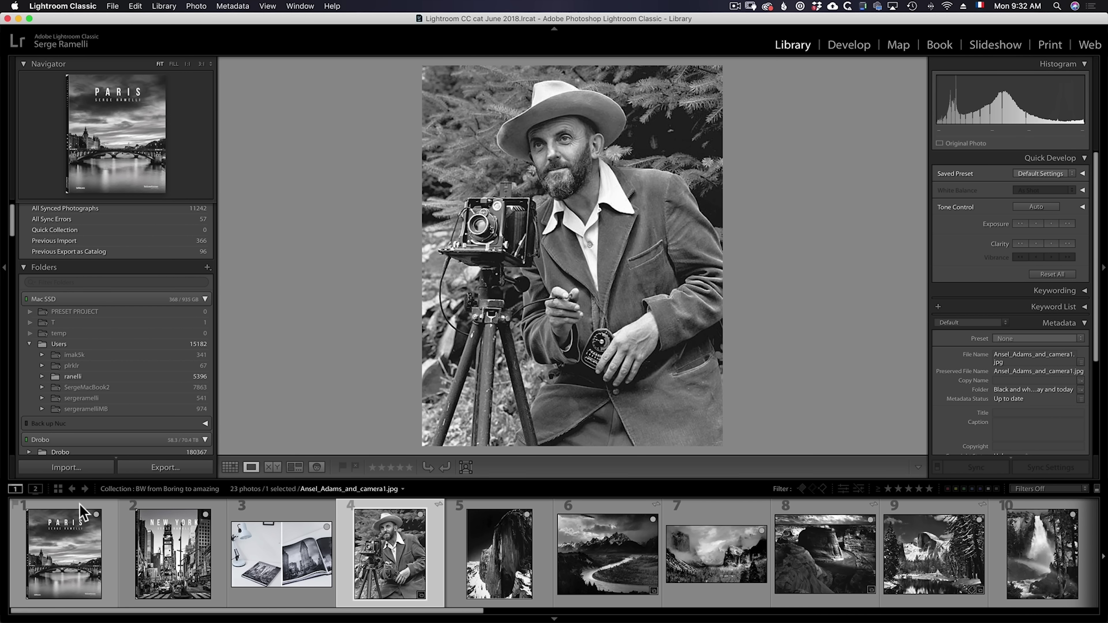
- Page through the black-and-white landscape photos following the photographer's portrait, up to zone.jpg with its zone labels
{"action": "key", "text": "Right"}
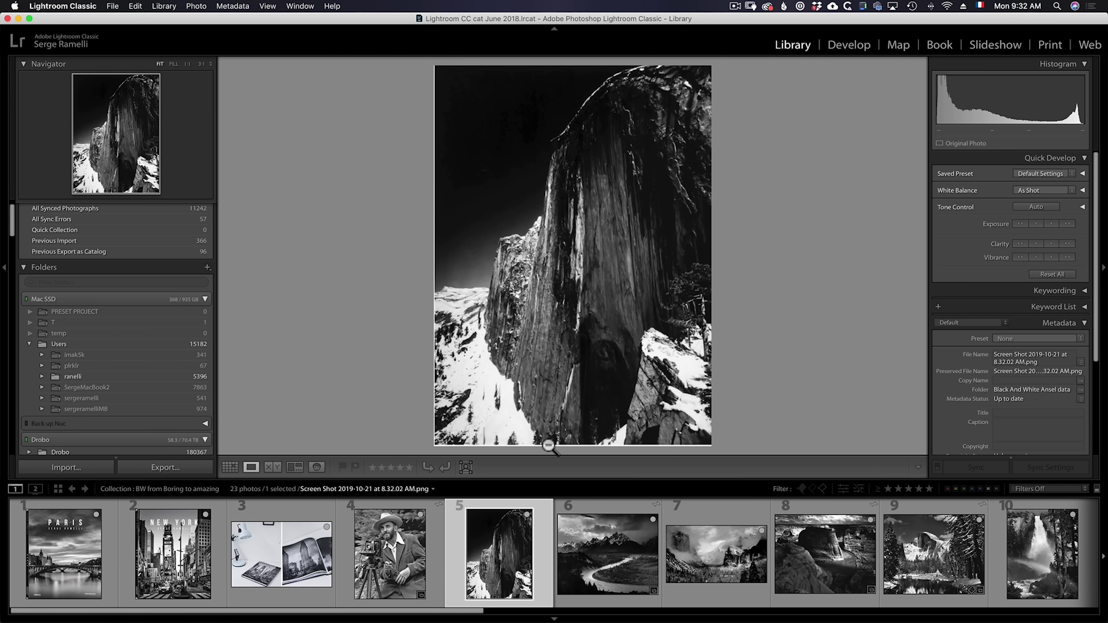
{"action": "key", "text": "Right"}
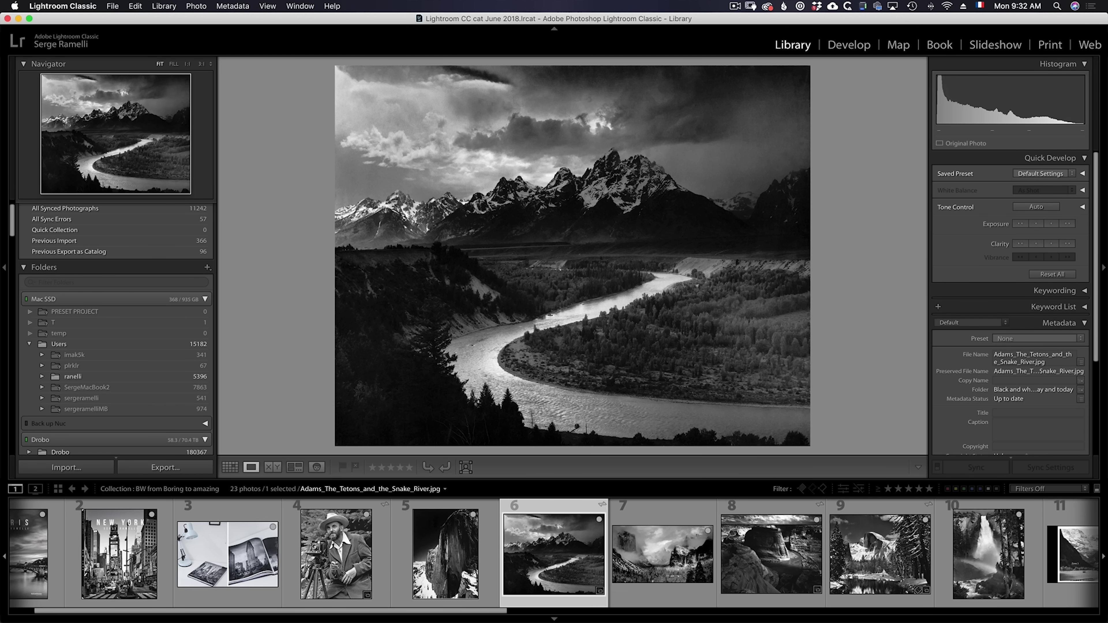
{"action": "key", "text": "Right"}
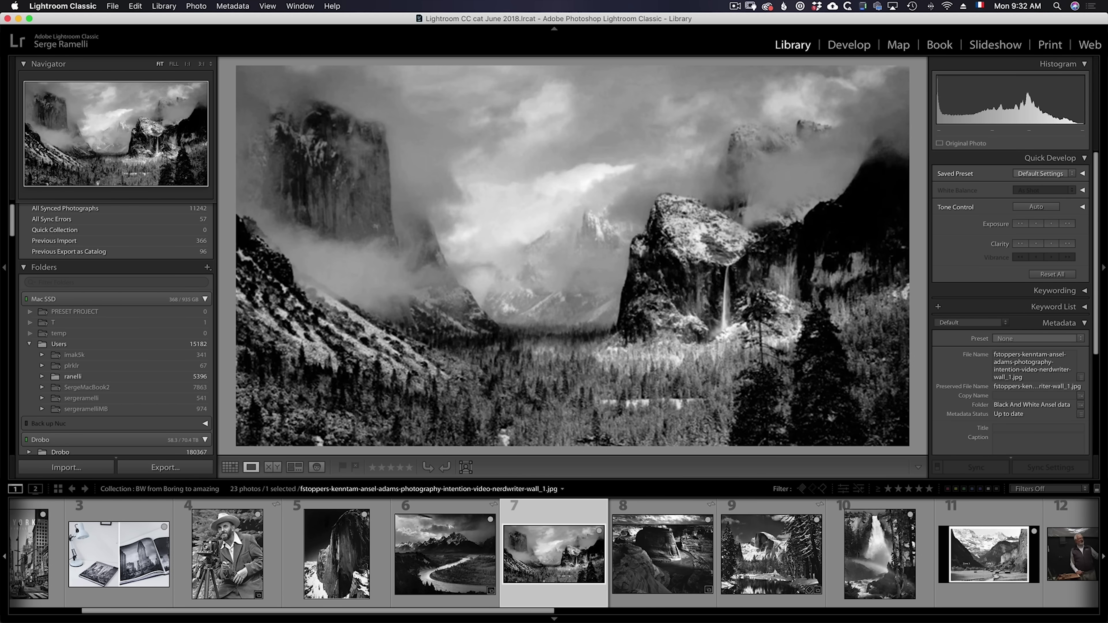
{"action": "key", "text": "Right"}
{"action": "key", "text": "Right"}
{"action": "key", "text": "Right"}
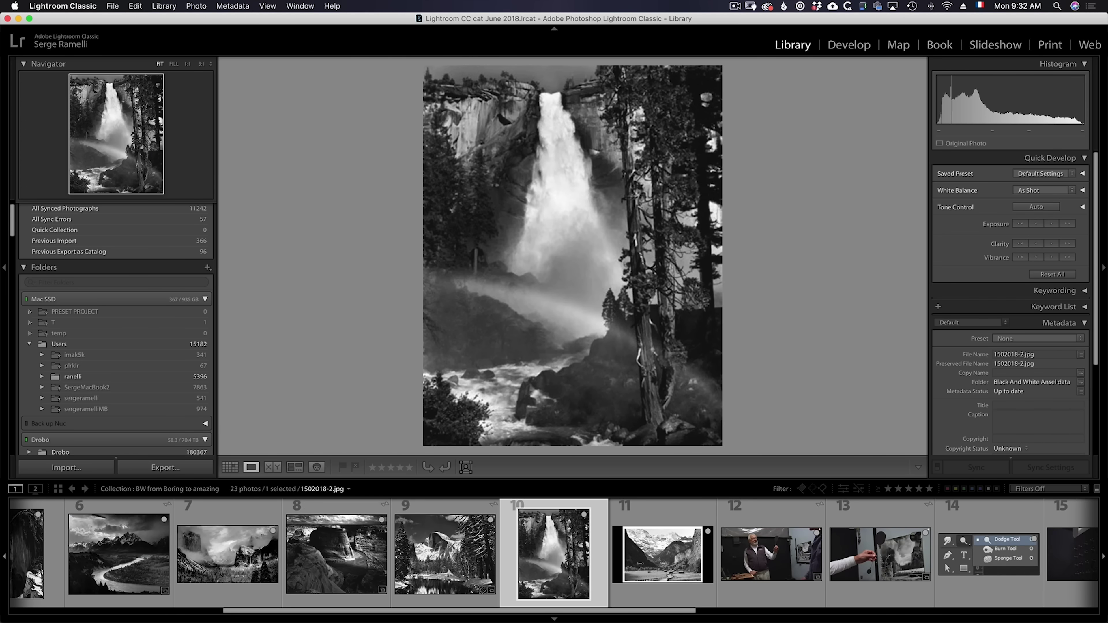
{"action": "key", "text": "Right"}
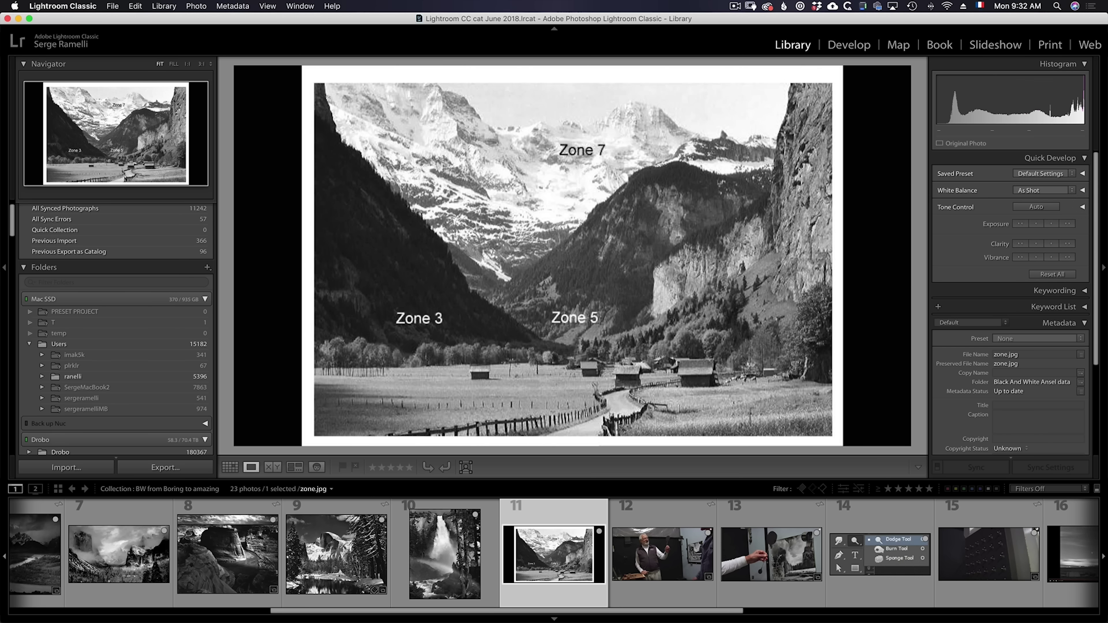
- View the darkroom stills and the dodge tool image, up to the switch panel photo AnselStudio1.png
{"action": "key", "text": "Right"}
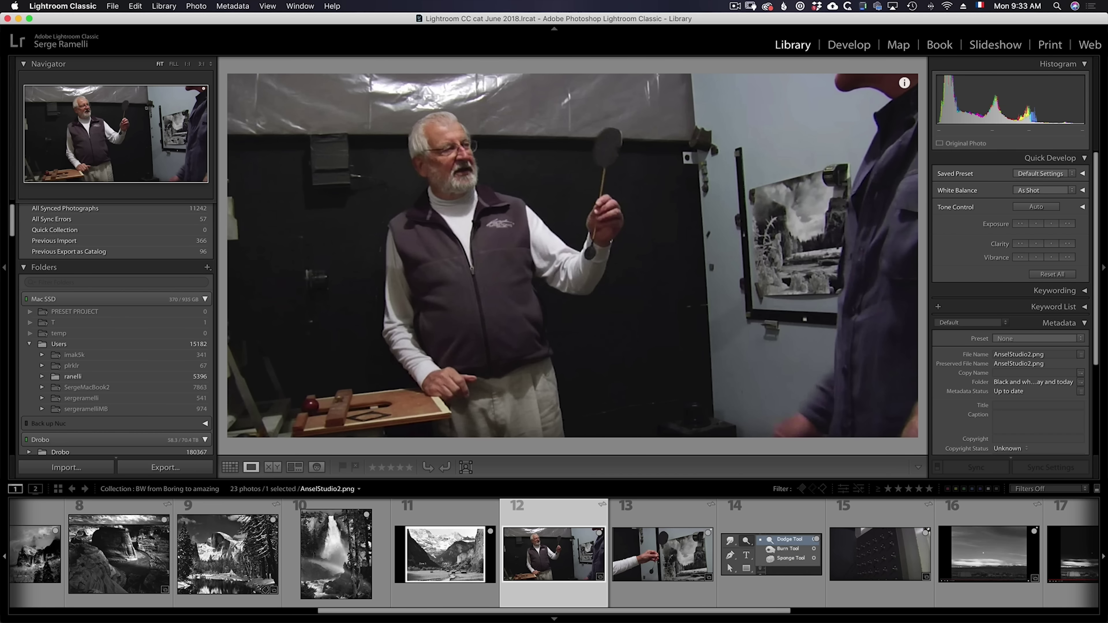
{"action": "key", "text": "Right"}
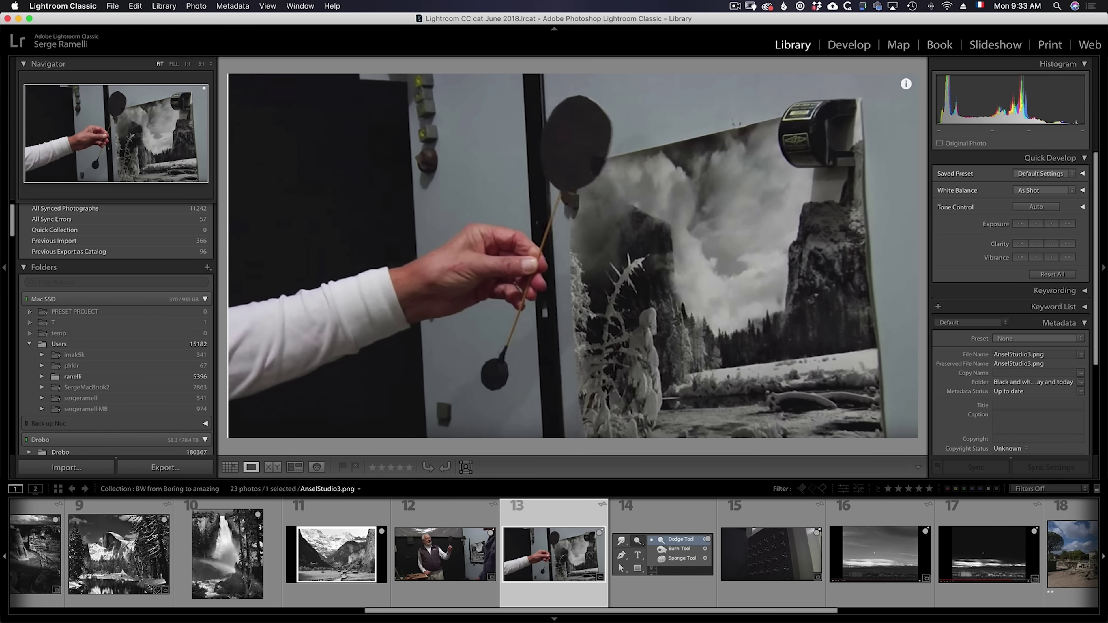
{"action": "key", "text": "Right"}
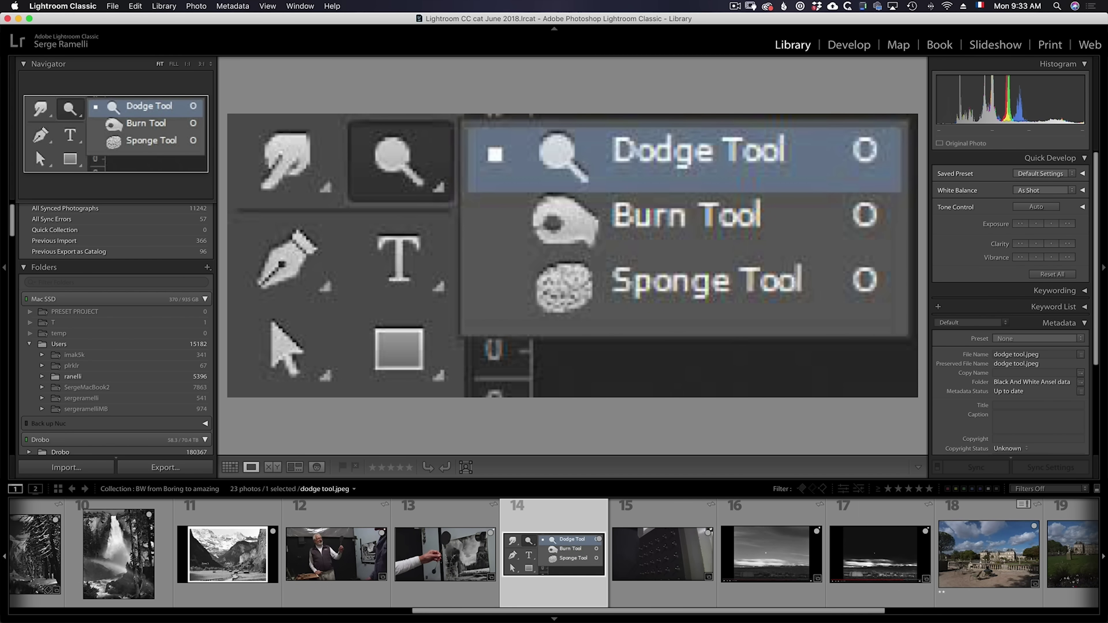
{"action": "key", "text": "Left"}
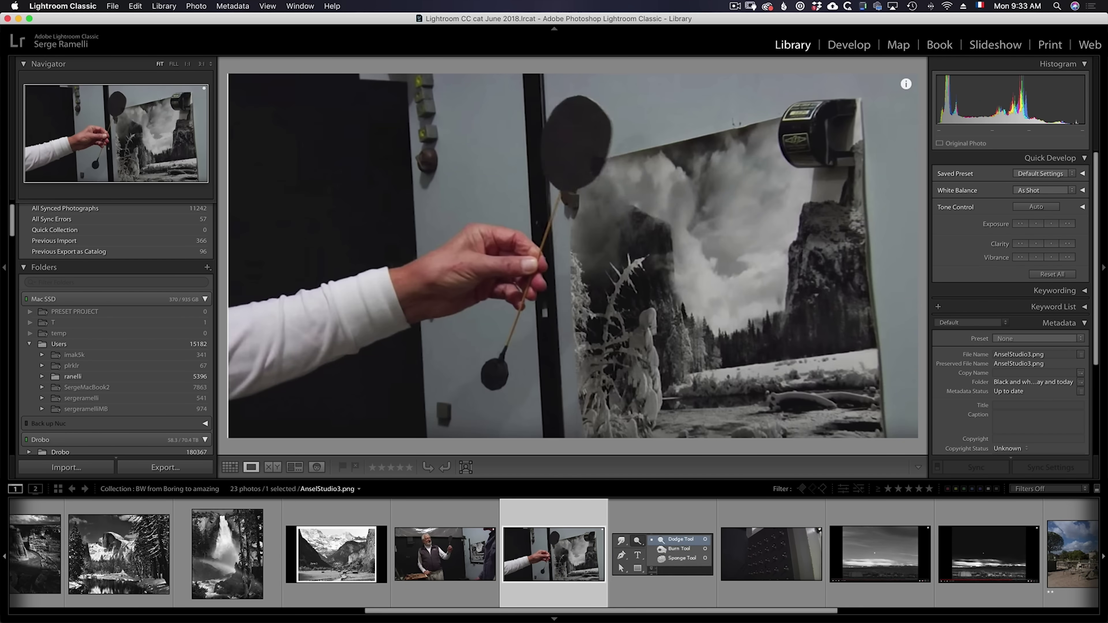
{"action": "key", "text": "Right"}
{"action": "key", "text": "Right"}
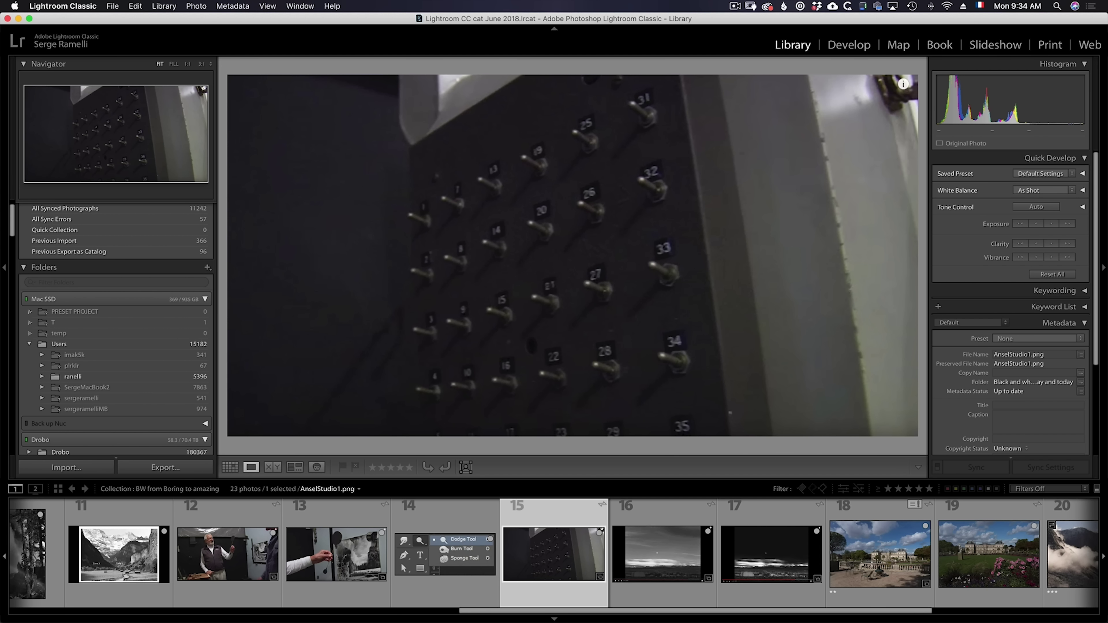
- Compare AnselStudio6.png with AnselStudio5.png side by side, hiding the surrounding panels for a larger view and restoring them
{"action": "key", "text": "Right"}
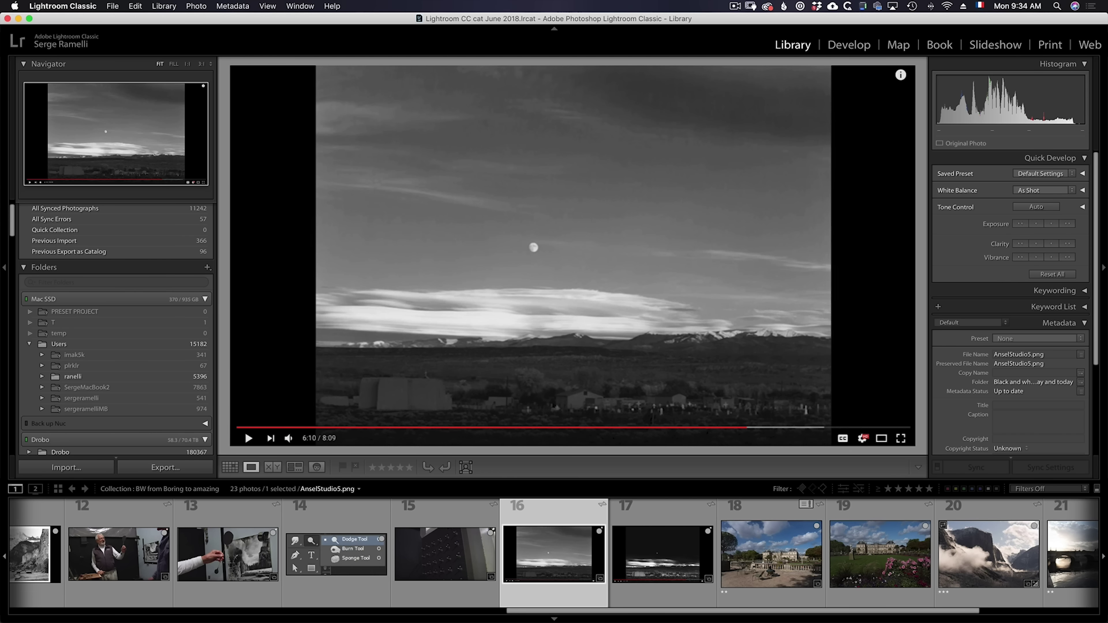
{"action": "key", "text": "Right"}
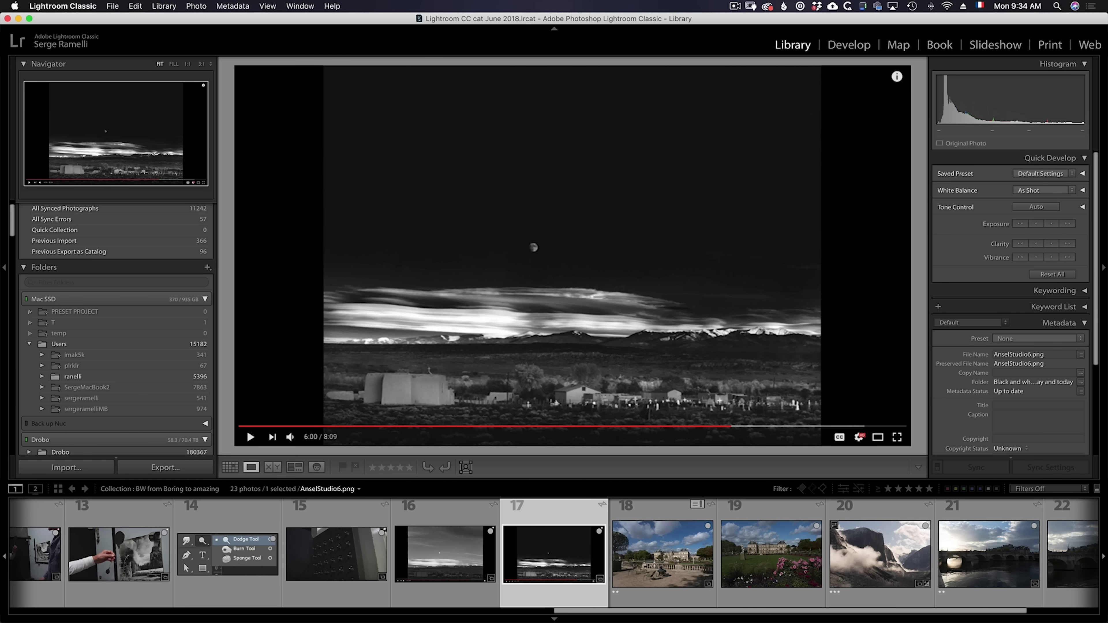
{"action": "key", "text": "c"}
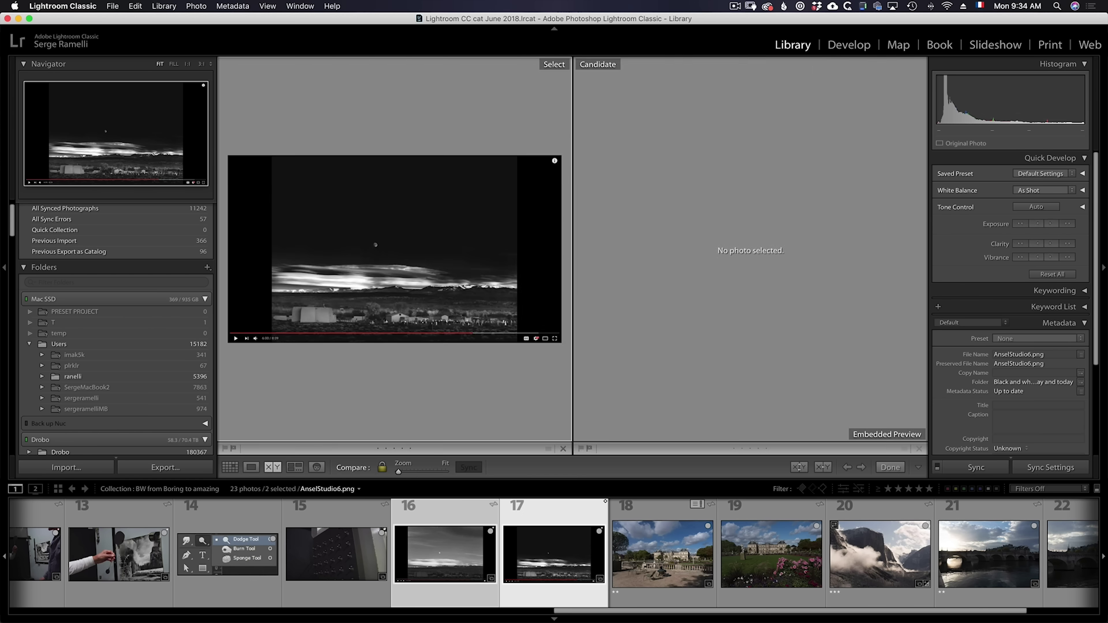
{"action": "key", "text": "shift+Tab"}
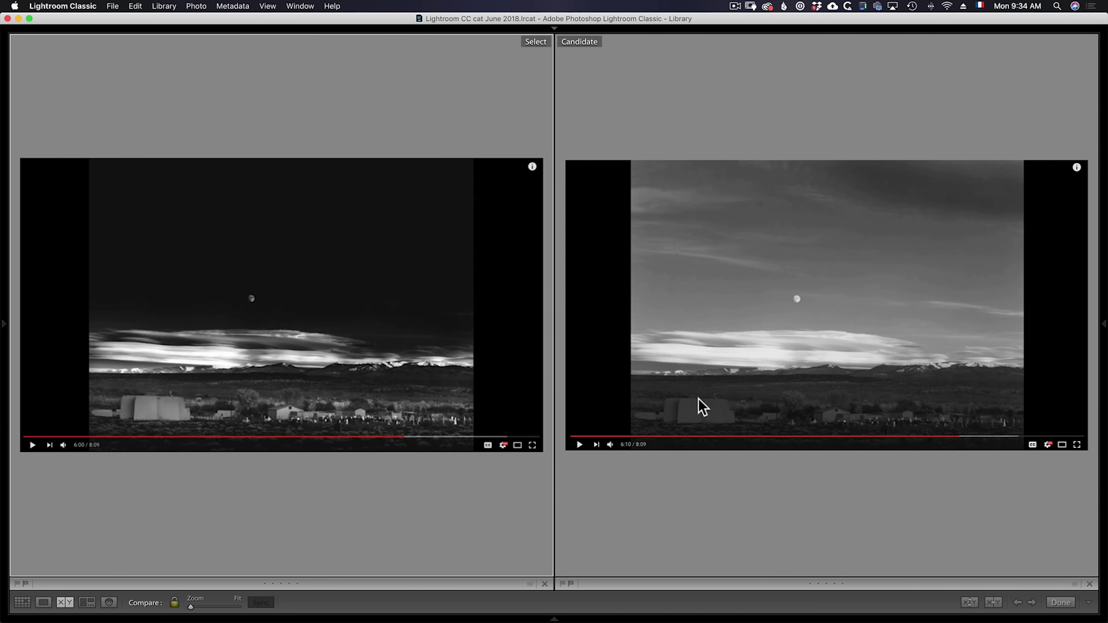
{"action": "key", "text": "shift+Tab"}
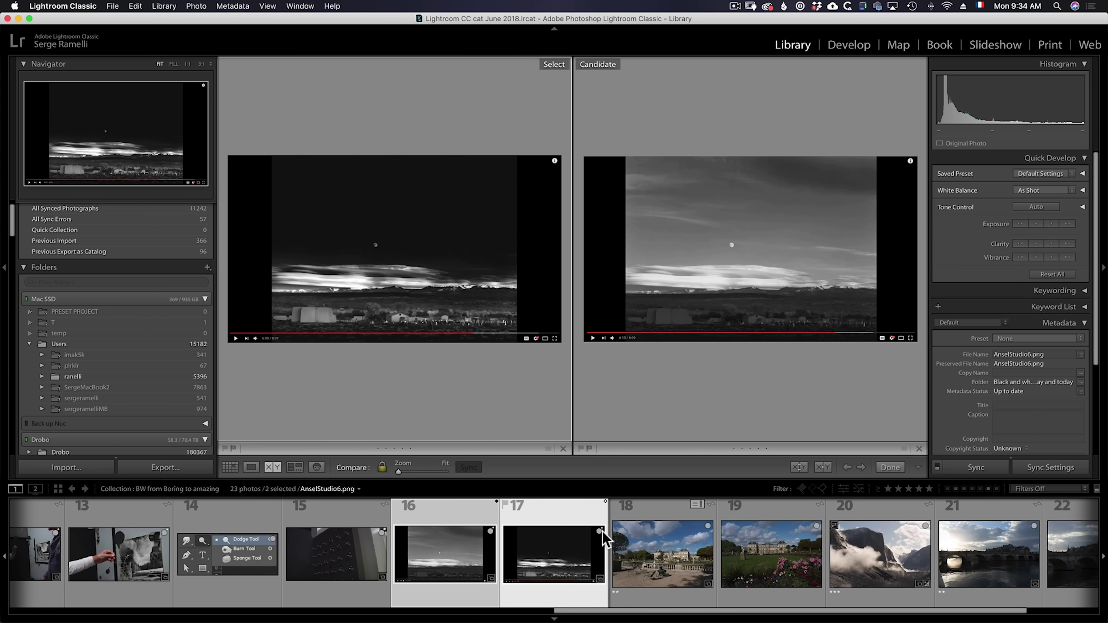
- Return to single-photo Loupe view with sans titre-7.ARW and select the flower garden photo sans titre-25.ARW
{"action": "left_click", "coordinate": [668, 512]}
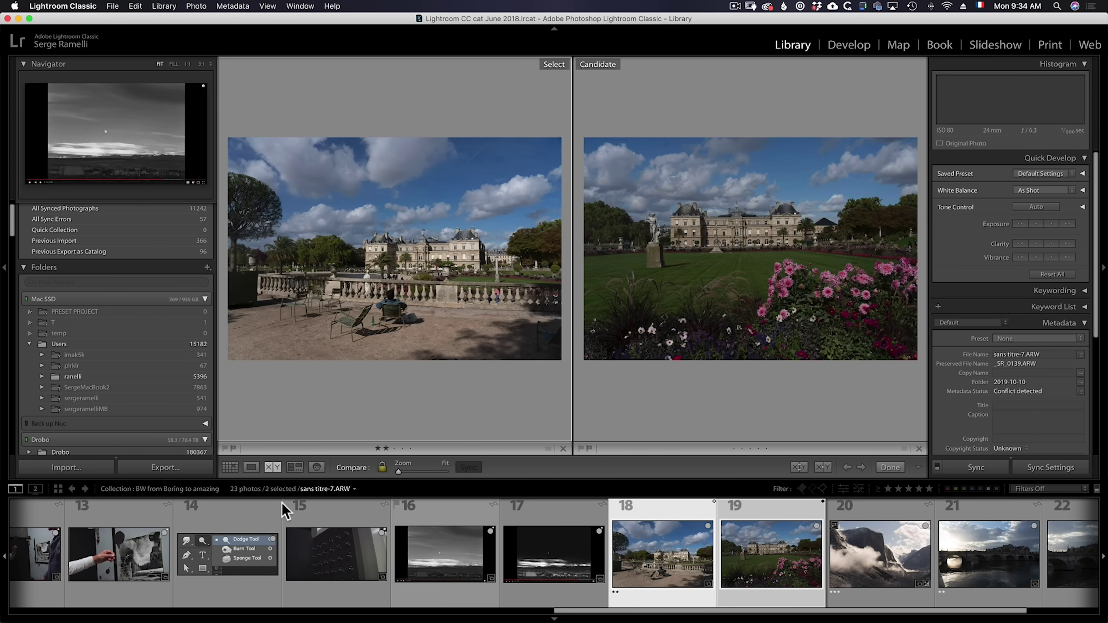
{"action": "key", "text": "e"}
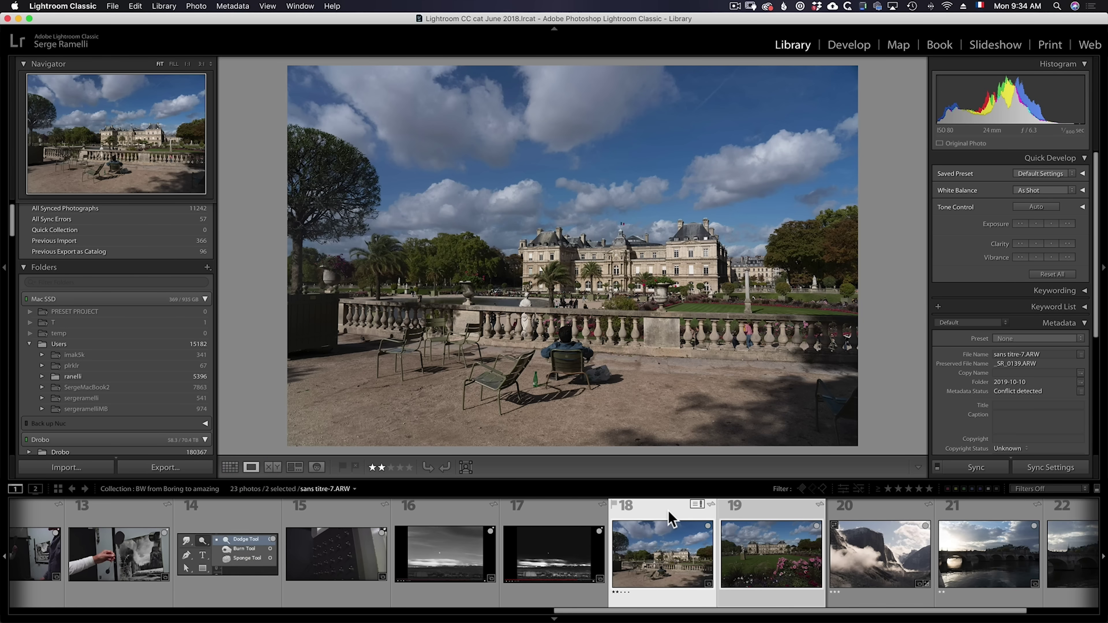
{"action": "left_click", "coordinate": [772, 507]}
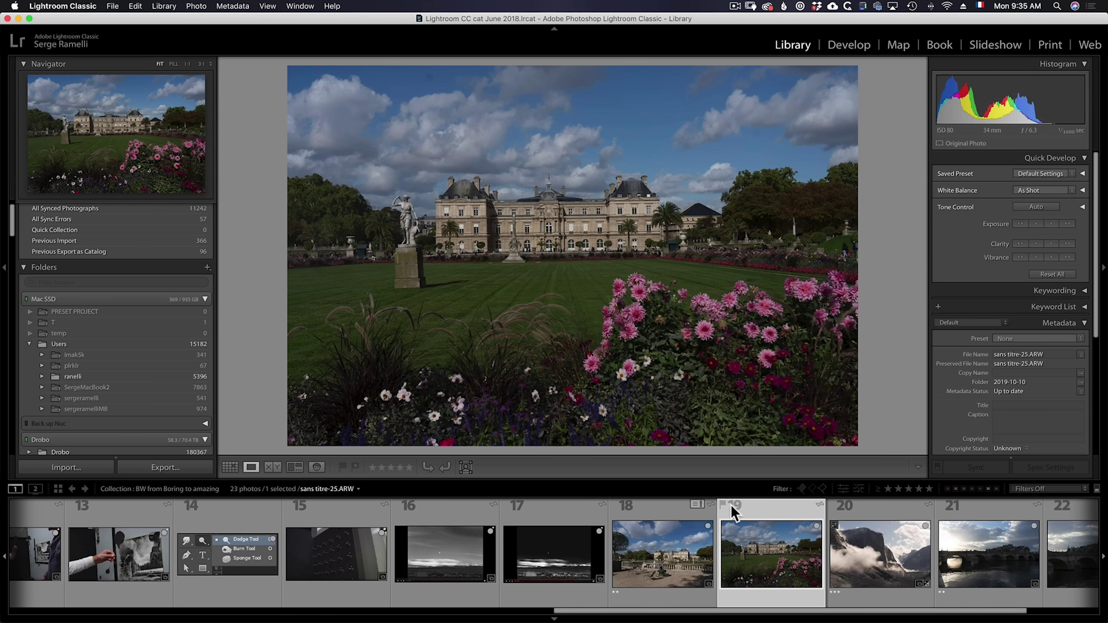
{"action": "left_click_drag", "start_coordinate": [747, 610], "coordinate": [782, 610]}
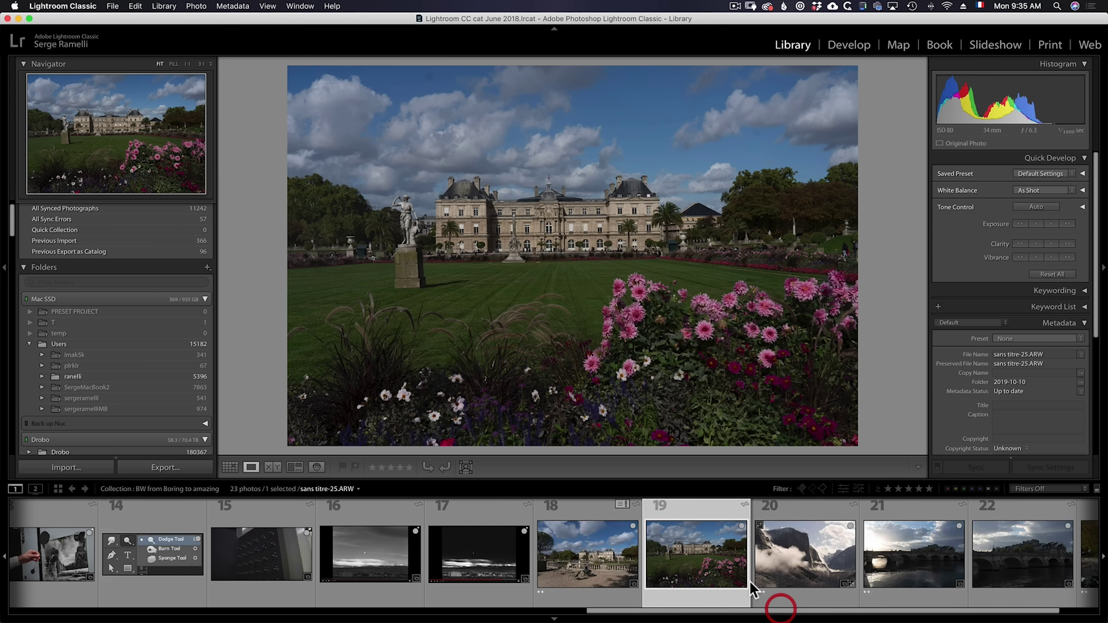
{"action": "left_click", "coordinate": [702, 507]}
- Switch to the YouTube comments page and read through the viewers' comments
{"action": "key", "text": "f"}
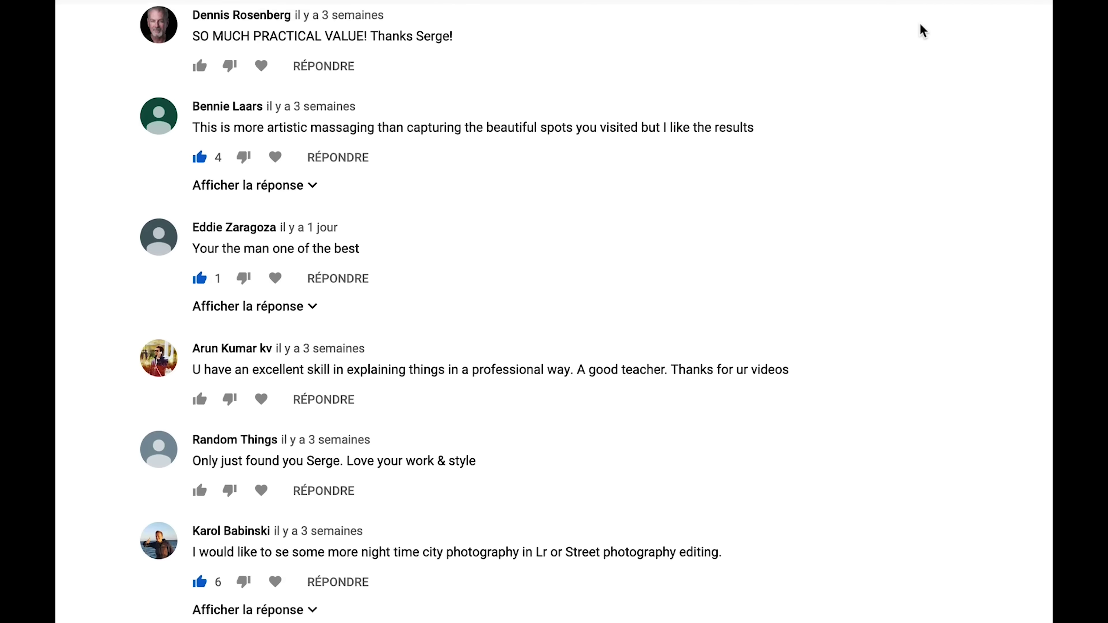
{"action": "scroll", "coordinate": [919, 23], "scroll_direction": "down", "scroll_amount": 4}
{"action": "scroll", "coordinate": [919, 25], "scroll_direction": "down", "scroll_amount": 5}
{"action": "scroll", "coordinate": [920, 25], "scroll_direction": "down", "scroll_amount": 5}
{"action": "scroll", "coordinate": [919, 24], "scroll_direction": "down", "scroll_amount": 1}
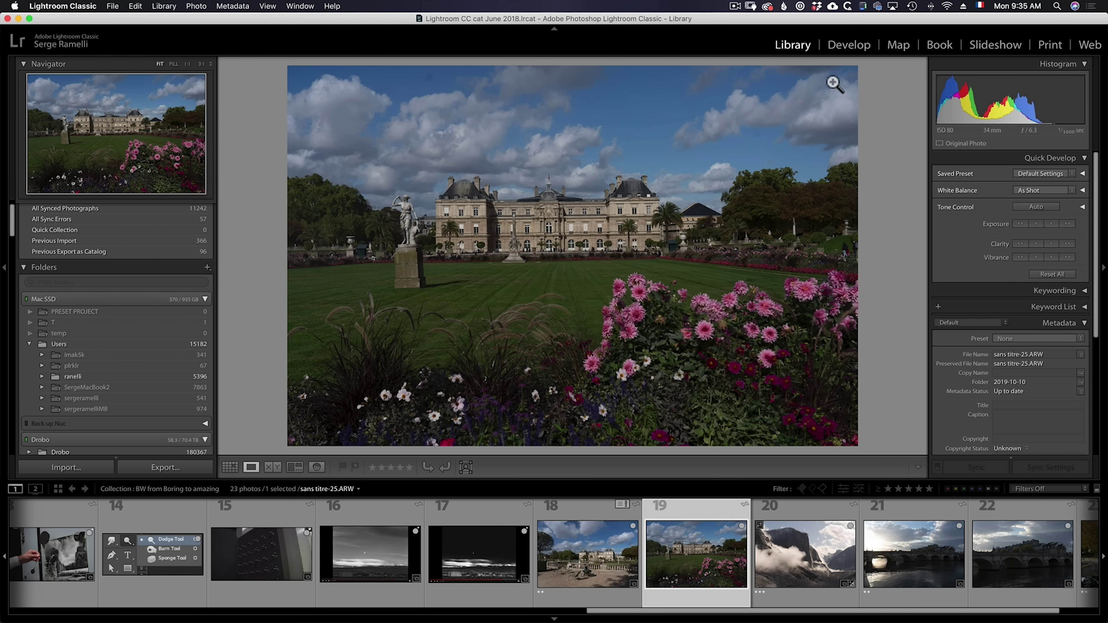
- Open sans titre-25.ARW in the Develop module and apply the BW Basic preset from 2-PhotoSerge-Special Effects Presets
{"action": "left_click", "coordinate": [849, 46]}
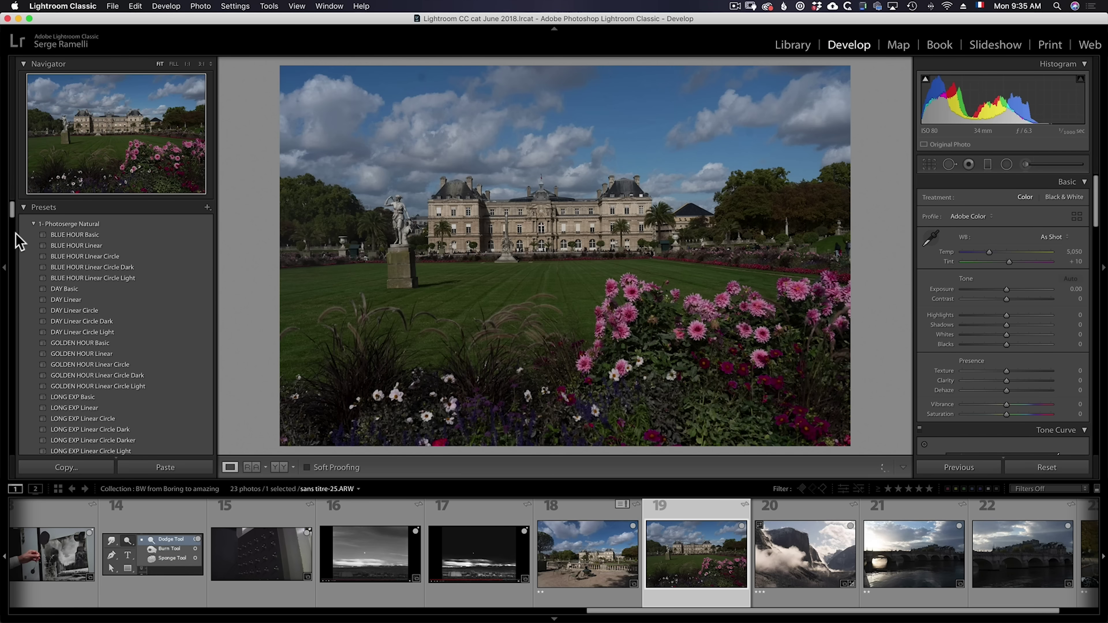
{"action": "left_click_drag", "start_coordinate": [14, 218], "coordinate": [18, 243]}
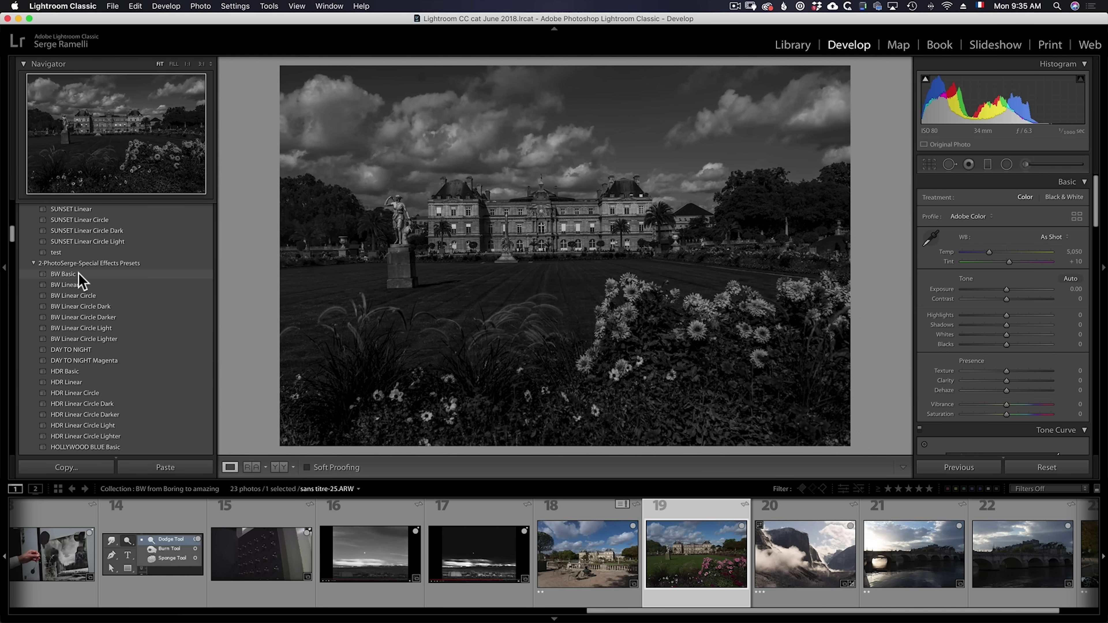
{"action": "left_click", "coordinate": [80, 274]}
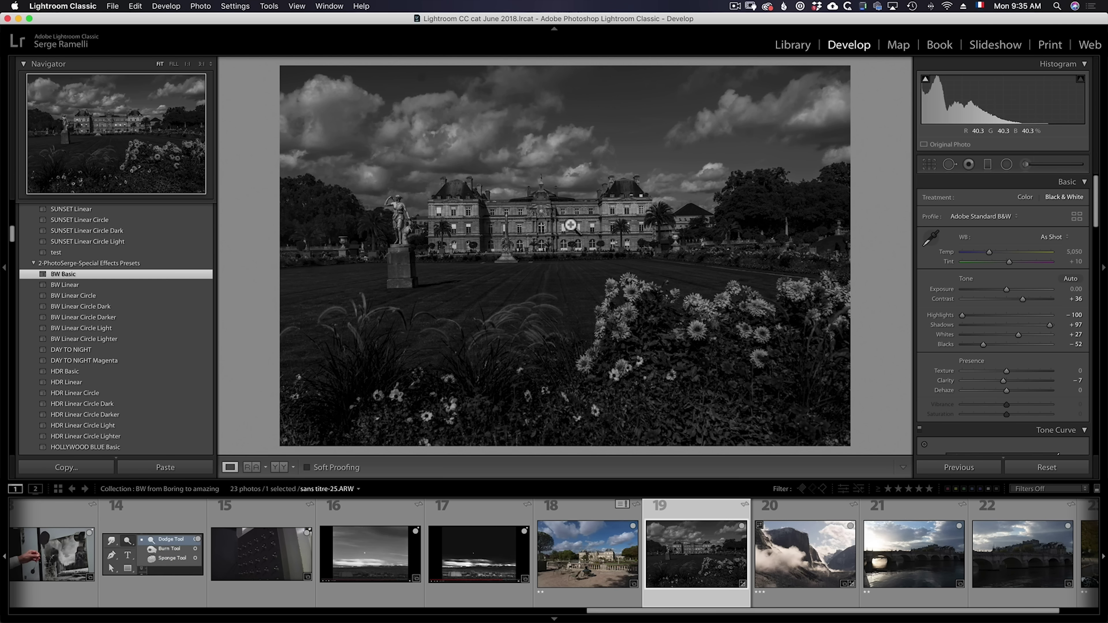
- Try the BW Linear preset against BW Basic on the garden photo and reset all its adjustments
{"action": "left_click", "coordinate": [67, 286]}
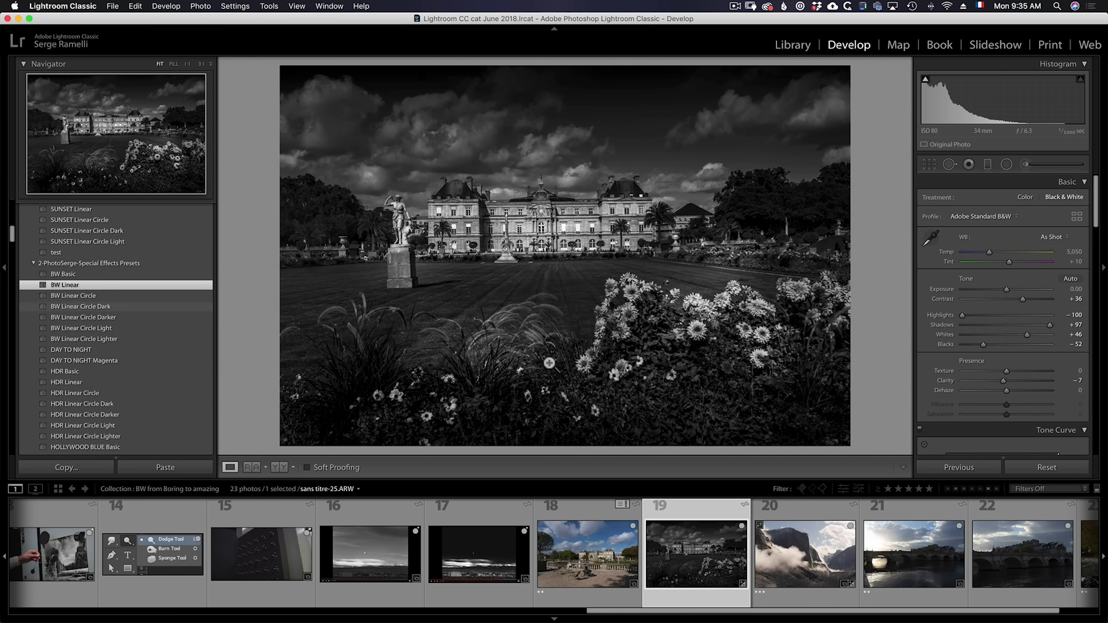
{"action": "left_click", "coordinate": [66, 274]}
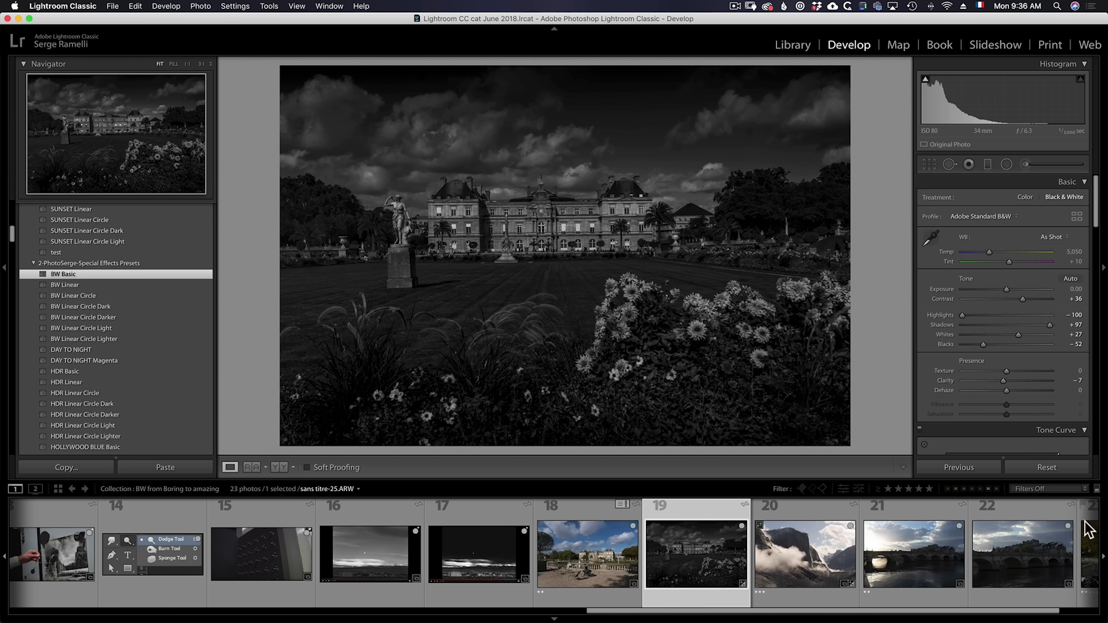
{"action": "left_click", "coordinate": [1070, 469]}
- Apply the BW Basic, BW Linear and BW Linear Circle presets in turn to the garden photo
{"action": "left_click", "coordinate": [78, 274]}
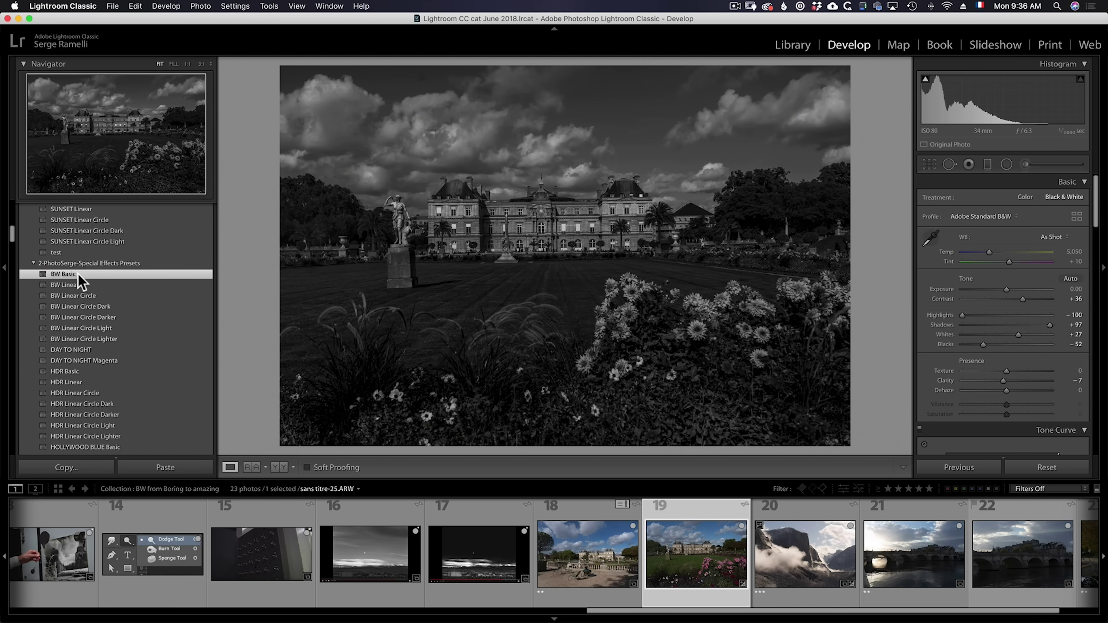
{"action": "left_click", "coordinate": [81, 285]}
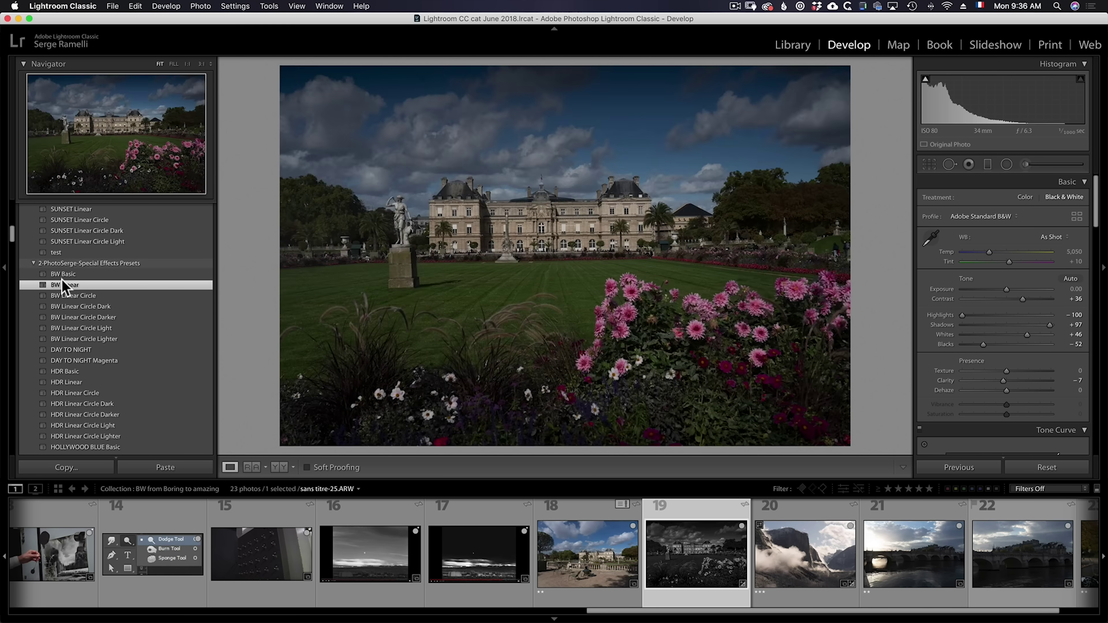
{"action": "left_click", "coordinate": [68, 296]}
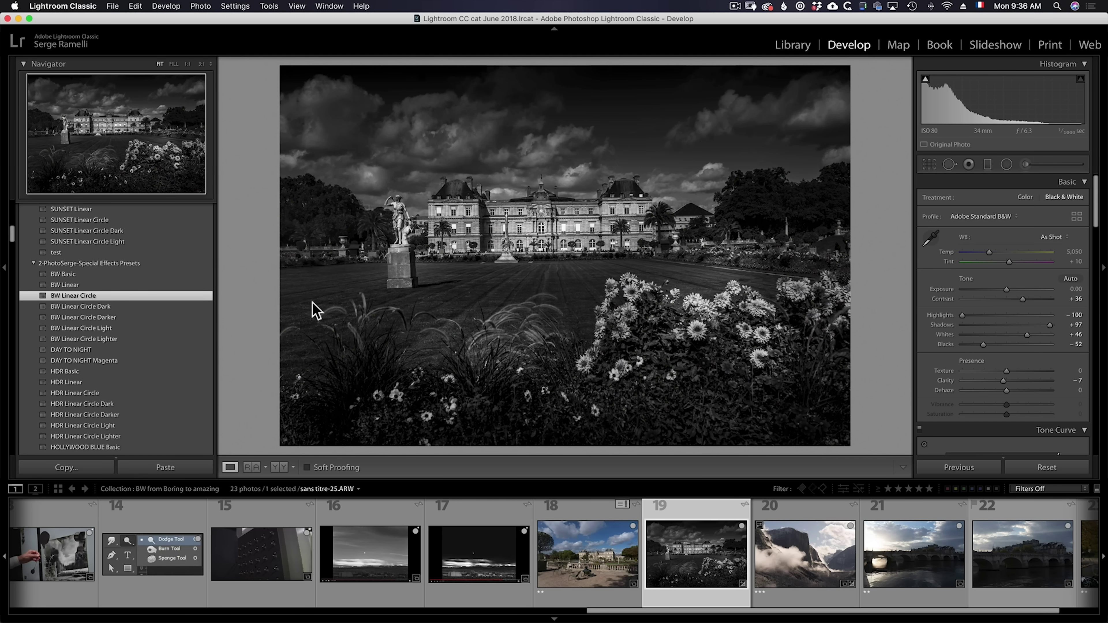
- Activate the Radial Filter and position the preset's circle over the statue in the garden
{"action": "left_click", "coordinate": [1007, 165]}
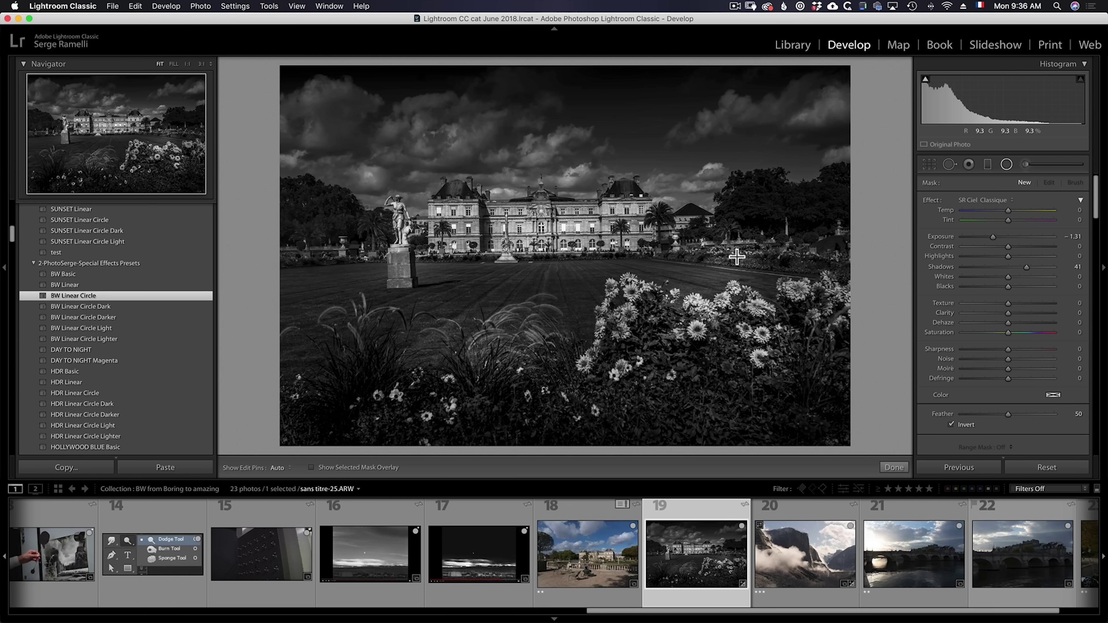
{"action": "mouse_move", "coordinate": [727, 261]}
{"action": "left_mouse_down"}
{"action": "mouse_move", "coordinate": [602, 273]}
{"action": "mouse_move", "coordinate": [601, 288]}
{"action": "mouse_move", "coordinate": [724, 258]}
{"action": "left_mouse_up"}
{"action": "left_click_drag", "start_coordinate": [670, 316], "coordinate": [633, 336]}
{"action": "left_click_drag", "start_coordinate": [487, 354], "coordinate": [612, 379]}
{"action": "left_click_drag", "start_coordinate": [400, 256], "coordinate": [435, 276]}
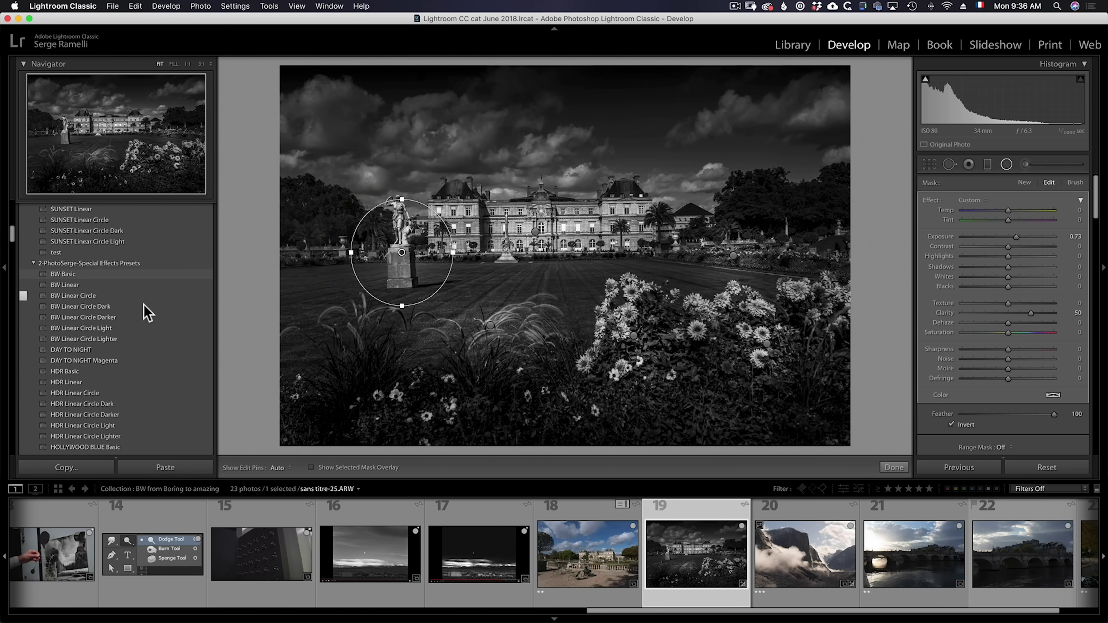
- Try the BW Linear Circle Dark, Darker and Light presets, and settle on BW Linear Circle Lighter for the garden photo
{"action": "left_click", "coordinate": [99, 306]}
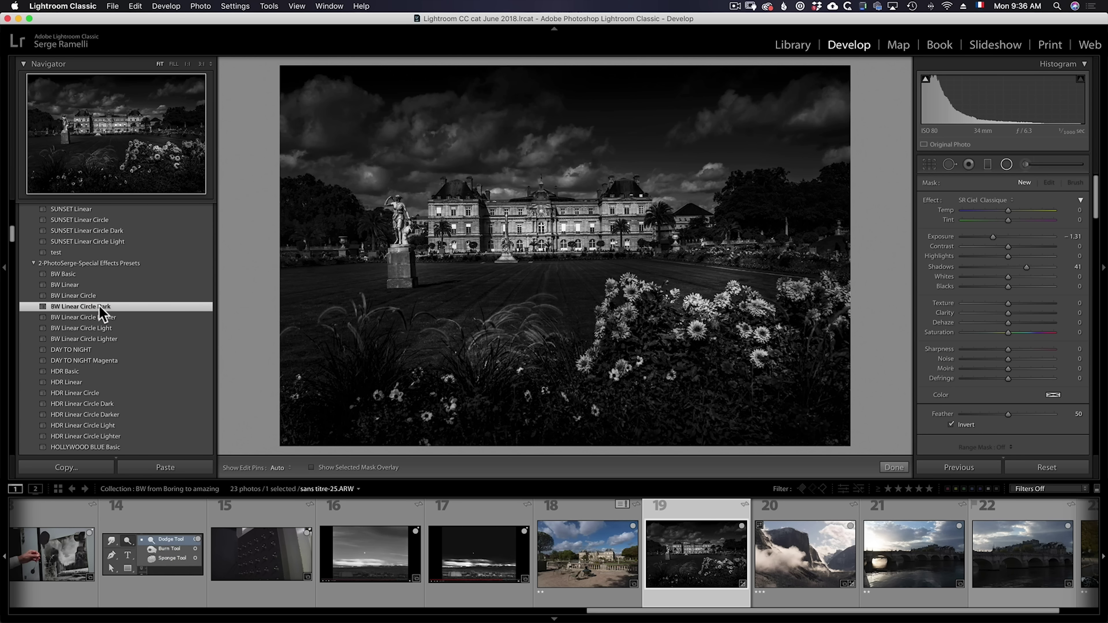
{"action": "left_click", "coordinate": [141, 317]}
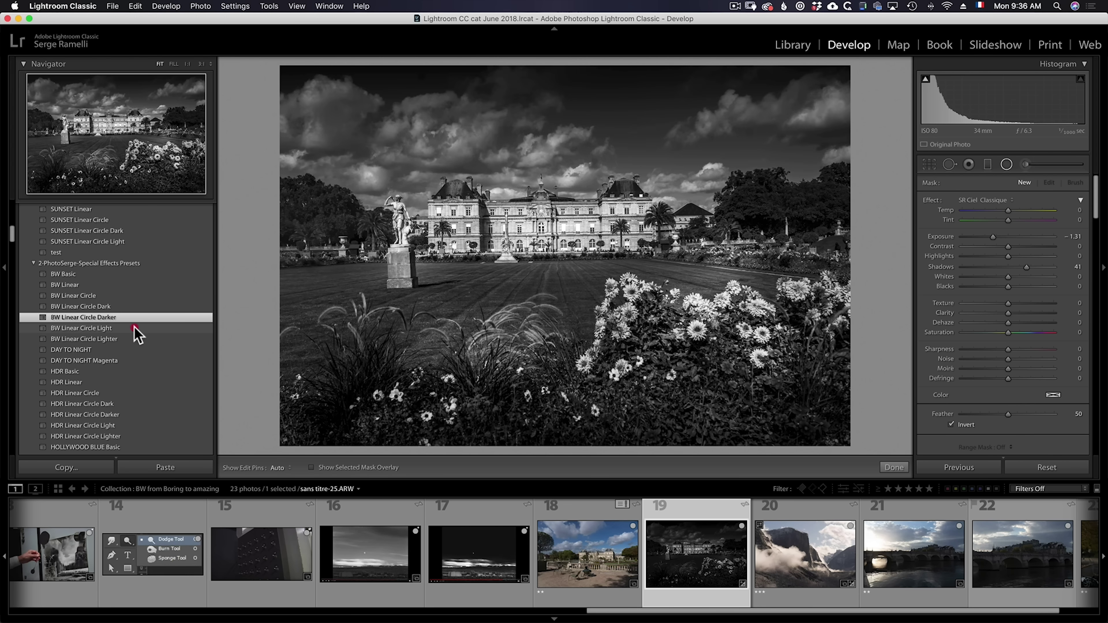
{"action": "left_click", "coordinate": [134, 328]}
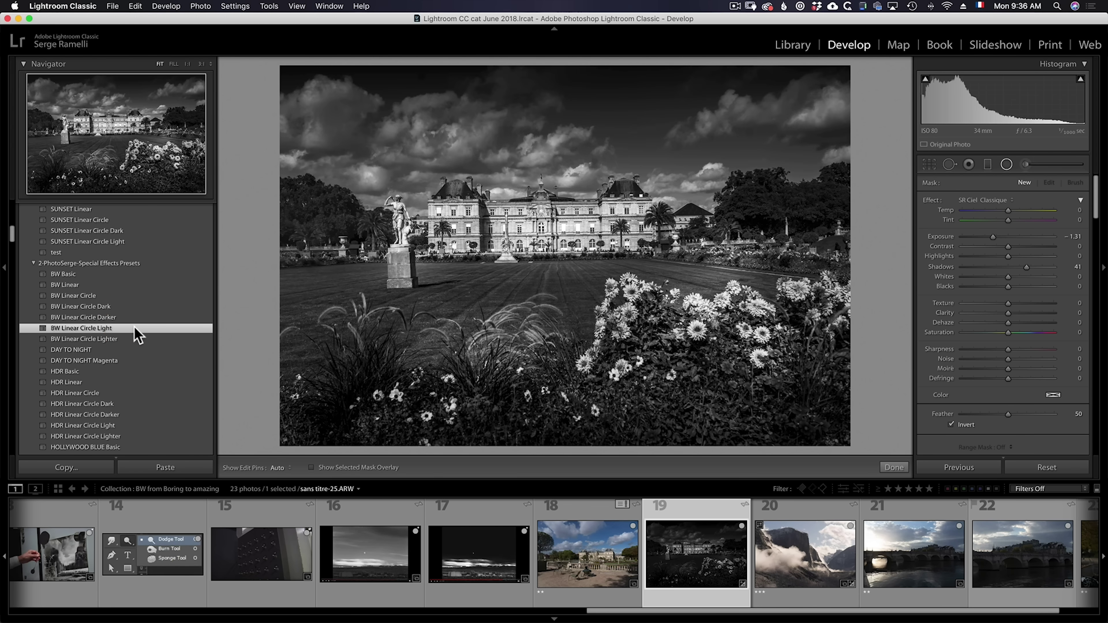
{"action": "left_click", "coordinate": [131, 339]}
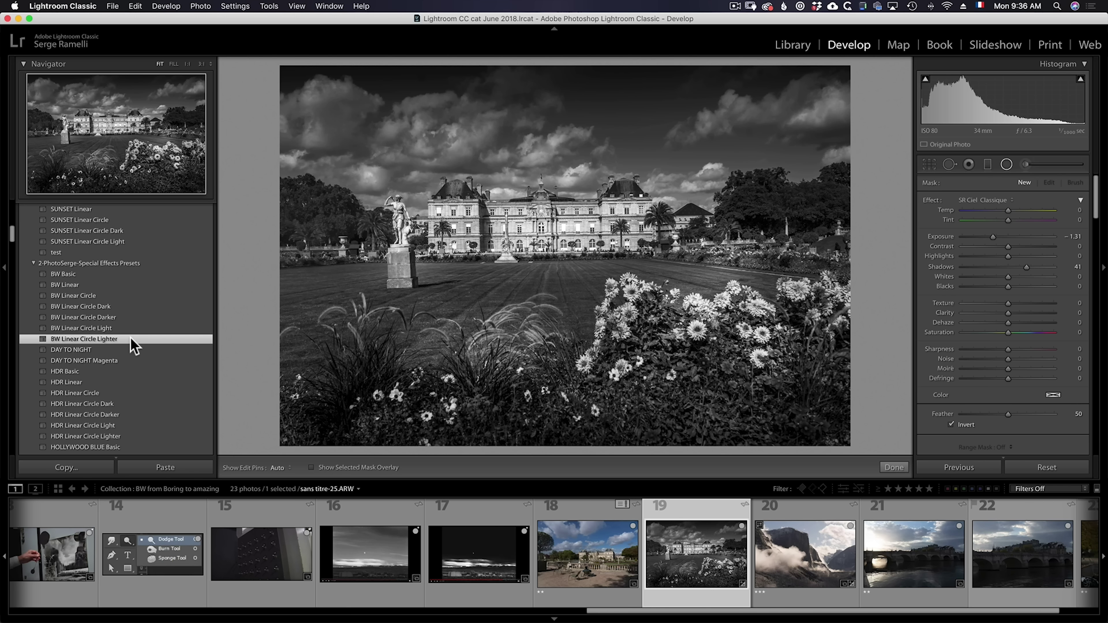
- Apply the BW Linear Circle preset to the garden photo and set Whites to +54, Exposure to +0.20 and Contrast to +48
{"action": "left_click", "coordinate": [126, 295]}
{"action": "left_click", "coordinate": [893, 468]}
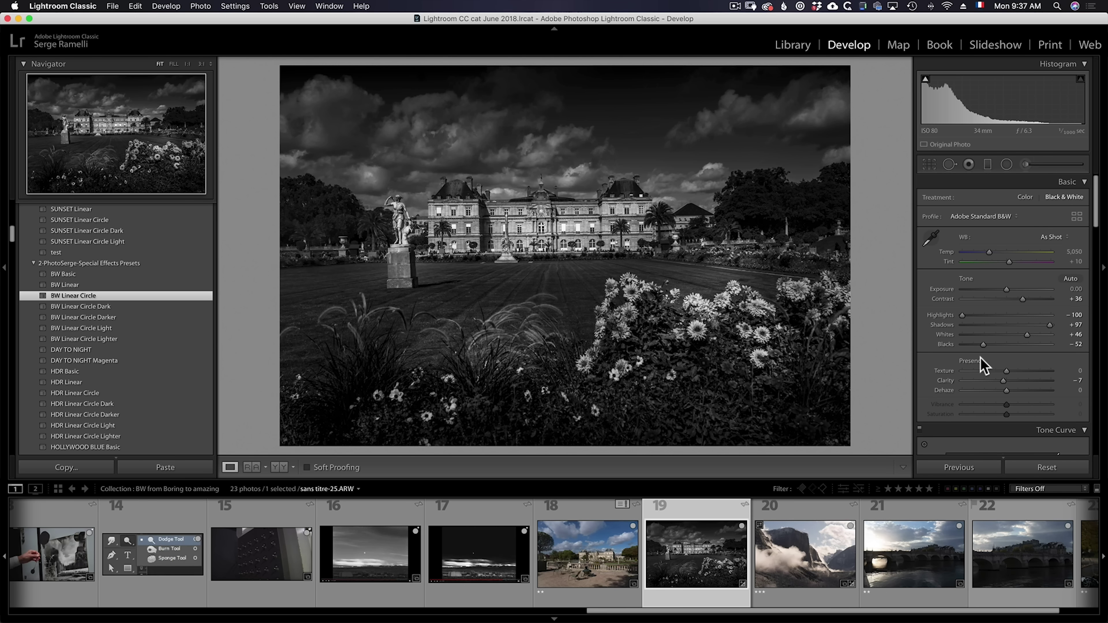
{"action": "left_click", "coordinate": [983, 345], "text": "alt"}
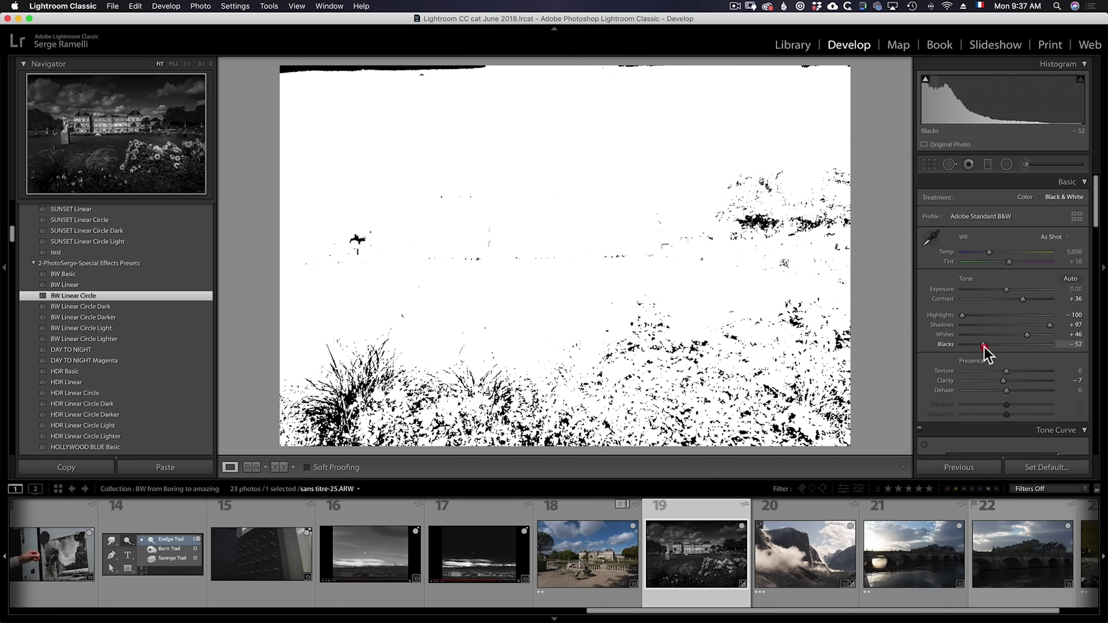
{"action": "left_click_drag", "start_coordinate": [985, 347], "coordinate": [1038, 336]}
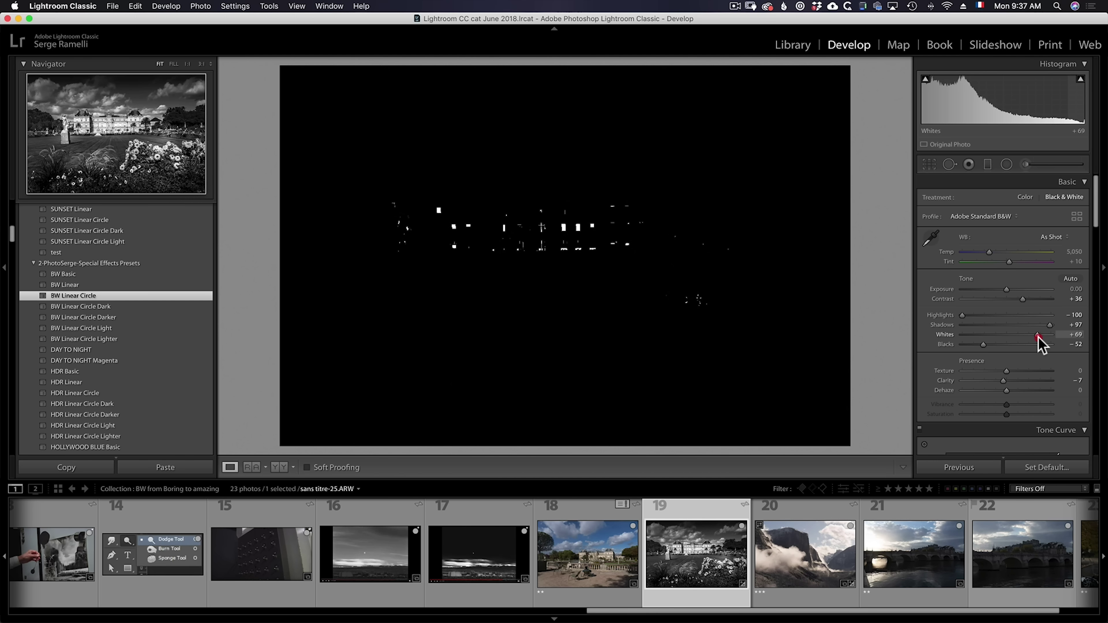
{"action": "left_click_drag", "start_coordinate": [1037, 336], "coordinate": [1030, 339]}
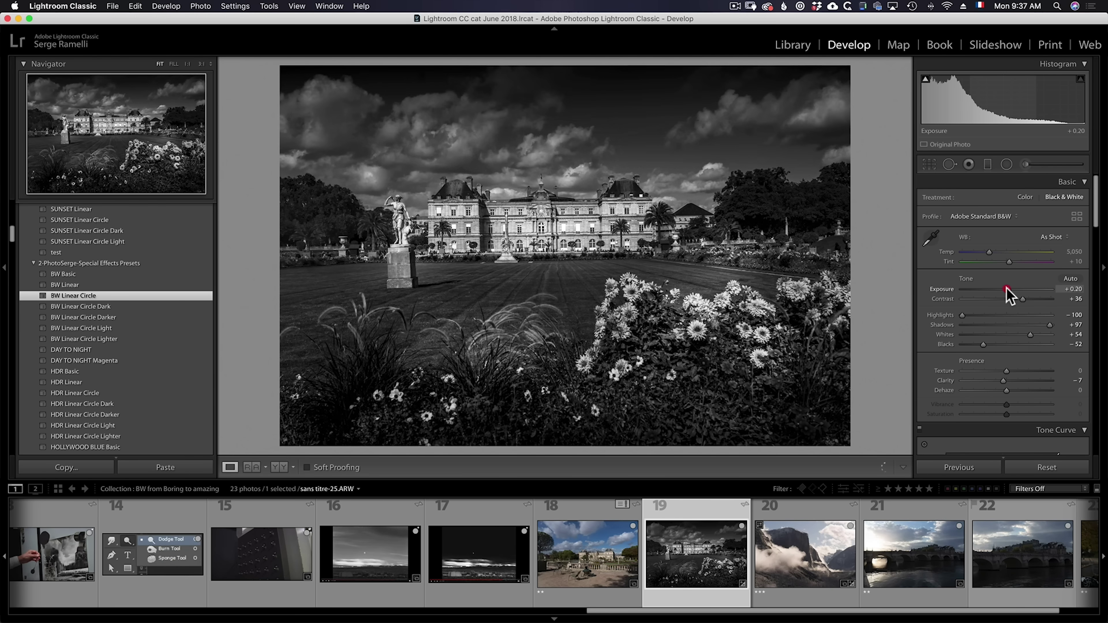
{"action": "left_click_drag", "start_coordinate": [1004, 289], "coordinate": [1026, 297]}
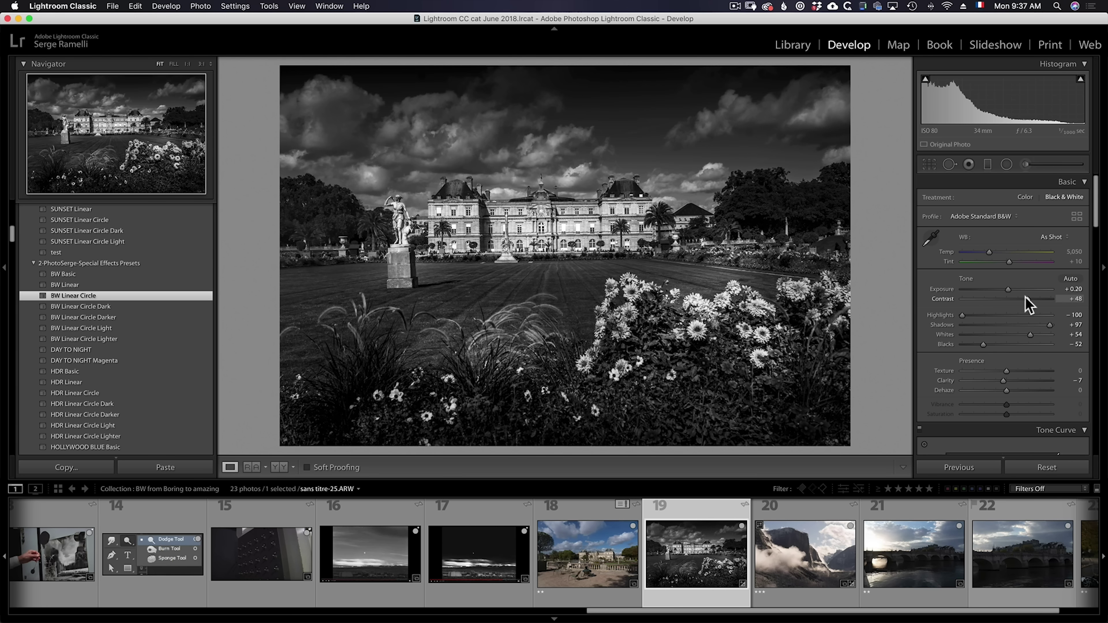
- Try shifting the two Graduated Filter gradients in the garden photo's sky slightly lower
{"action": "left_click", "coordinate": [988, 166]}
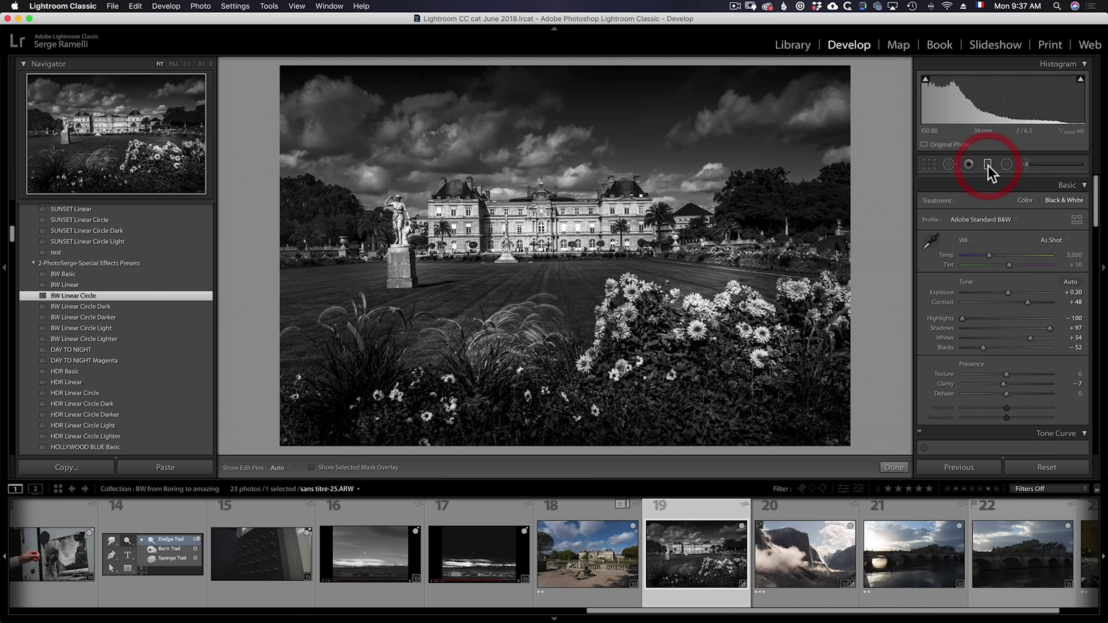
{"action": "left_click", "coordinate": [614, 182]}
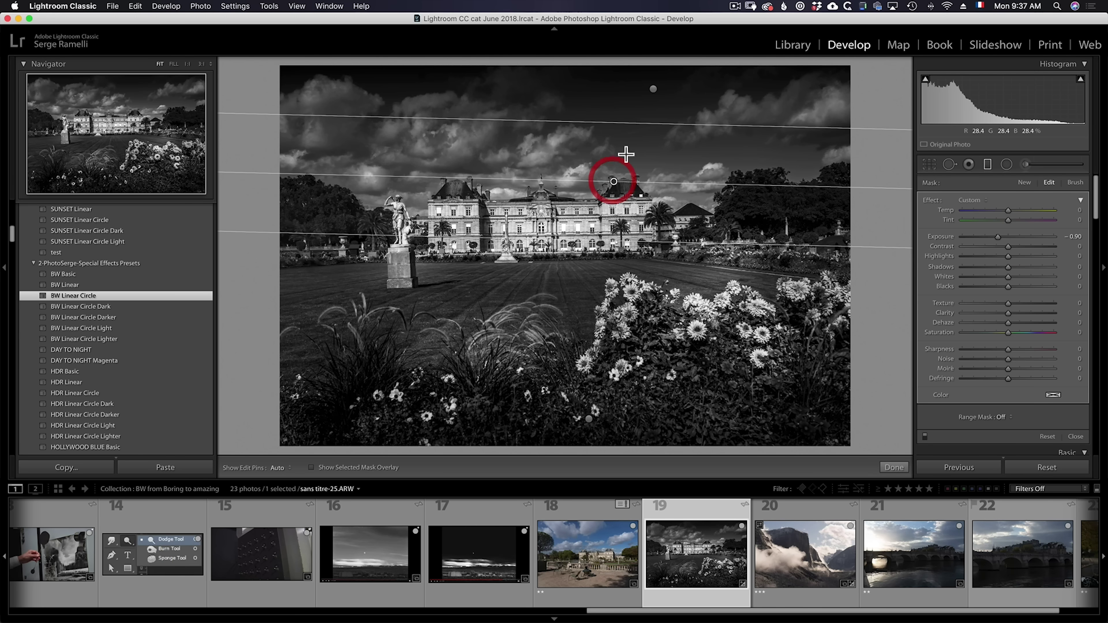
{"action": "mouse_move", "coordinate": [614, 182]}
{"action": "left_mouse_down"}
{"action": "mouse_move", "coordinate": [613, 166]}
{"action": "mouse_move", "coordinate": [608, 191]}
{"action": "left_mouse_up"}
{"action": "left_click_drag", "start_coordinate": [656, 93], "coordinate": [656, 139]}
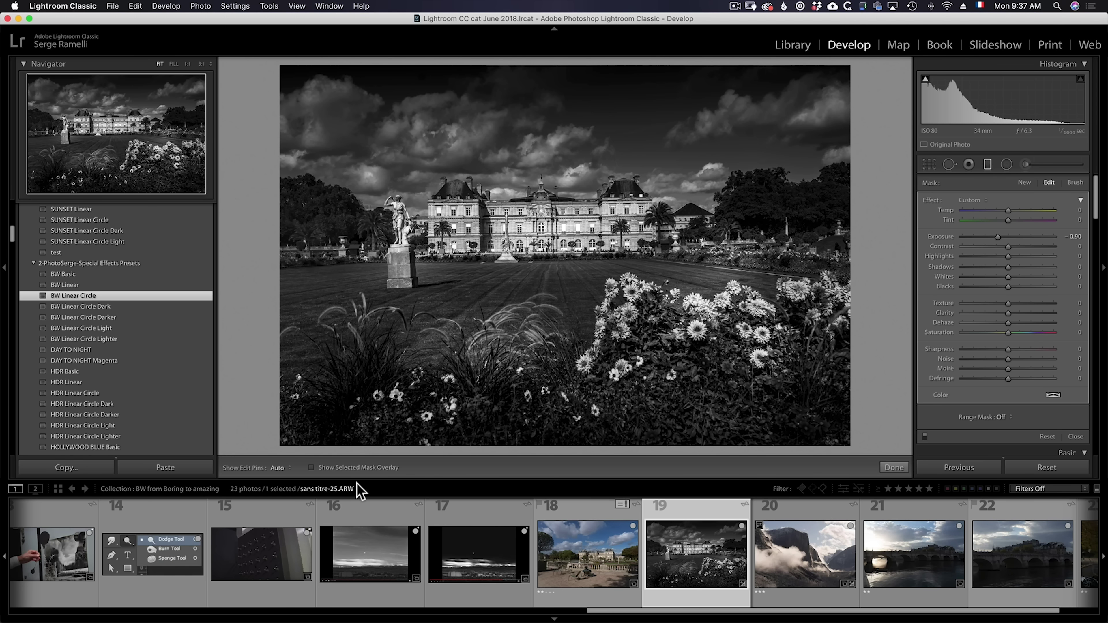
- Review the Ansel Adams river, Half Dome, winter reflection and canyon photos, examining how dark the skies and edges are
{"action": "left_click", "coordinate": [450, 613]}
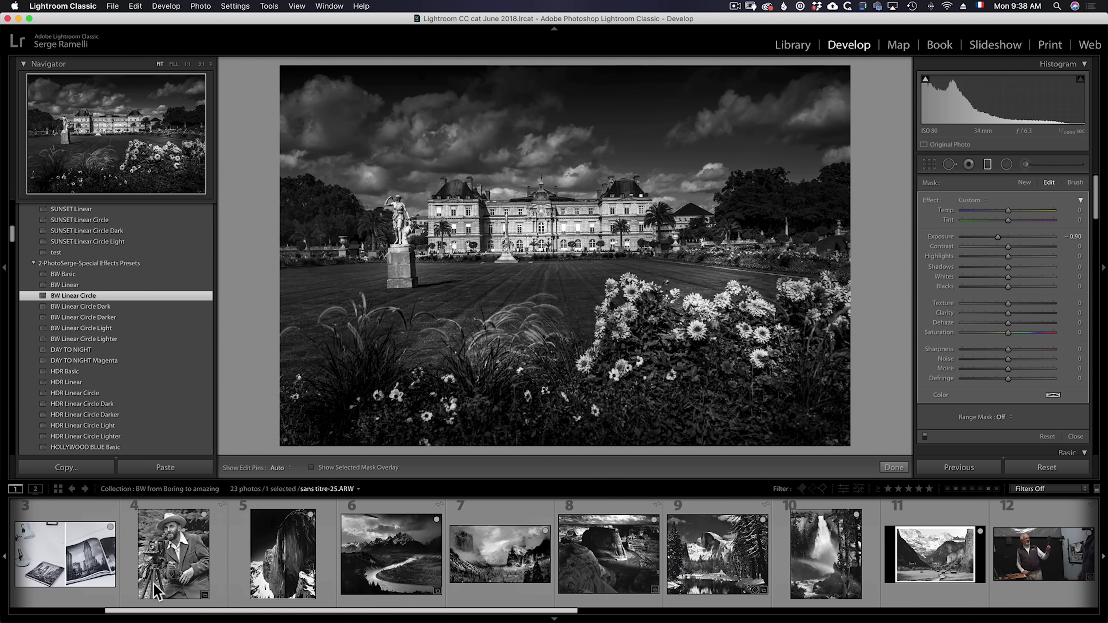
{"action": "left_click", "coordinate": [396, 529]}
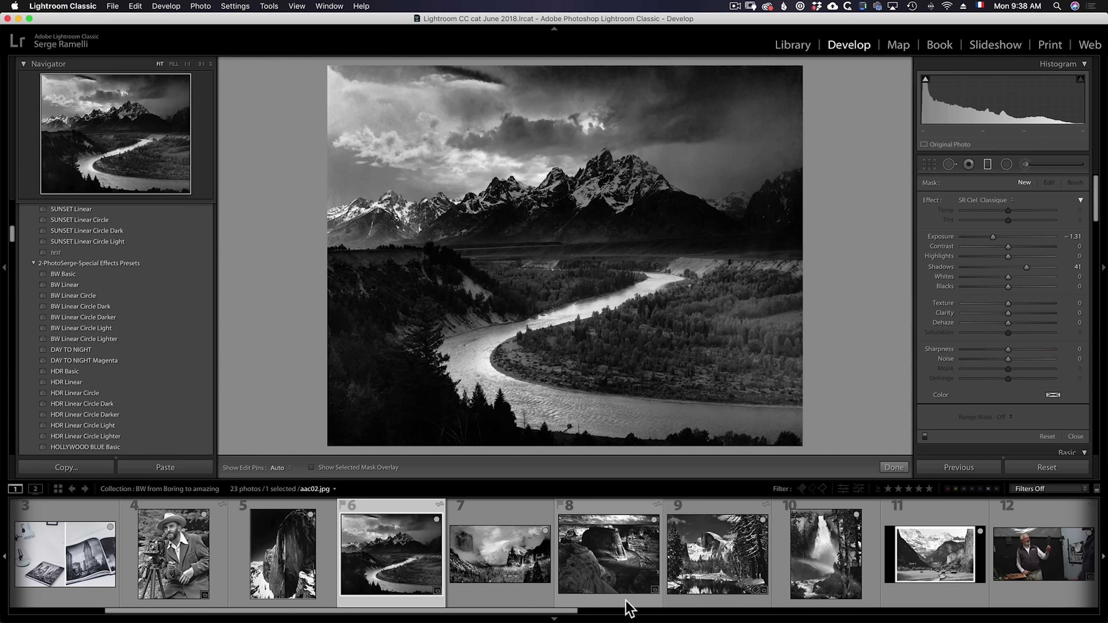
{"action": "left_click", "coordinate": [275, 541]}
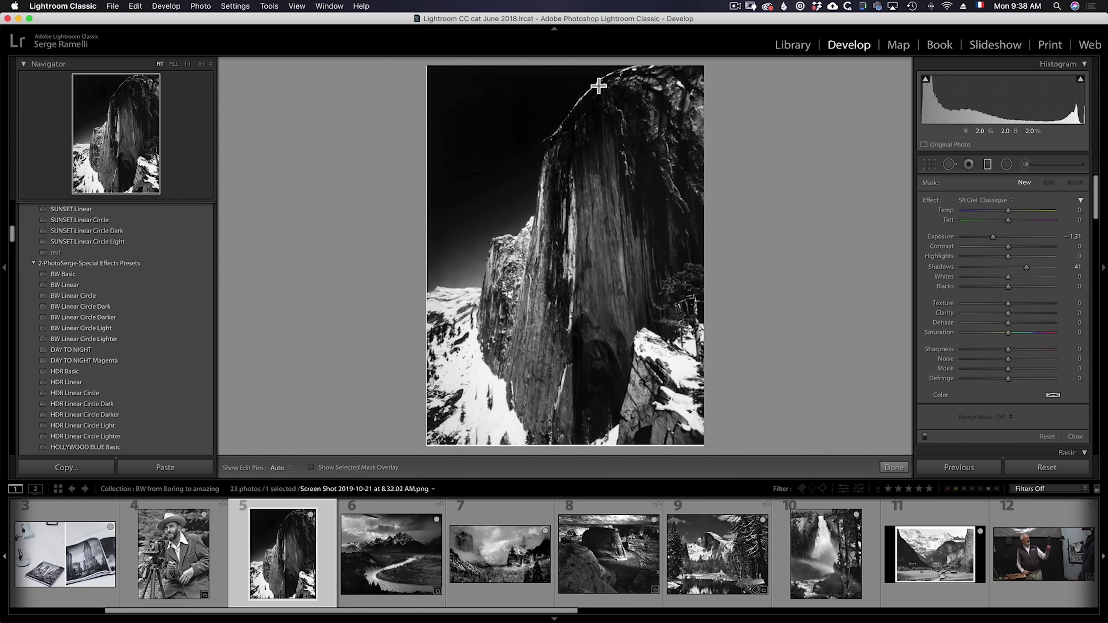
{"action": "left_click", "coordinate": [707, 513]}
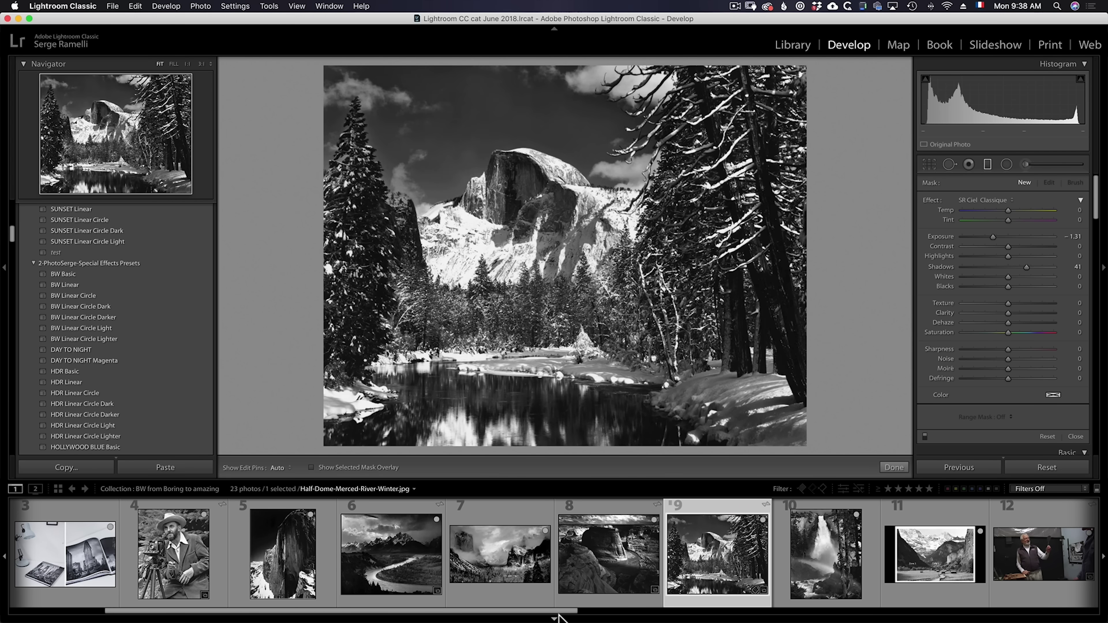
{"action": "left_click", "coordinate": [629, 520]}
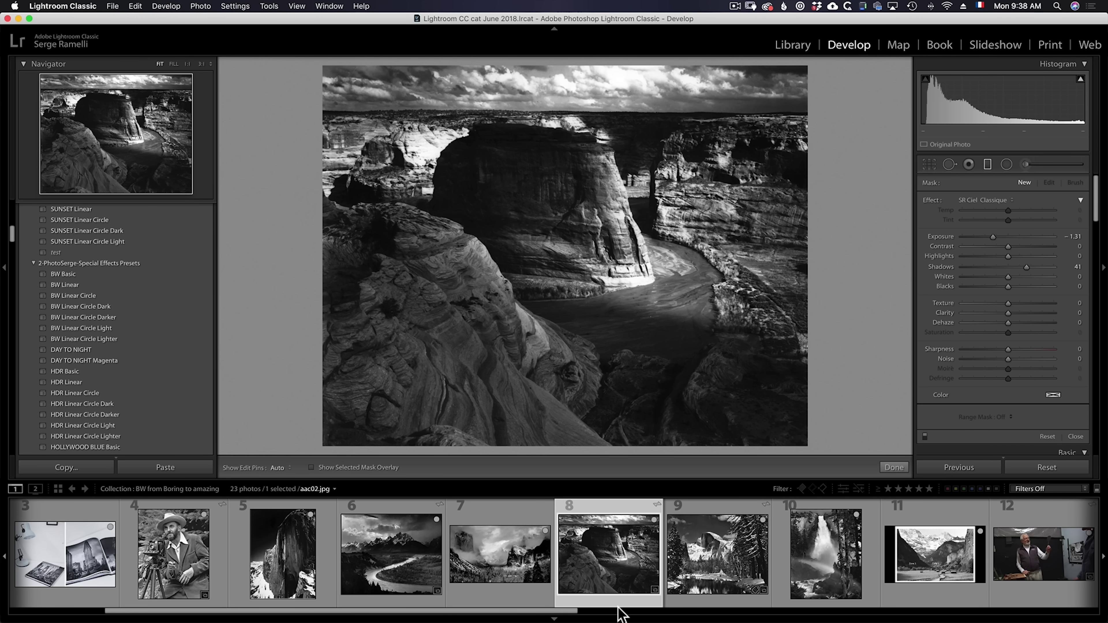
- Raise the garden photo's two sky gradients, widen the one above the palace, and nudge the gradient over the foreground flowers
{"action": "left_click_drag", "start_coordinate": [583, 615], "coordinate": [975, 598]}
{"action": "left_click", "coordinate": [868, 528]}
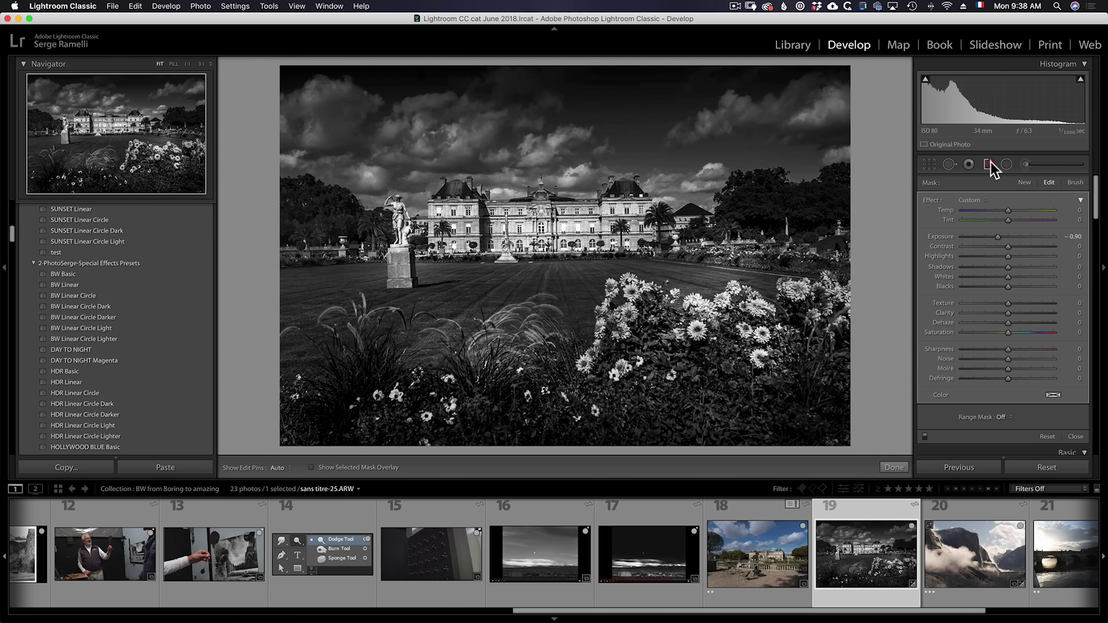
{"action": "left_click", "coordinate": [988, 165]}
{"action": "left_click", "coordinate": [988, 165]}
{"action": "left_click_drag", "start_coordinate": [615, 193], "coordinate": [606, 166]}
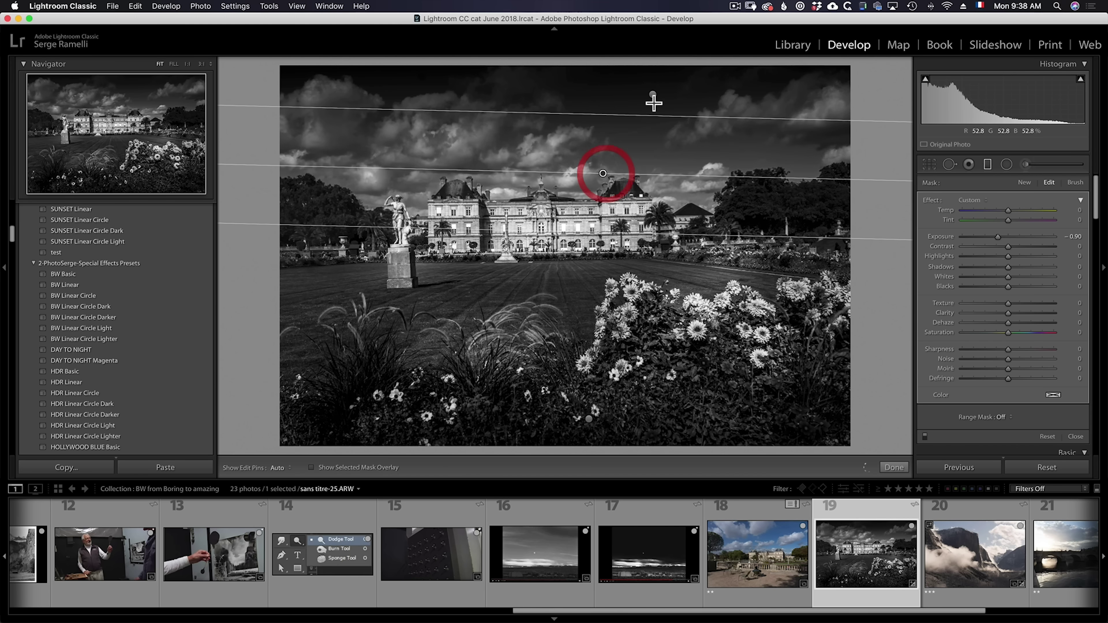
{"action": "left_click", "coordinate": [653, 94]}
{"action": "left_click_drag", "start_coordinate": [653, 94], "coordinate": [652, 77]}
{"action": "left_click", "coordinate": [602, 173]}
{"action": "left_click_drag", "start_coordinate": [603, 173], "coordinate": [606, 150]}
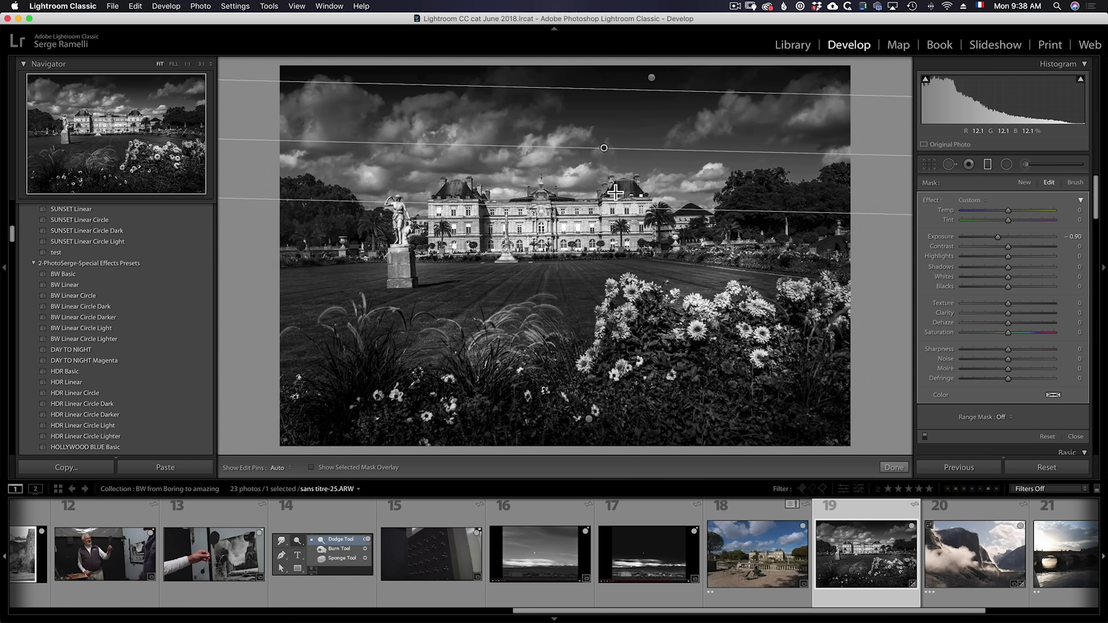
{"action": "left_click_drag", "start_coordinate": [617, 203], "coordinate": [617, 213]}
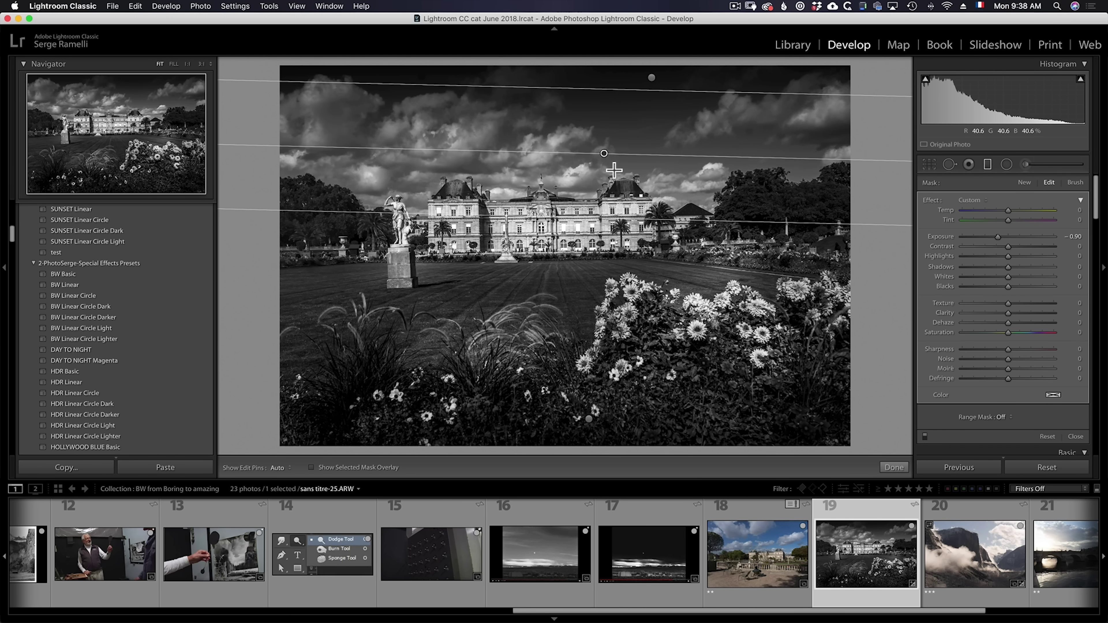
{"action": "mouse_move", "coordinate": [587, 417]}
{"action": "left_mouse_down"}
{"action": "mouse_move", "coordinate": [581, 426]}
{"action": "mouse_move", "coordinate": [579, 315]}
{"action": "mouse_move", "coordinate": [582, 435]}
{"action": "mouse_move", "coordinate": [582, 415]}
{"action": "left_mouse_up"}
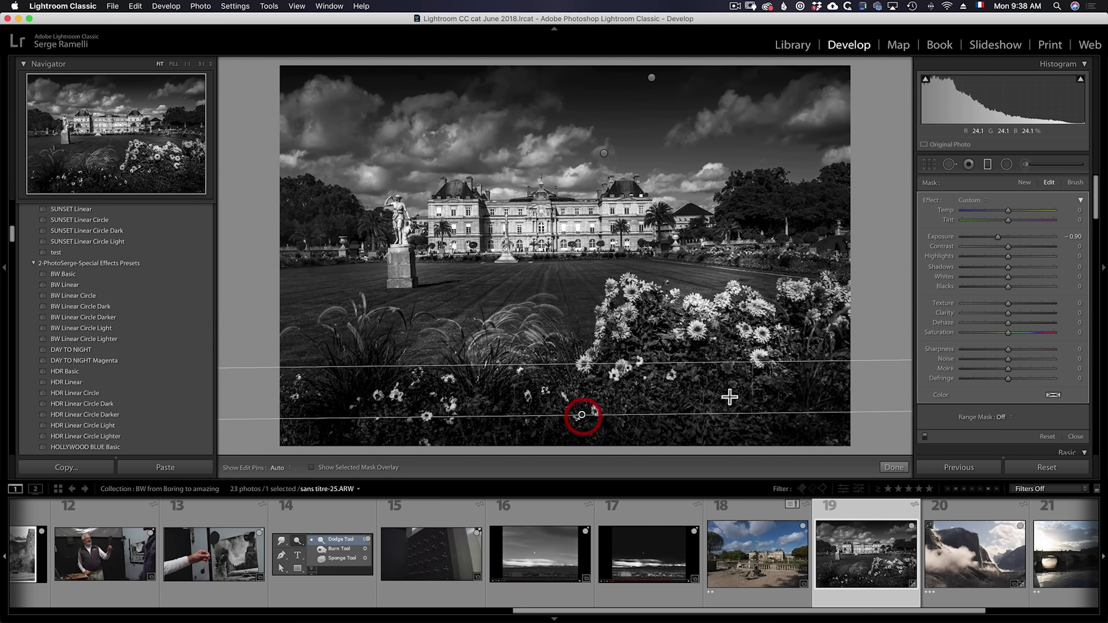
{"action": "left_click", "coordinate": [894, 467]}
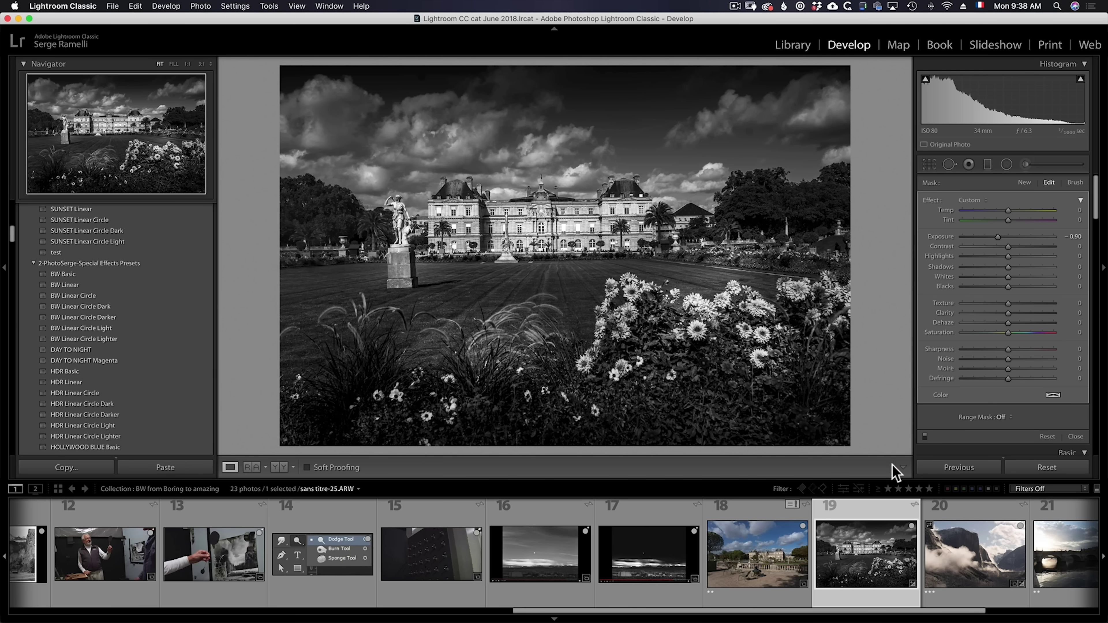
- Apply the Auto Upright correction to the garden photo's perspective
{"action": "scroll", "coordinate": [1041, 350], "scroll_direction": "down", "scroll_amount": 10}
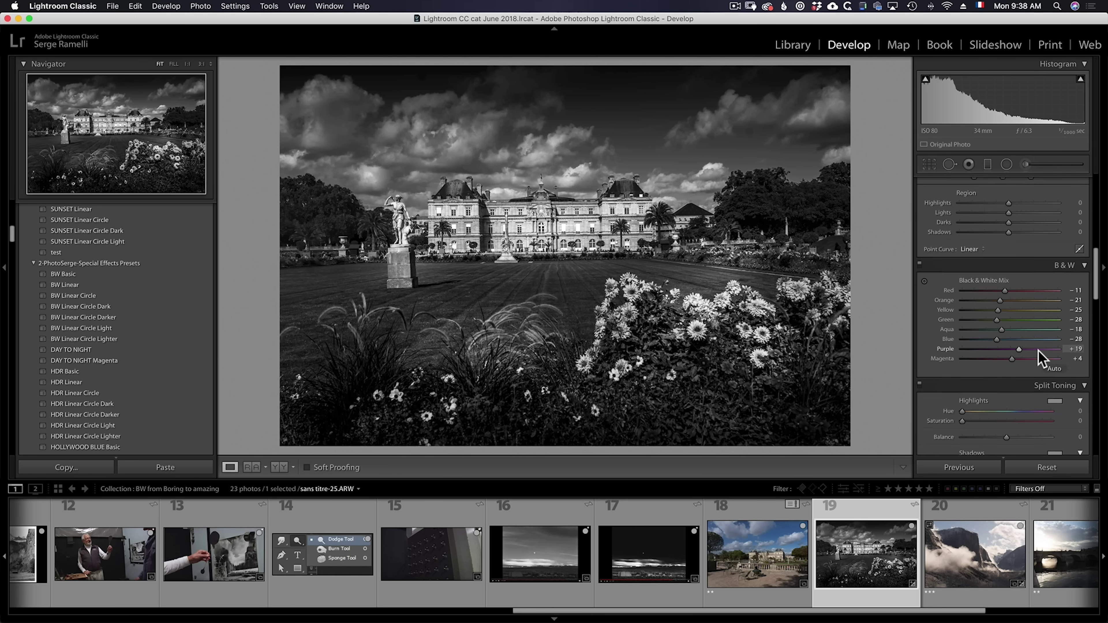
{"action": "scroll", "coordinate": [1041, 358], "scroll_direction": "down", "scroll_amount": 8}
{"action": "scroll", "coordinate": [1042, 358], "scroll_direction": "down", "scroll_amount": 5}
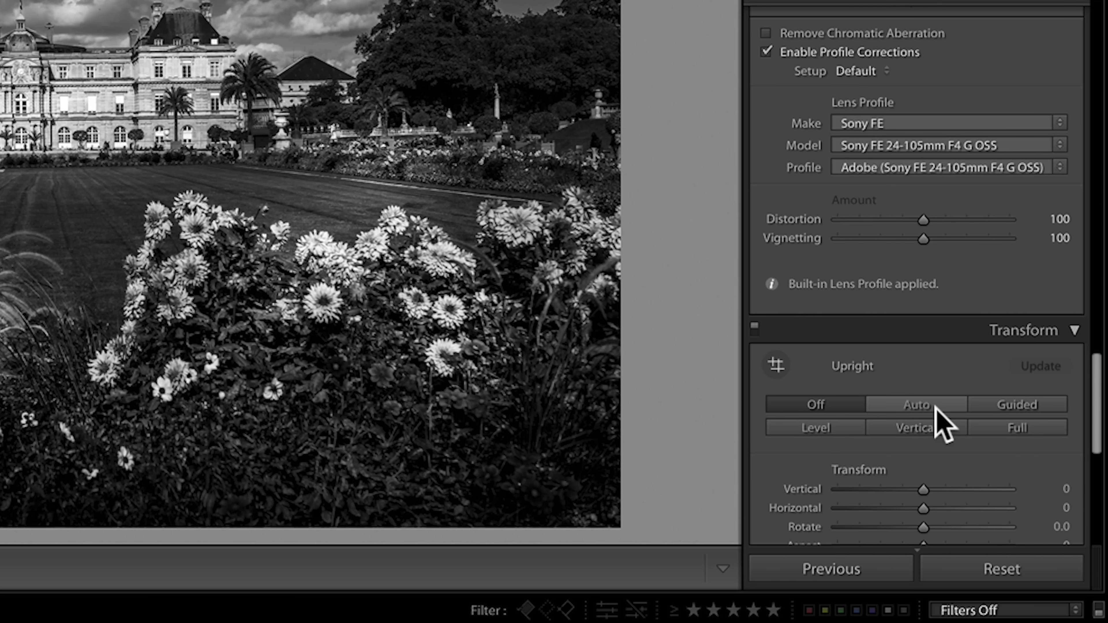
{"action": "left_click", "coordinate": [1011, 382]}
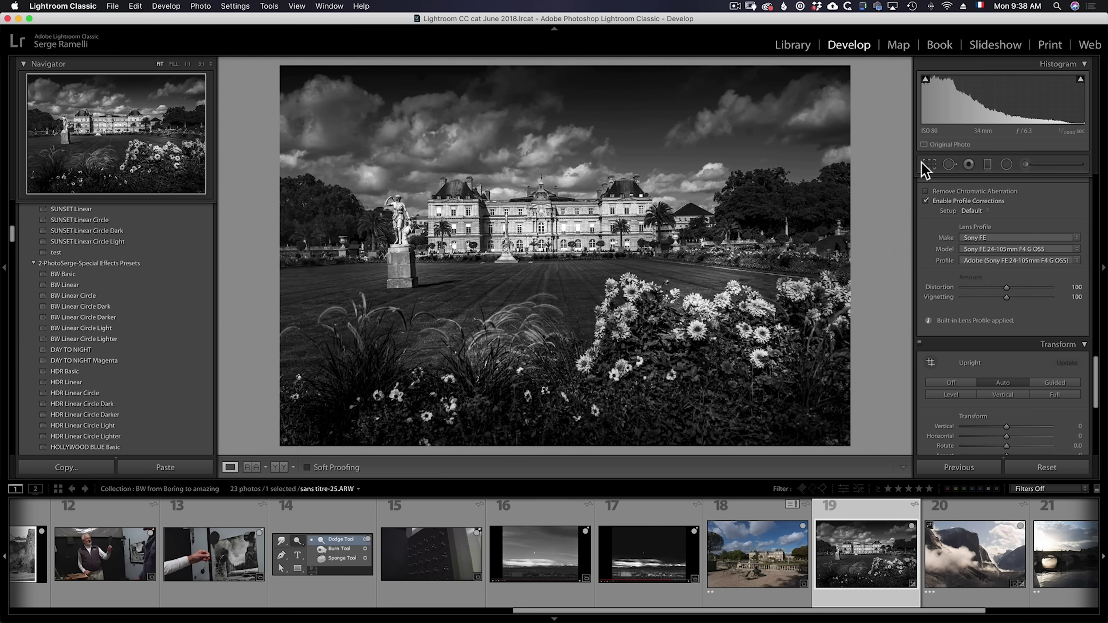
- Straighten the garden photo along the base of the palace by about 1.38 degrees, and fine-tune the crop
{"action": "left_click", "coordinate": [928, 165]}
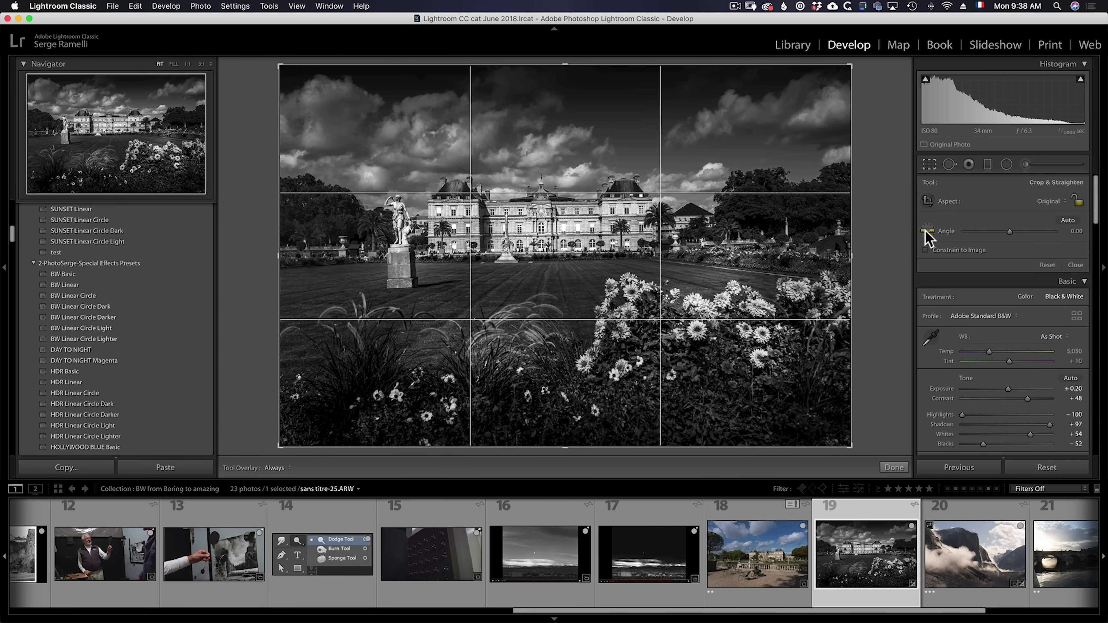
{"action": "left_click", "coordinate": [930, 238]}
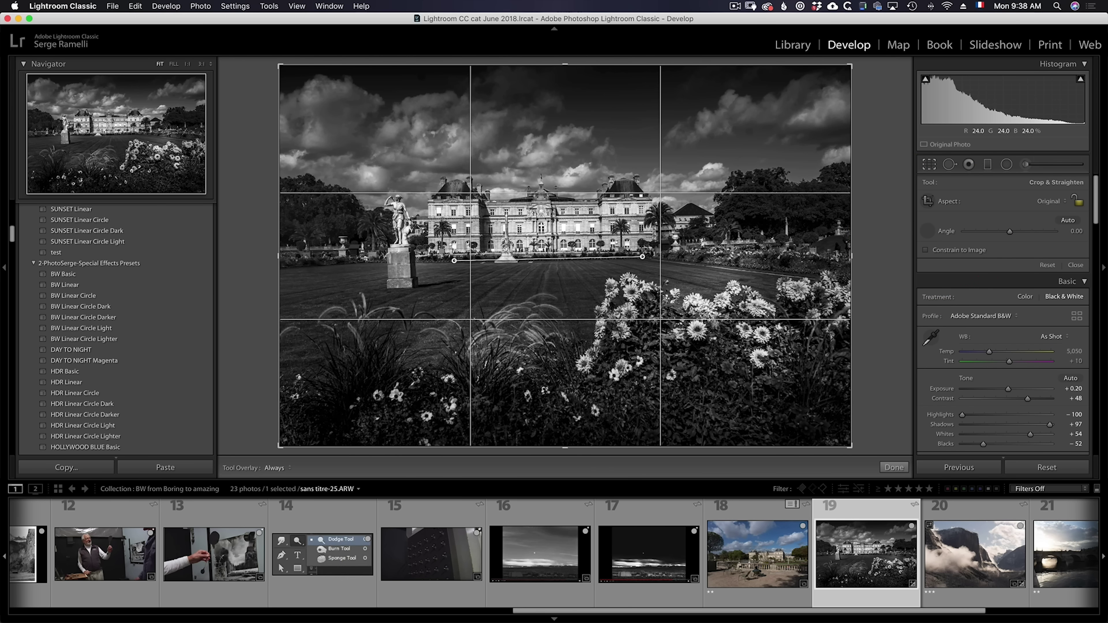
{"action": "left_click_drag", "start_coordinate": [643, 257], "coordinate": [643, 256]}
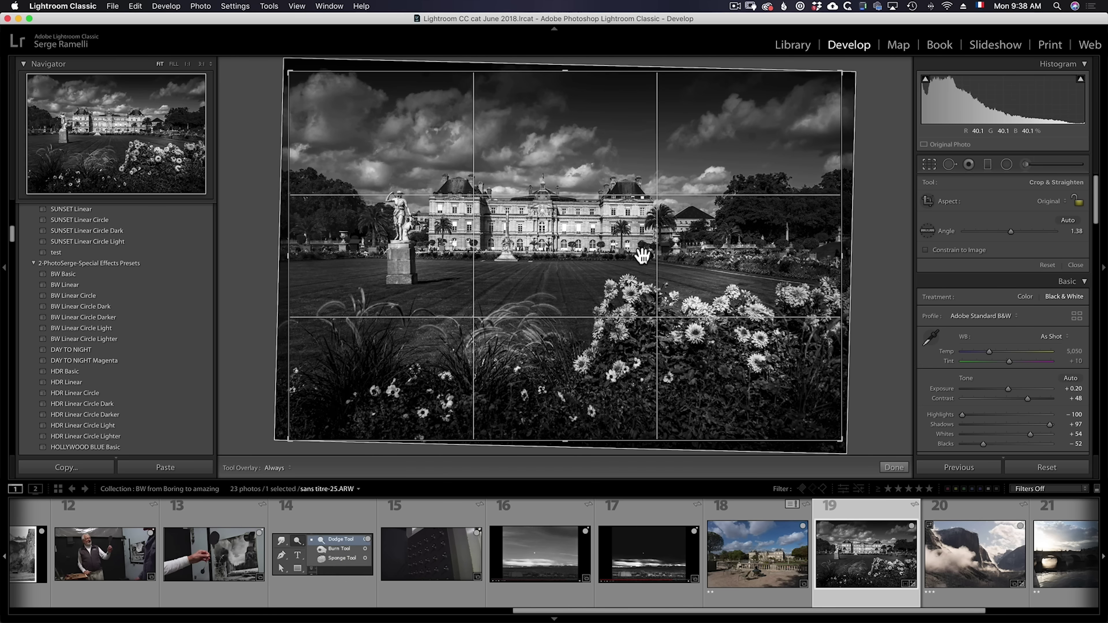
{"action": "key", "text": "Return"}
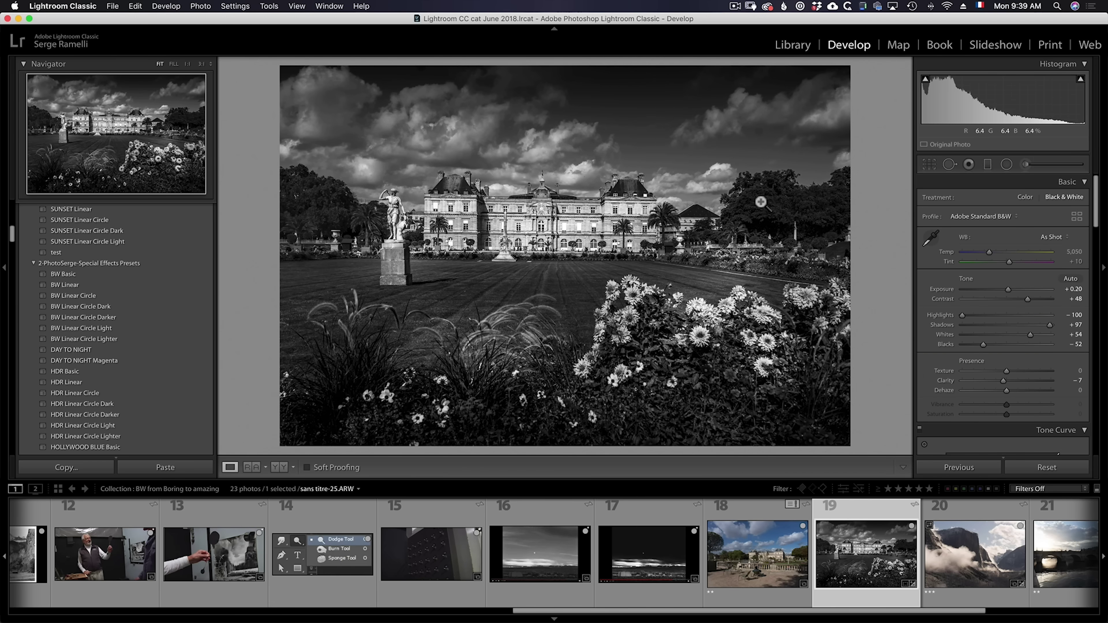
{"action": "left_click", "coordinate": [929, 165]}
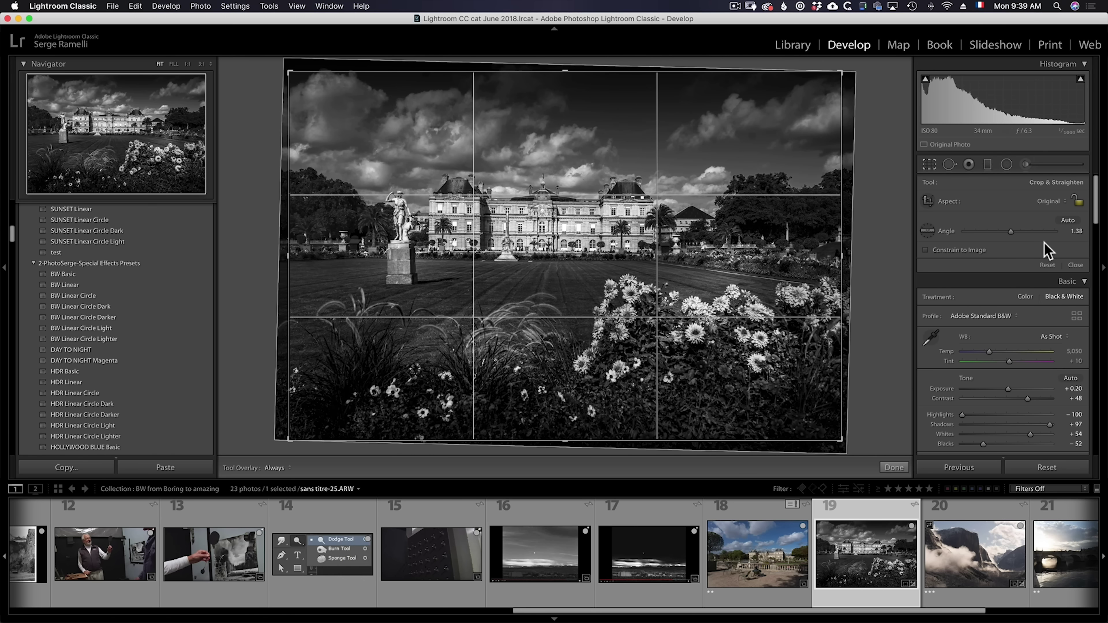
{"action": "left_click", "coordinate": [925, 231]}
{"action": "left_click_drag", "start_coordinate": [851, 440], "coordinate": [852, 439]}
{"action": "key", "text": "Return"}
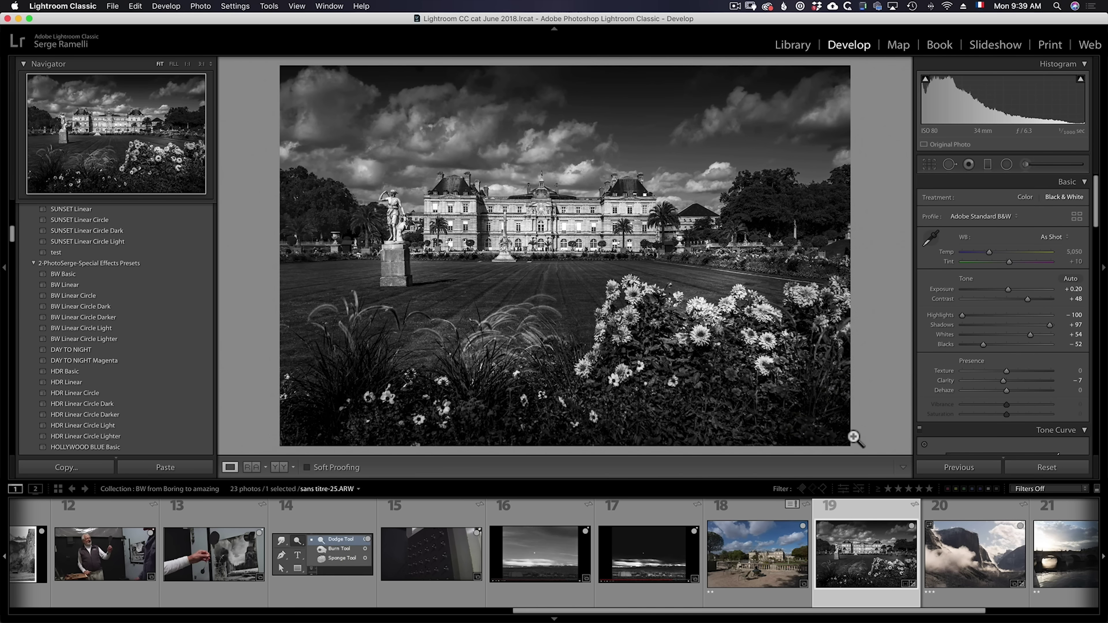
- Move the bright Radial Filter circle from the palace onto the tall grasses in the foreground
{"action": "left_click", "coordinate": [1006, 164]}
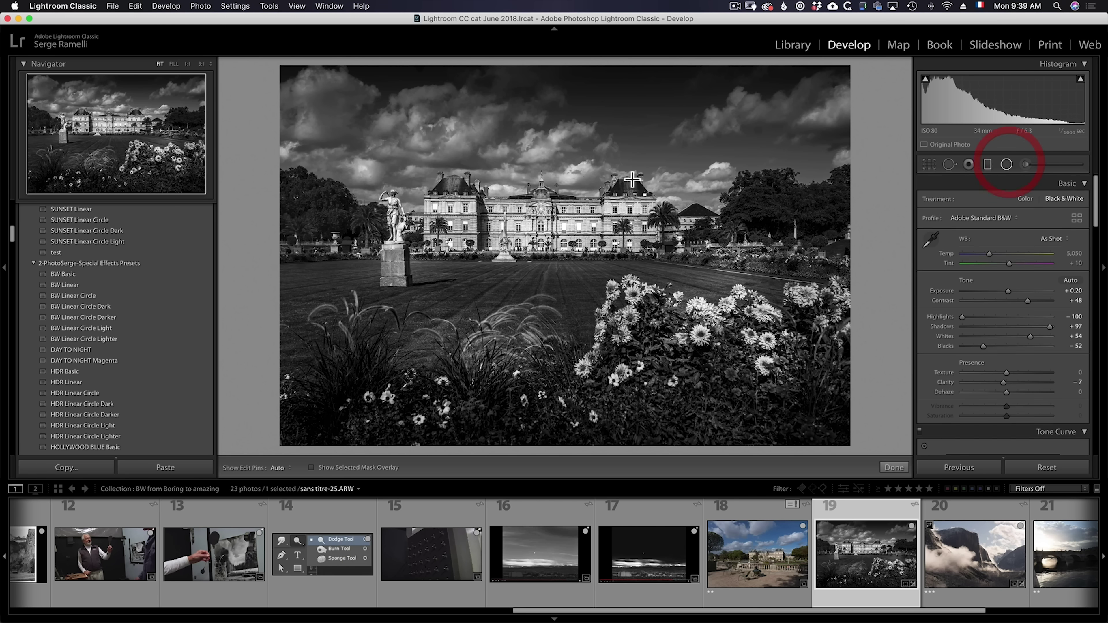
{"action": "left_click_drag", "start_coordinate": [534, 230], "coordinate": [473, 319]}
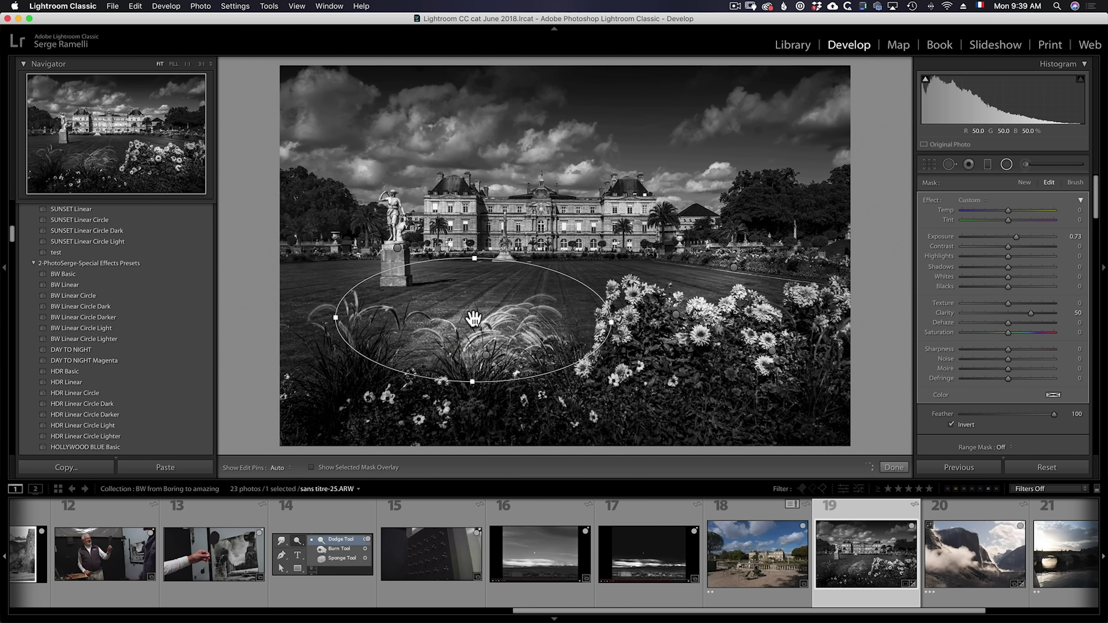
- Compare the Ansel Adams misty valley and winter Half Dome photos with the darkroom dodging picture, examining how light is shaped locally
{"action": "left_click_drag", "start_coordinate": [697, 611], "coordinate": [375, 583]}
{"action": "left_click", "coordinate": [301, 539]}
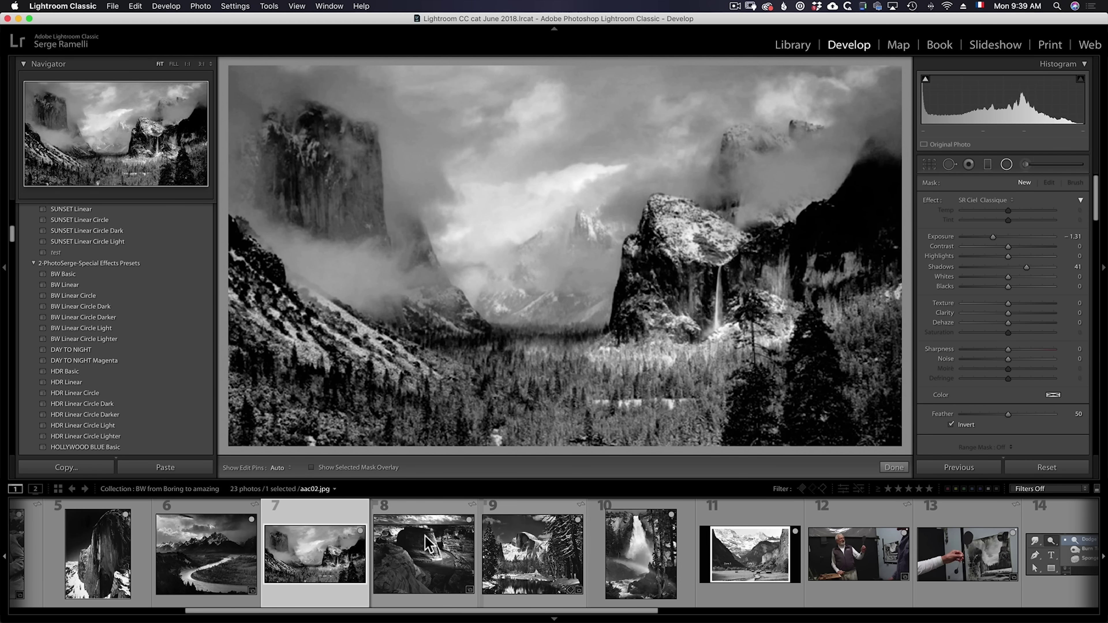
{"action": "left_click", "coordinate": [565, 548]}
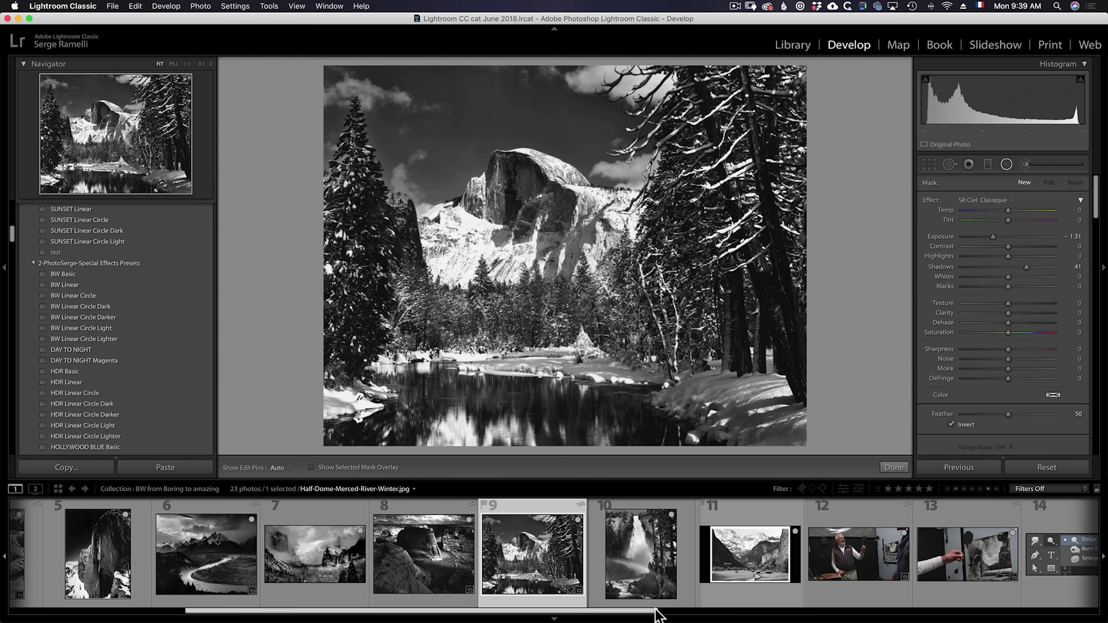
{"action": "left_click_drag", "start_coordinate": [653, 613], "coordinate": [792, 610]}
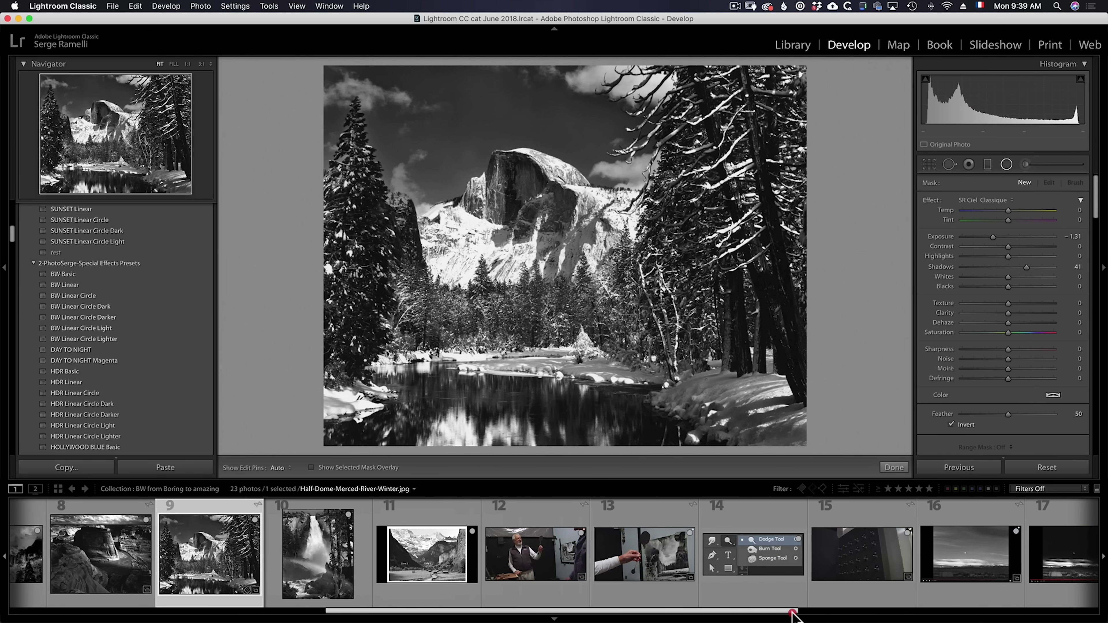
{"action": "left_click", "coordinate": [680, 570]}
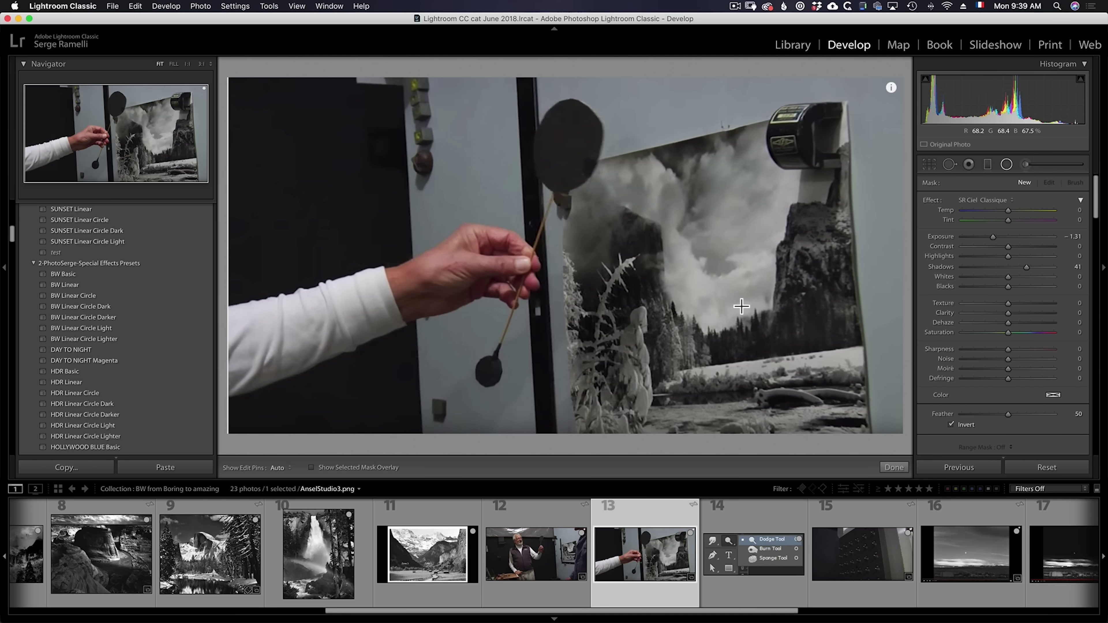
{"action": "left_click_drag", "start_coordinate": [791, 611], "coordinate": [1017, 610]}
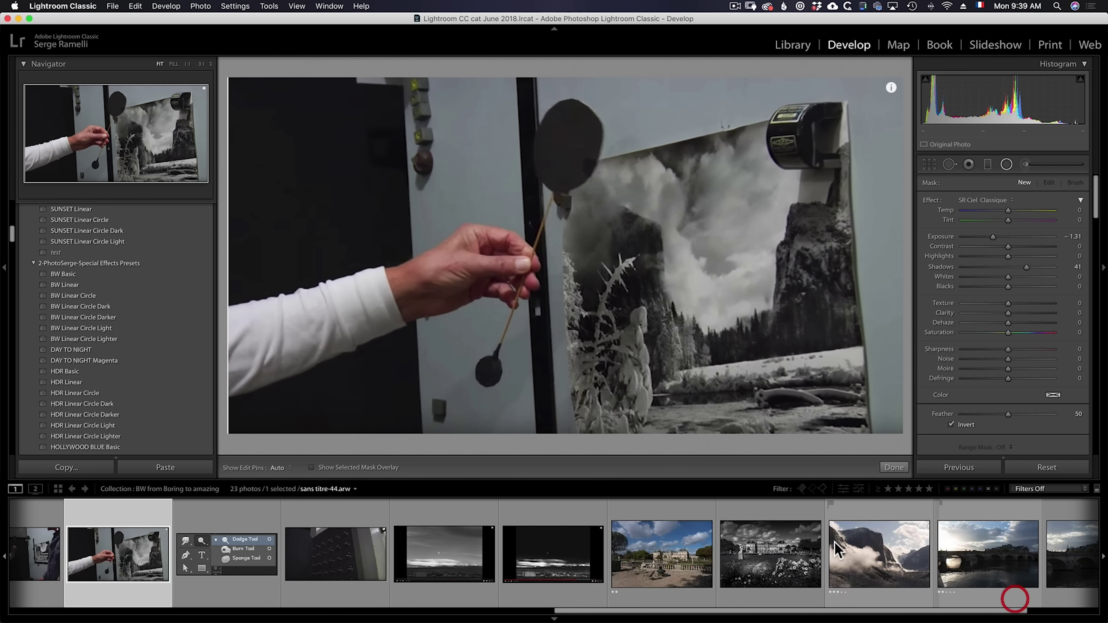
- Move the bright Radial Filter circle on the garden photo from the grasses up to the lawn, widen it and set its Exposure to 0.48
{"action": "left_click", "coordinate": [764, 521]}
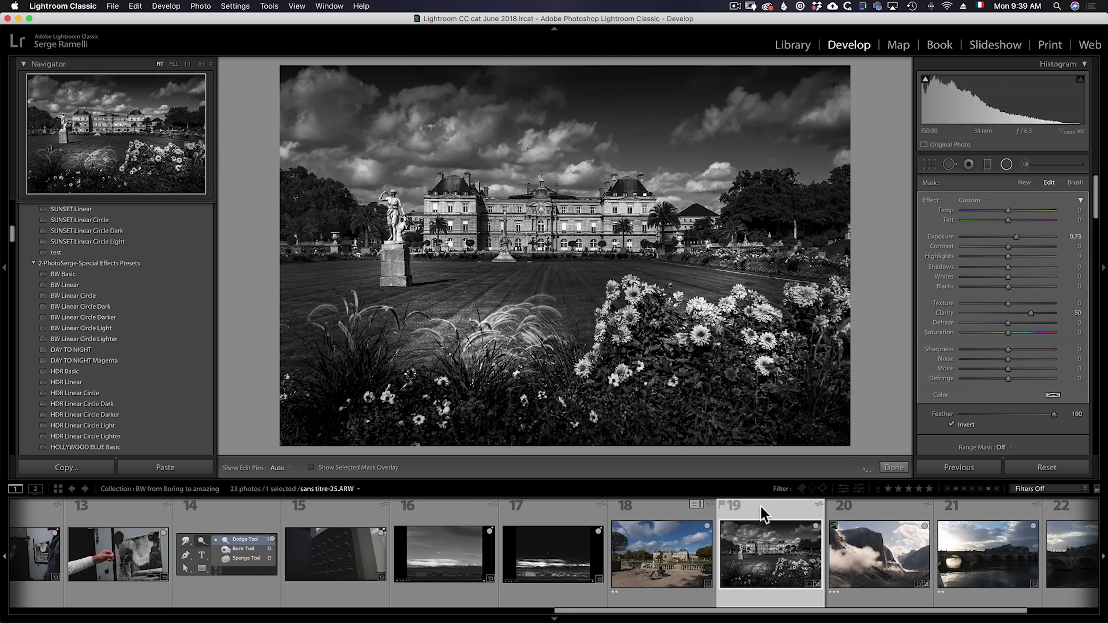
{"action": "left_click_drag", "start_coordinate": [469, 323], "coordinate": [613, 325]}
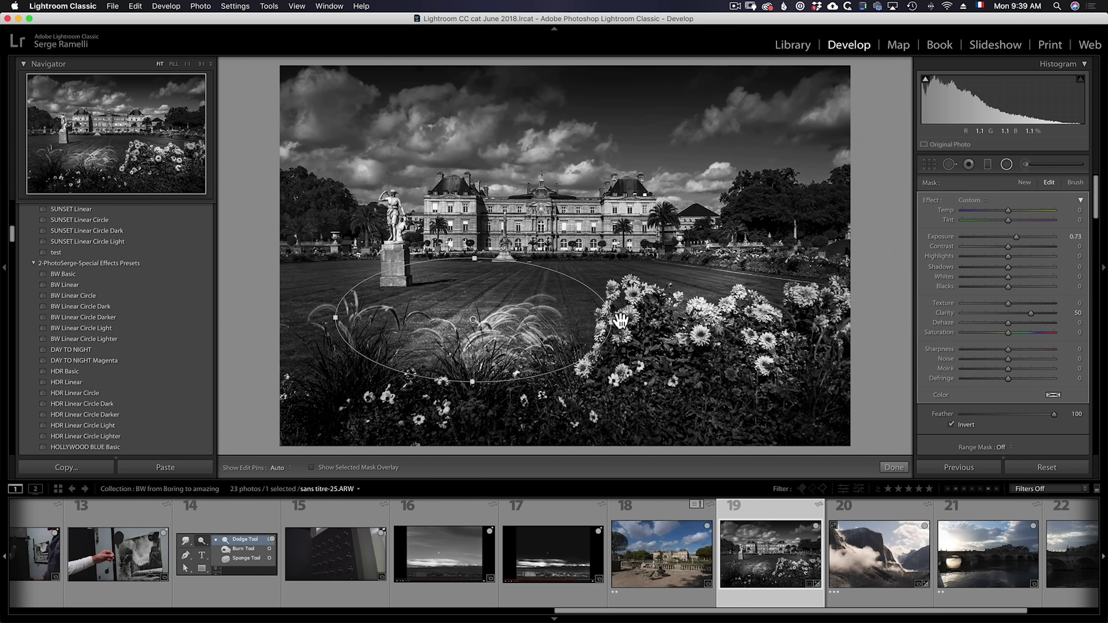
{"action": "left_click_drag", "start_coordinate": [515, 333], "coordinate": [551, 298]}
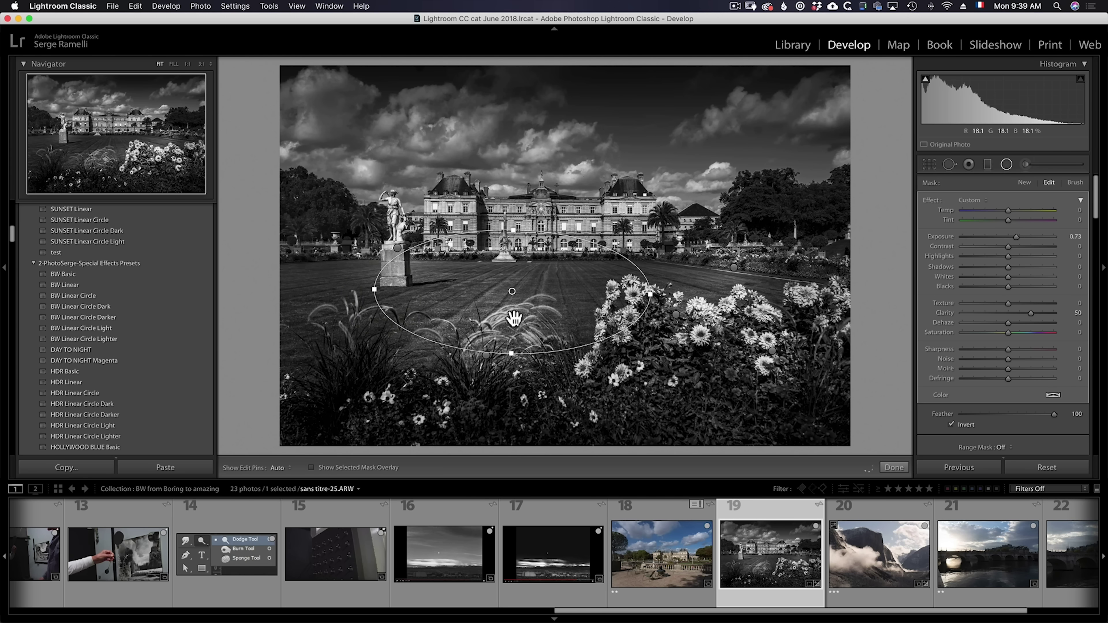
{"action": "left_click_drag", "start_coordinate": [1016, 237], "coordinate": [1017, 242]}
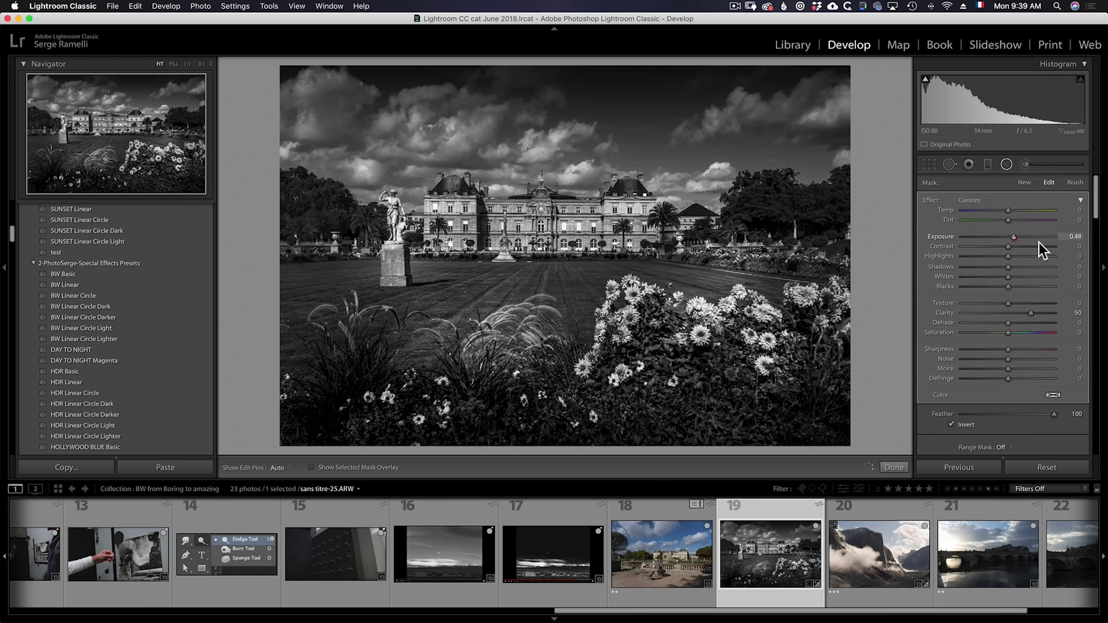
{"action": "left_click_drag", "start_coordinate": [538, 298], "coordinate": [522, 276]}
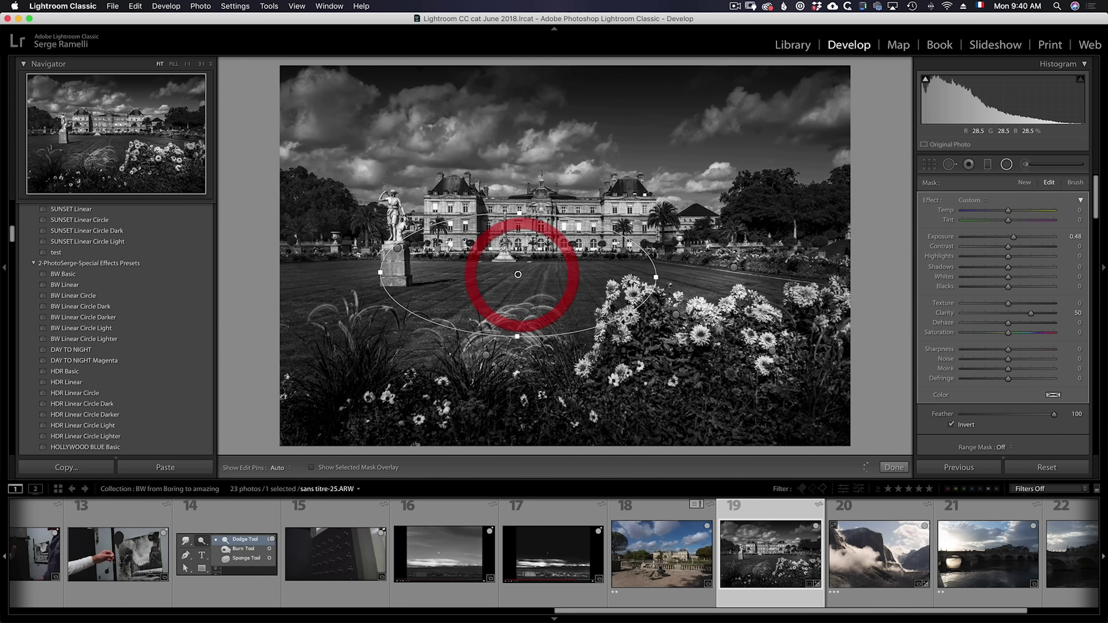
- Place a small bright Radial Filter circle with Exposure 0.73 and Clarity 50 over the tall flowers beside the grasses
{"action": "left_click", "coordinate": [676, 314]}
{"action": "left_click_drag", "start_coordinate": [677, 315], "coordinate": [784, 333]}
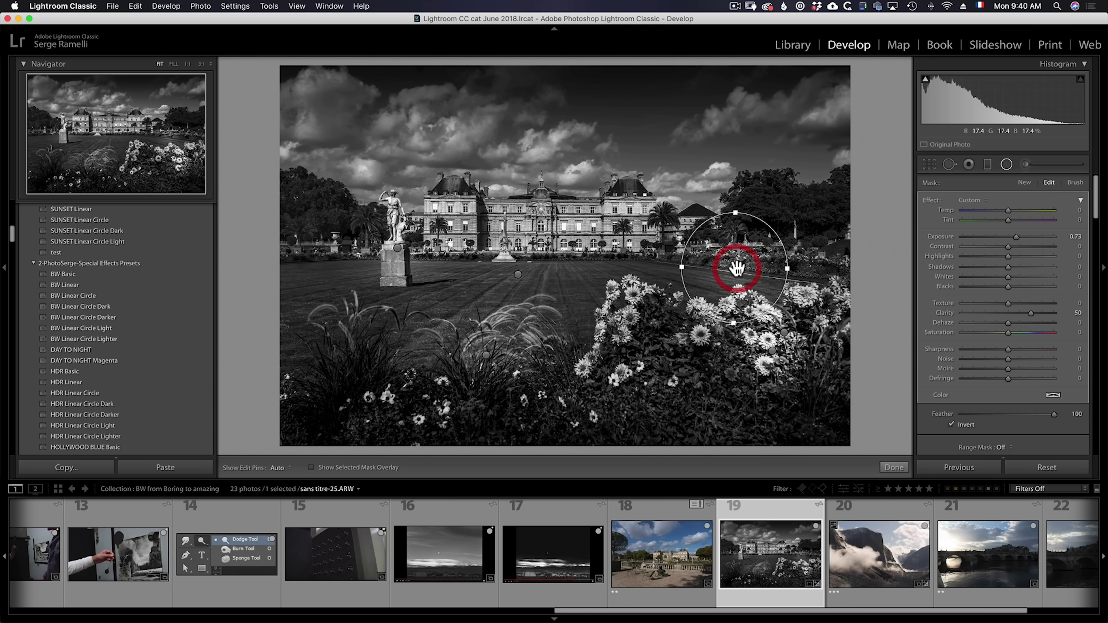
{"action": "left_click_drag", "start_coordinate": [734, 267], "coordinate": [612, 322]}
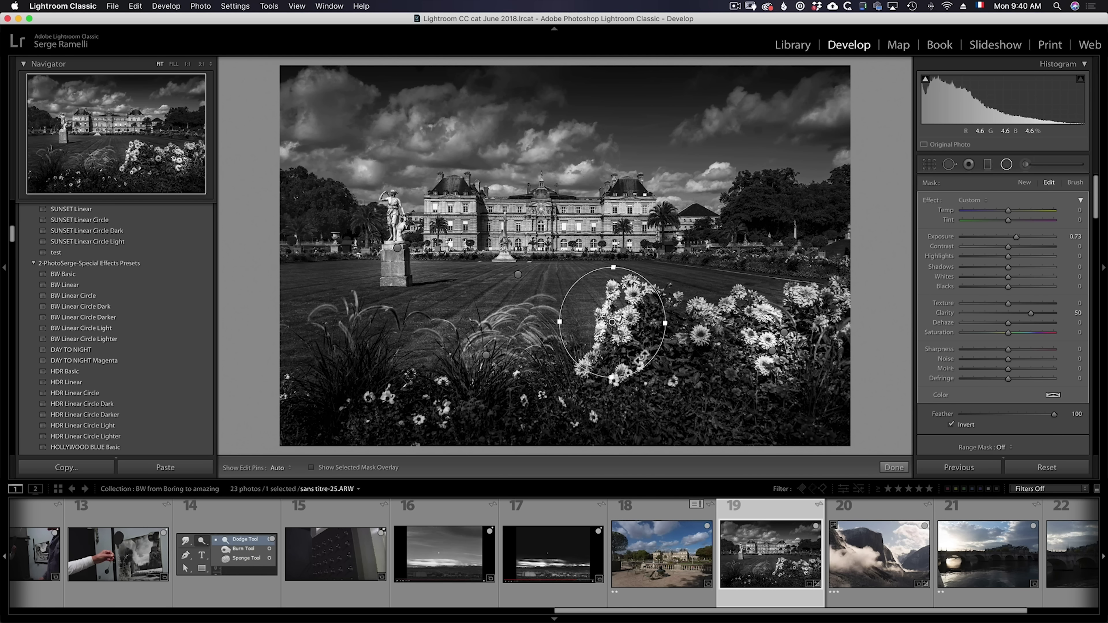
{"action": "left_click", "coordinate": [486, 356]}
{"action": "double_click", "coordinate": [492, 341]}
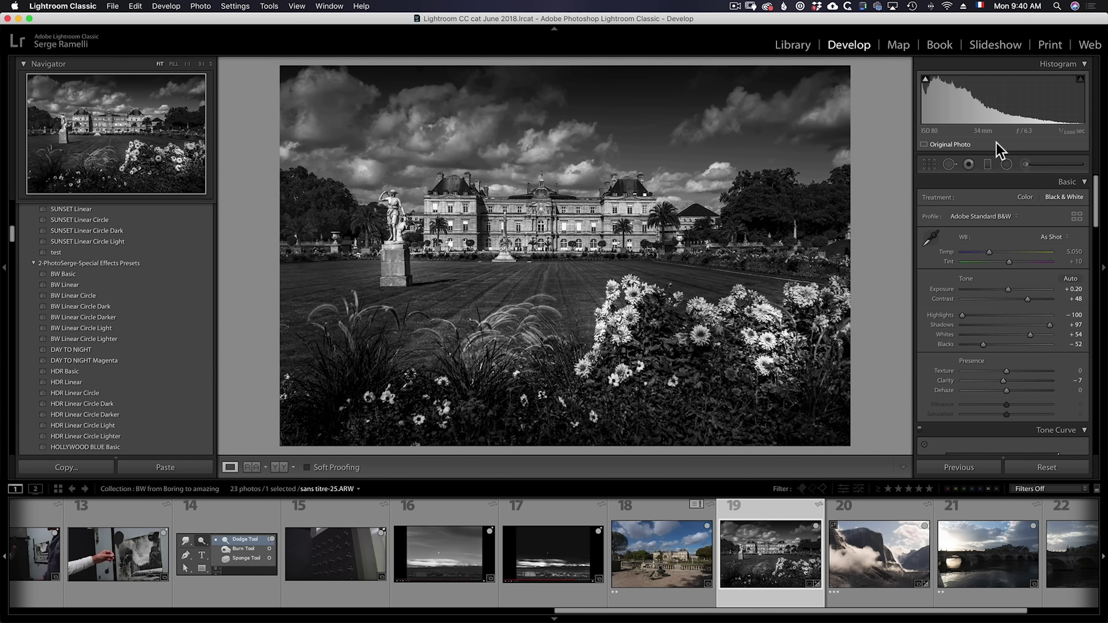
- Place a wide Radial Filter circle with Exposure 0.73 and Clarity 50 over the tall grasses, and duplicate it to strengthen the light
{"action": "left_click", "coordinate": [1005, 165]}
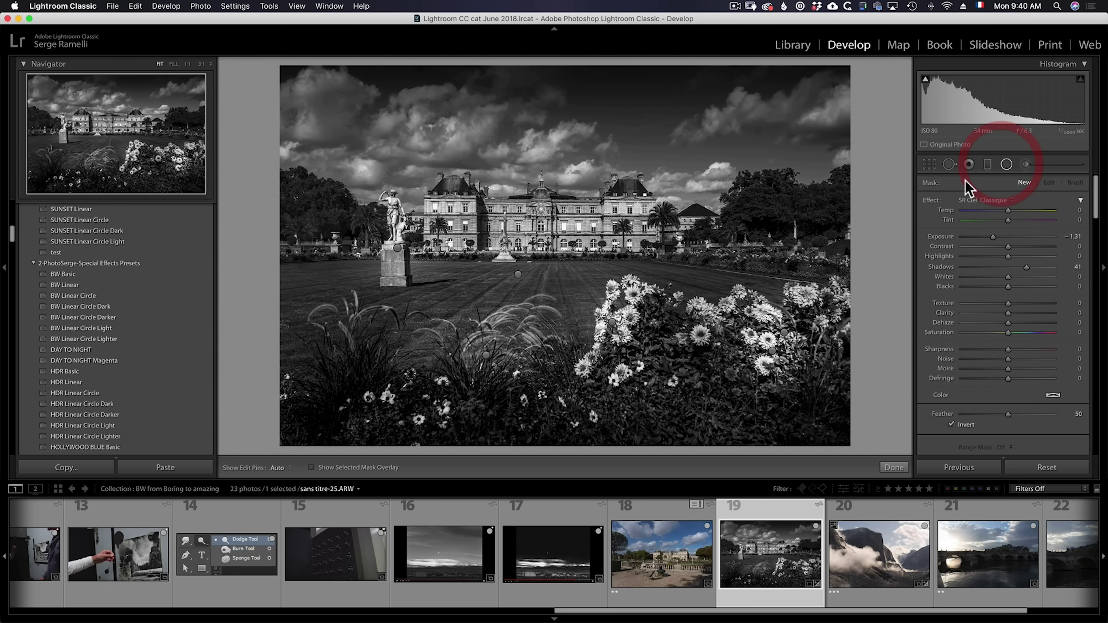
{"action": "left_click", "coordinate": [489, 354]}
{"action": "left_click_drag", "start_coordinate": [490, 355], "coordinate": [502, 335]}
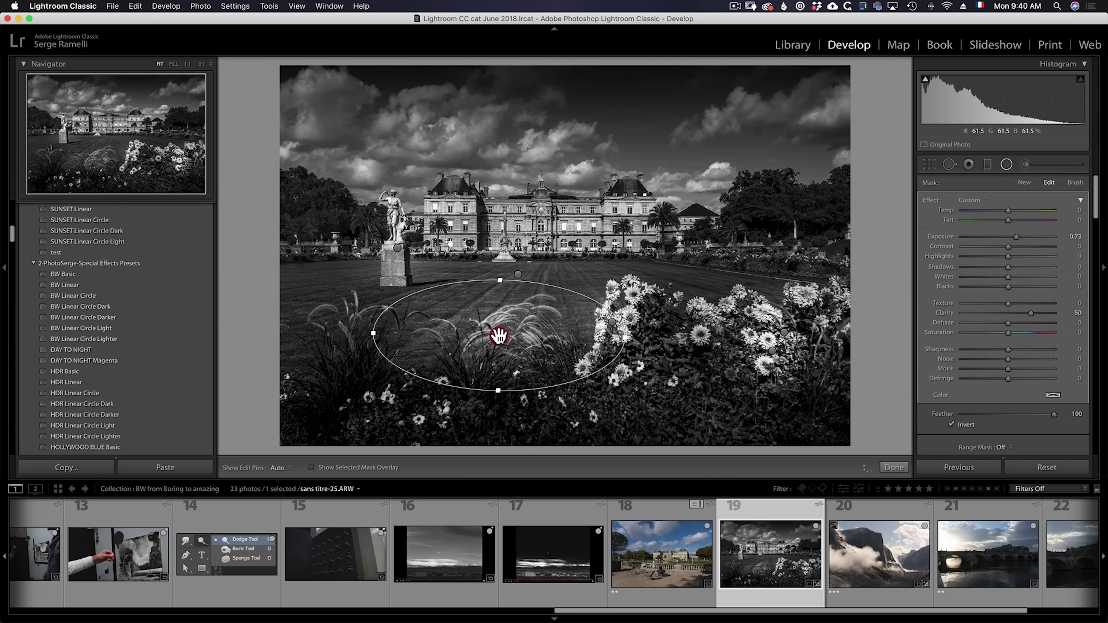
{"action": "left_click", "coordinate": [498, 336]}
{"action": "right_click", "coordinate": [498, 335]}
{"action": "left_click", "coordinate": [515, 340]}
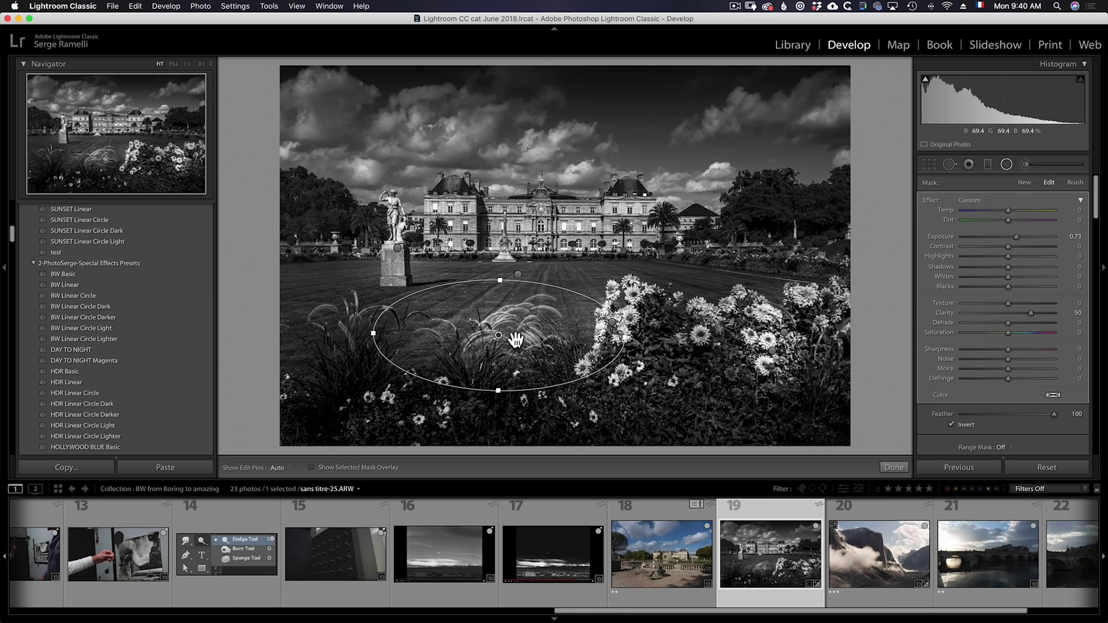
- Place a small bright Radial Filter circle over the flowers at the photo's far right edge and finish the radial editing
{"action": "left_click", "coordinate": [784, 336]}
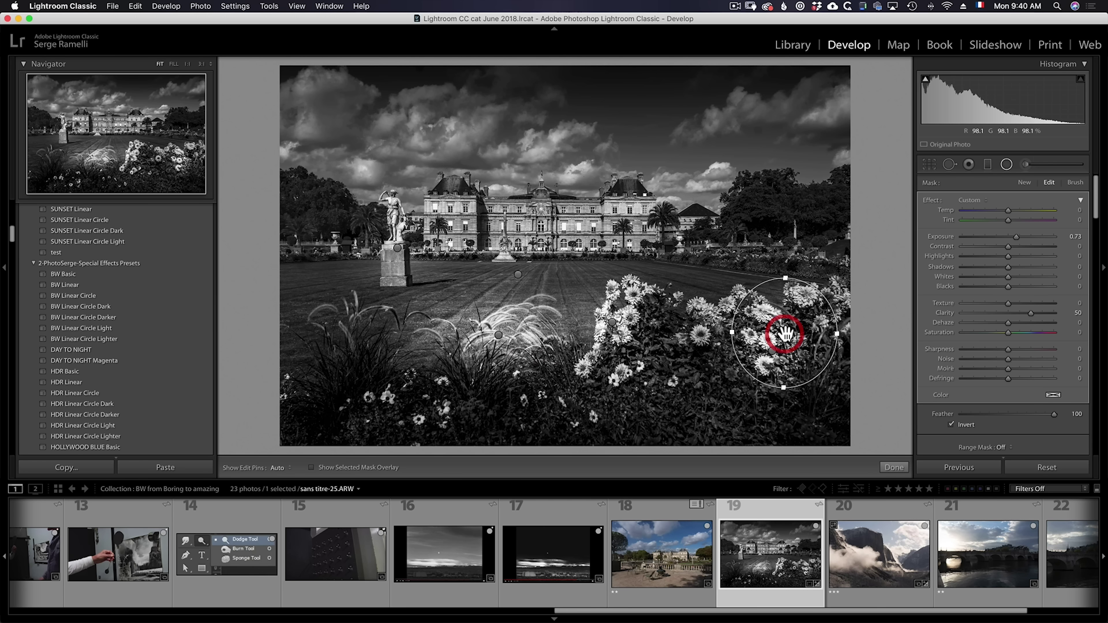
{"action": "left_click", "coordinate": [820, 307]}
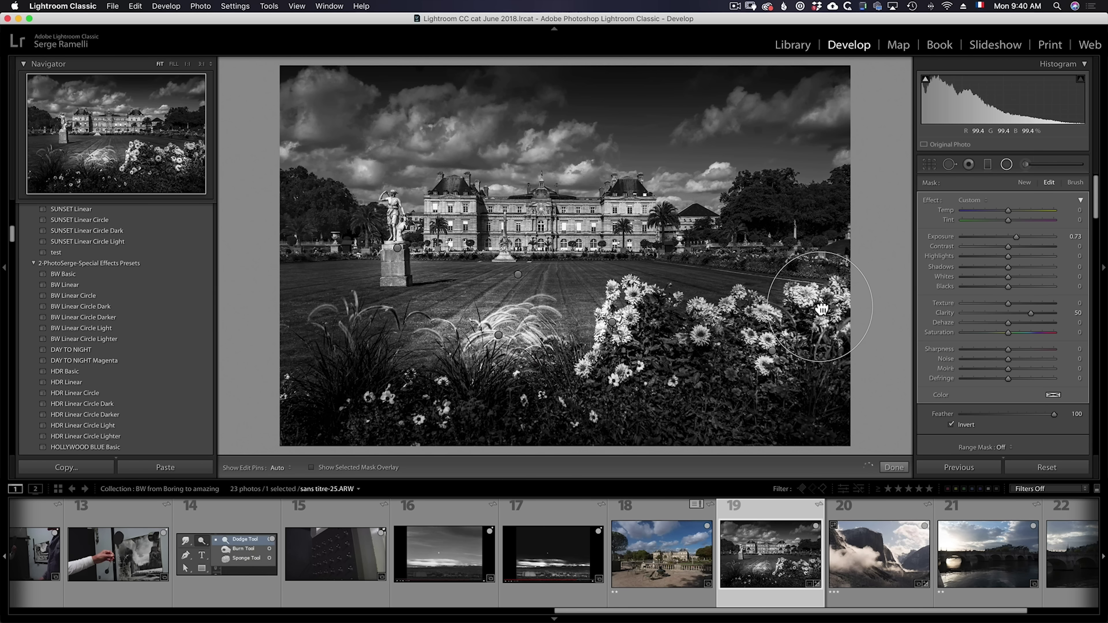
{"action": "left_click", "coordinate": [894, 466]}
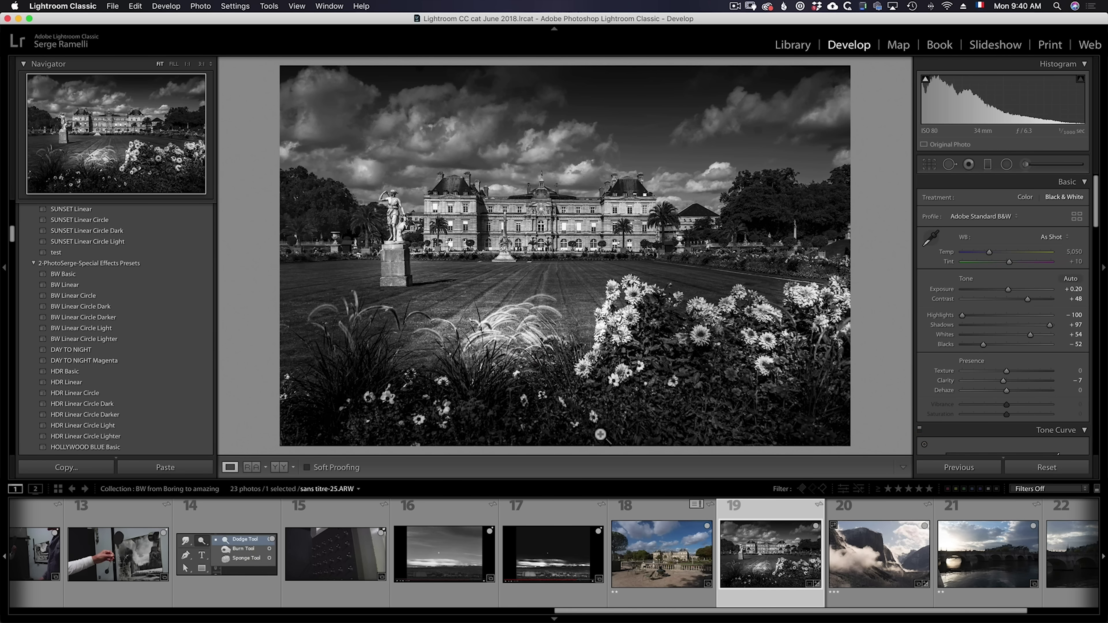
- Move one of the grass circles onto the low white flowers in the photo's lower-left corner, and delete the other one
{"action": "left_click", "coordinate": [1006, 164]}
{"action": "left_click_drag", "start_coordinate": [502, 330], "coordinate": [398, 394]}
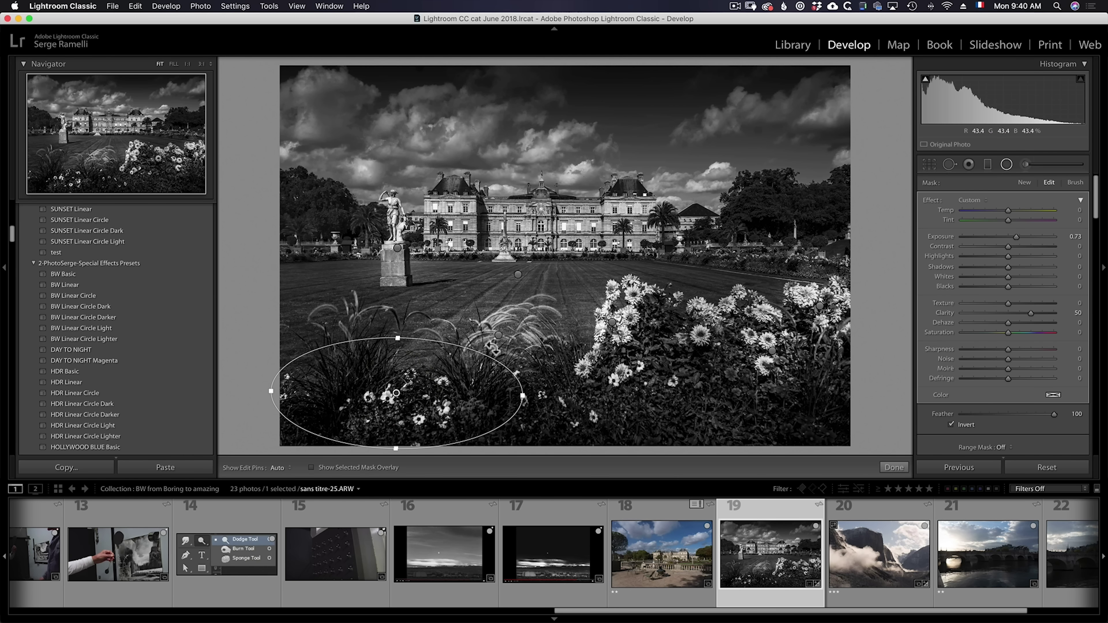
{"action": "left_click_drag", "start_coordinate": [495, 335], "coordinate": [554, 361]}
{"action": "key", "text": "Delete"}
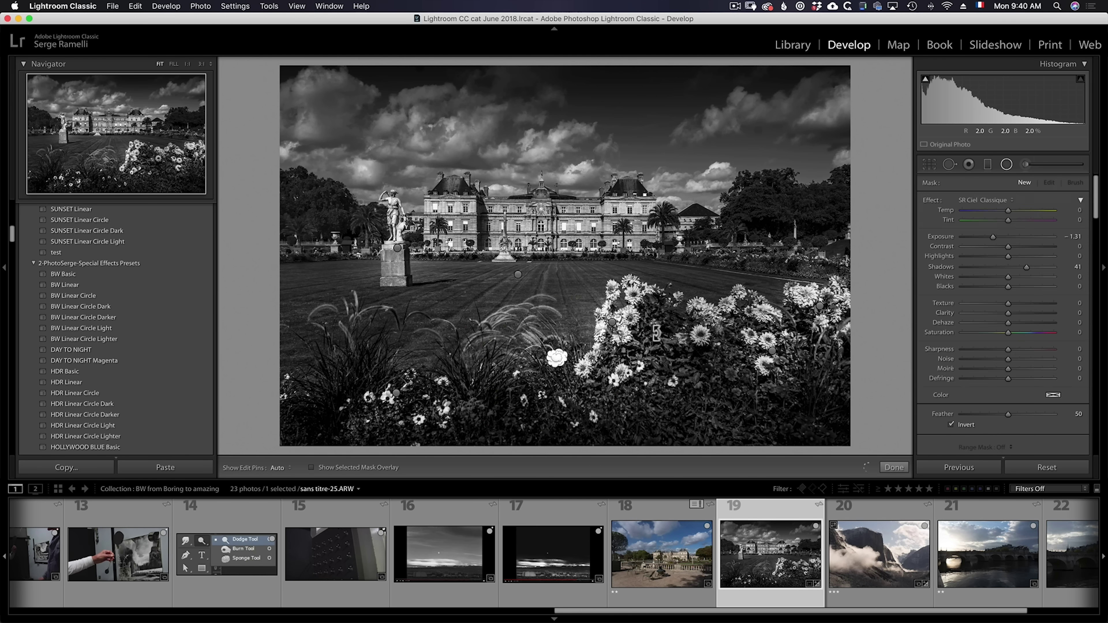
{"action": "left_click", "coordinate": [893, 467]}
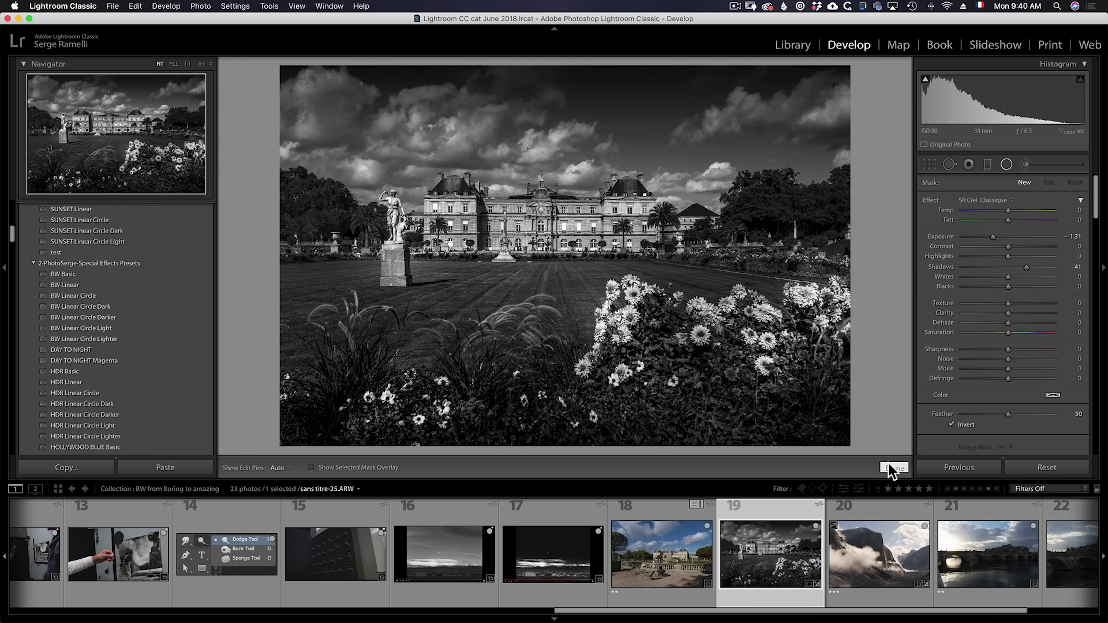
- Set up the Adjustment Brush with Flow 74 and Density 75, reset its effect settings and set Exposure to 0.44
{"action": "left_click", "coordinate": [1024, 165]}
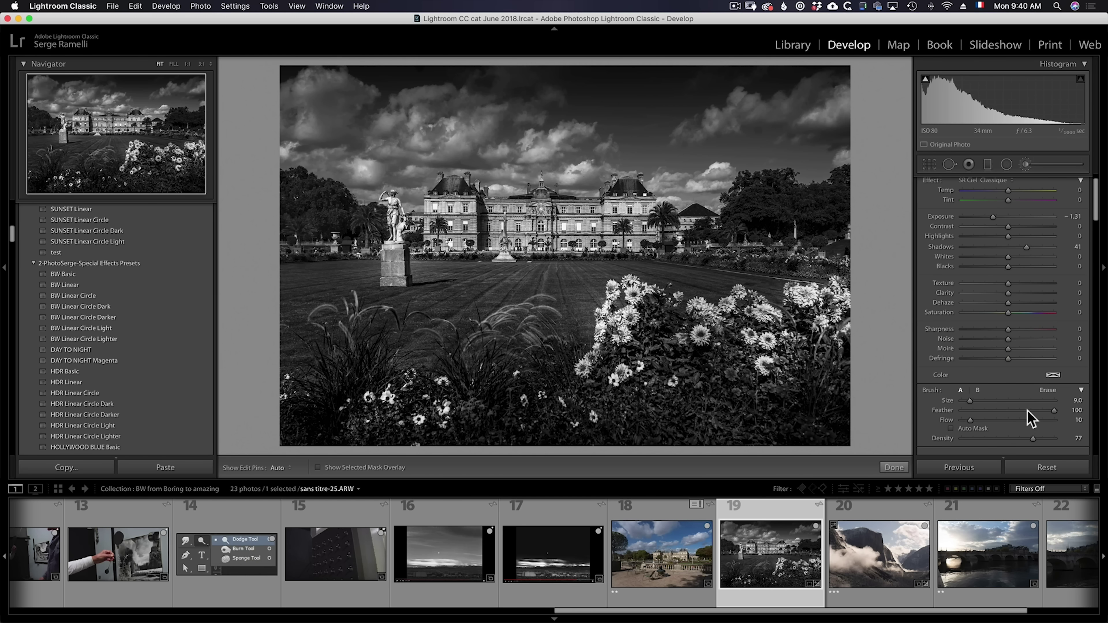
{"action": "left_click", "coordinate": [1030, 420]}
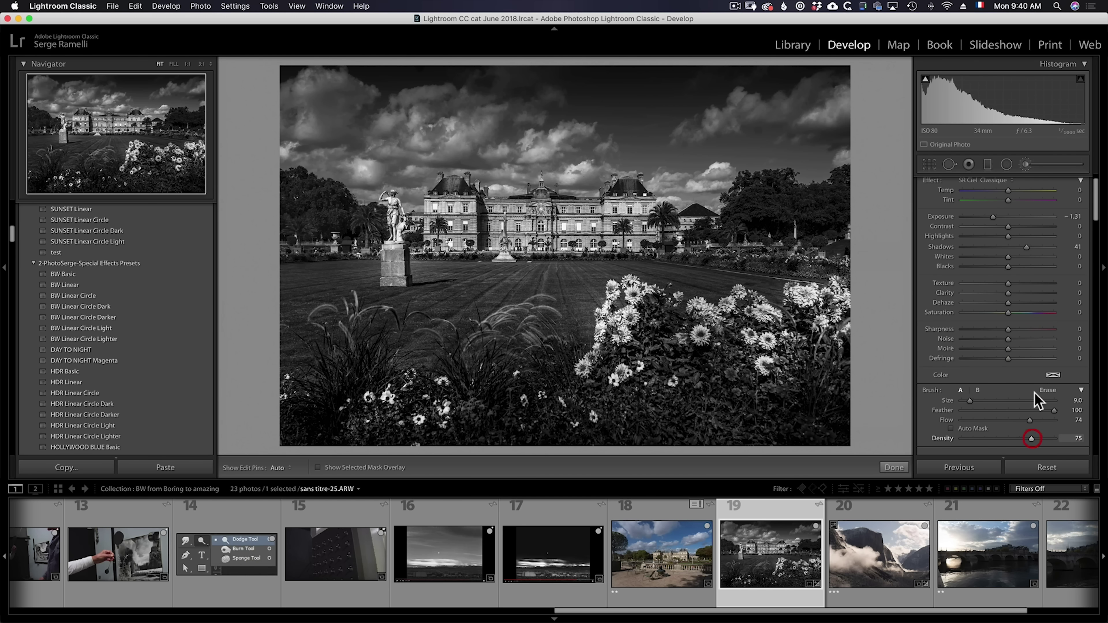
{"action": "scroll", "coordinate": [949, 201], "scroll_direction": "up", "scroll_amount": 1}
{"action": "double_click", "coordinate": [933, 202]}
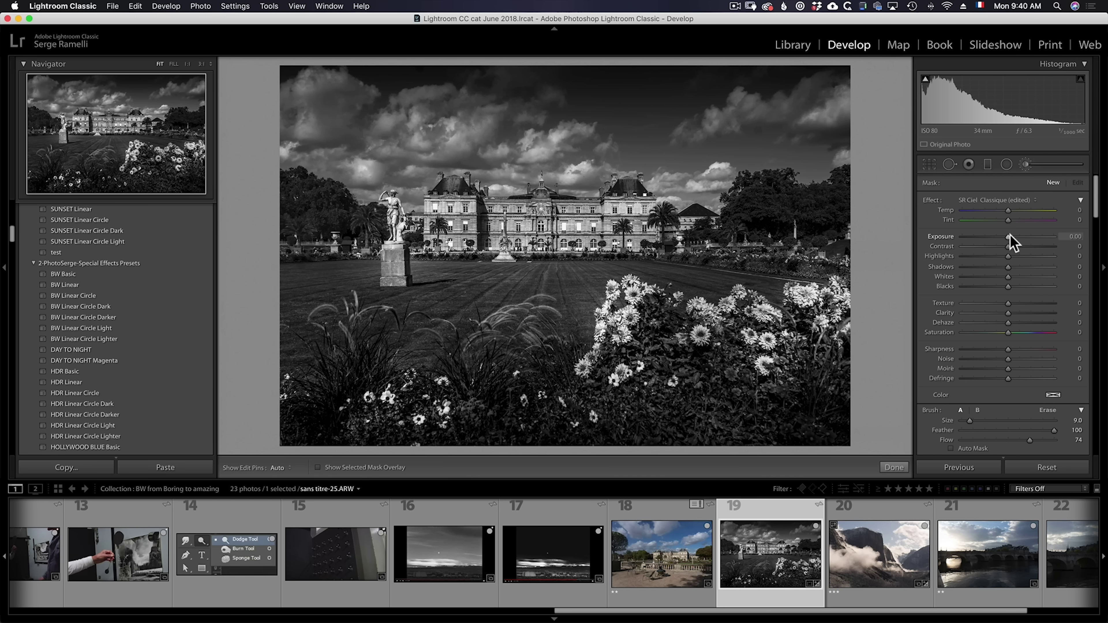
{"action": "left_click_drag", "start_coordinate": [1013, 240], "coordinate": [1014, 240]}
- Brush light over the large flower bush in the foreground with a size 9.0 brush, and try different Exposure strengths around 0.44
{"action": "scroll", "coordinate": [571, 290], "scroll_direction": "up", "scroll_amount": 3}
{"action": "mouse_move", "coordinate": [689, 327]}
{"action": "left_mouse_down"}
{"action": "mouse_move", "coordinate": [743, 339]}
{"action": "mouse_move", "coordinate": [780, 310]}
{"action": "mouse_move", "coordinate": [805, 316]}
{"action": "mouse_move", "coordinate": [840, 300]}
{"action": "left_mouse_up"}
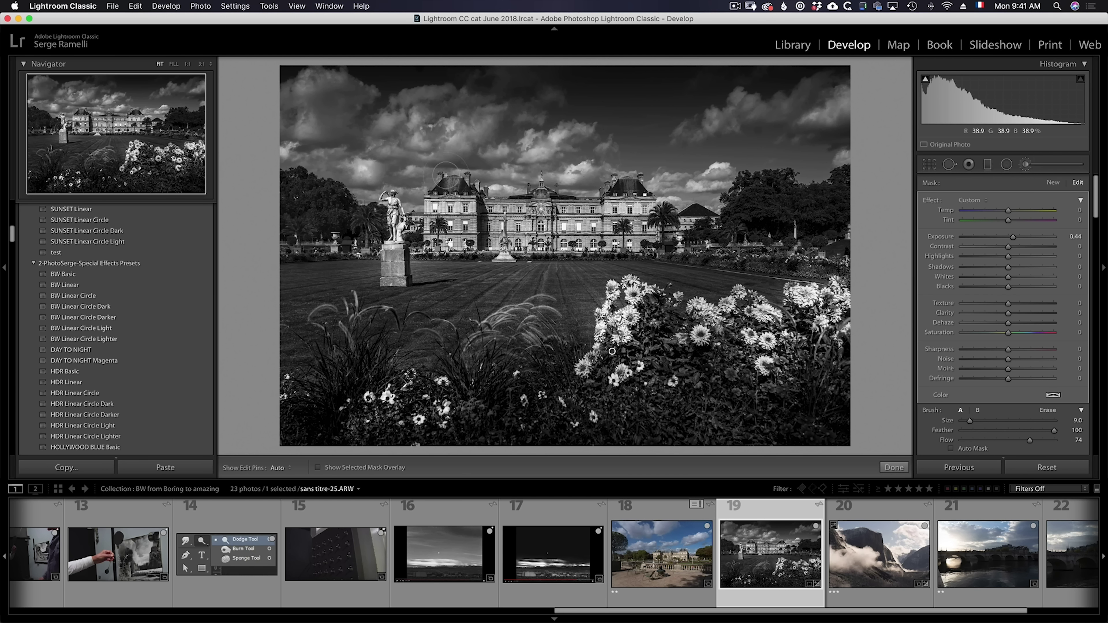
{"action": "left_click", "coordinate": [1012, 236]}
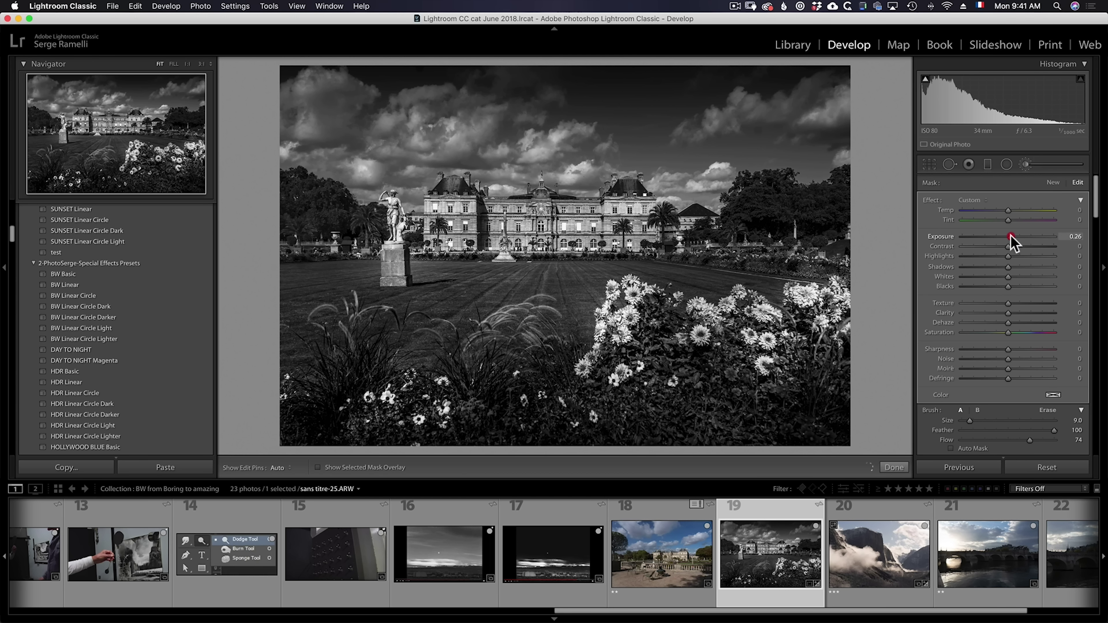
{"action": "left_click_drag", "start_coordinate": [1011, 236], "coordinate": [1013, 236]}
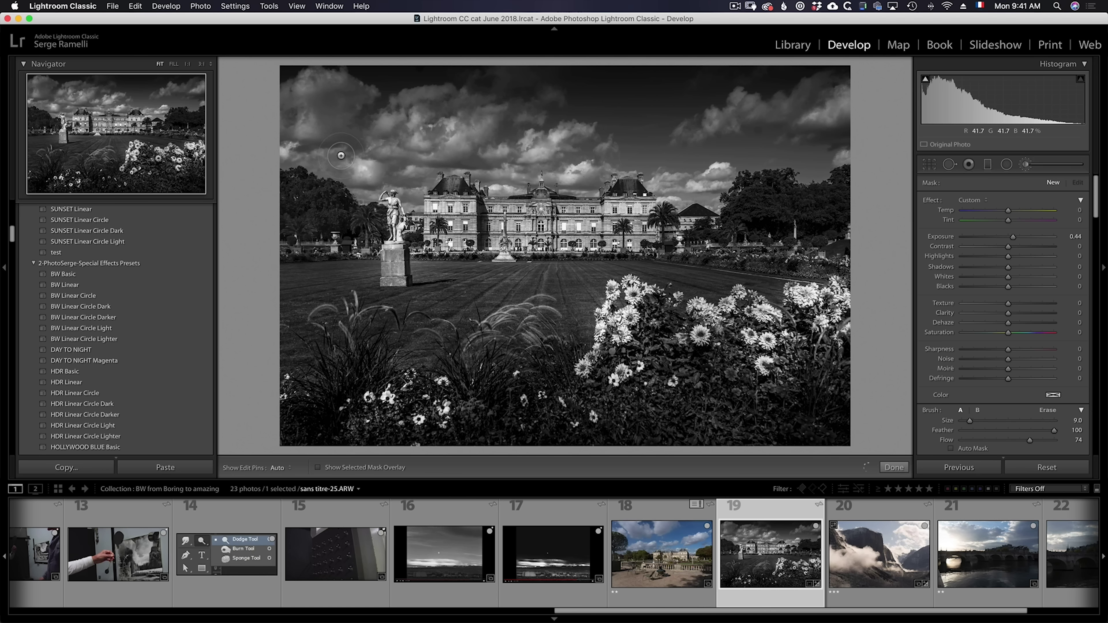
- Brighten the clouds above the palace with a size 7.0 Adjustment Brush at Exposure 0.44 and finish brushing
{"action": "mouse_move", "coordinate": [368, 174]}
{"action": "left_mouse_down"}
{"action": "mouse_move", "coordinate": [391, 139]}
{"action": "mouse_move", "coordinate": [490, 96]}
{"action": "mouse_move", "coordinate": [543, 101]}
{"action": "left_mouse_up"}
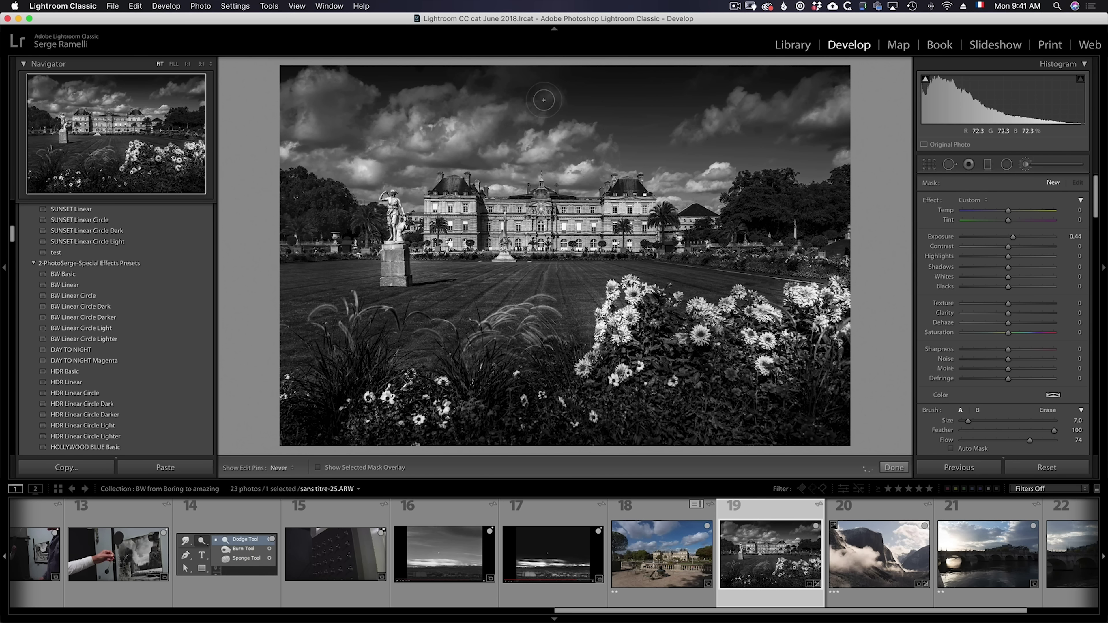
{"action": "left_click_drag", "start_coordinate": [578, 139], "coordinate": [663, 127]}
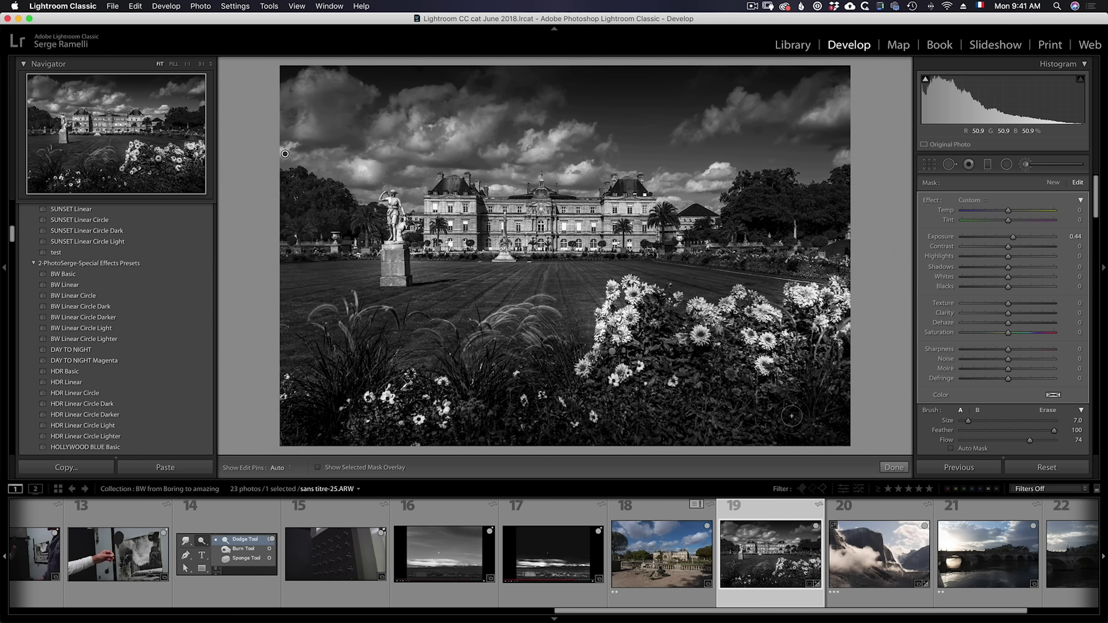
{"action": "left_click", "coordinate": [894, 467]}
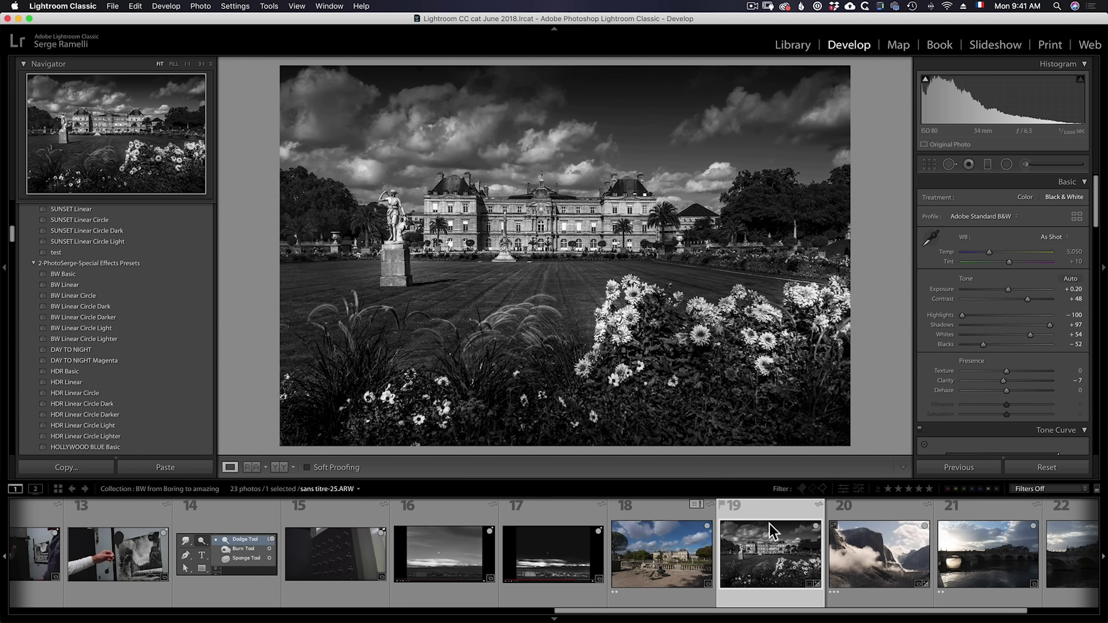
- Compare the original color garden photo with its black and white edit, switching between before and after
{"action": "left_click", "coordinate": [780, 519]}
{"action": "key", "text": "backslash"}
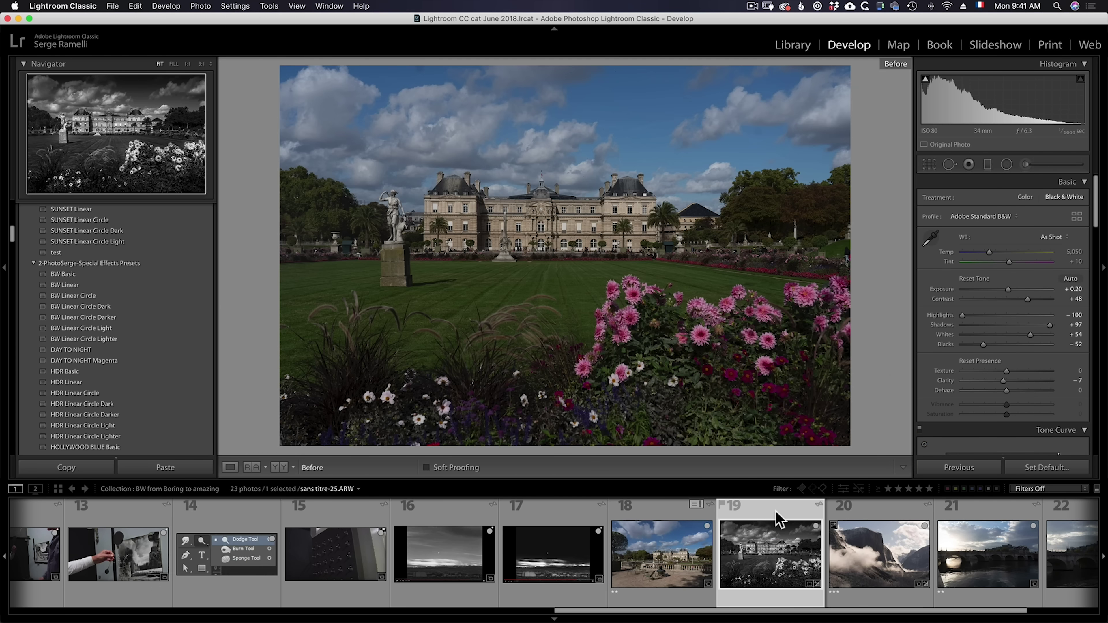
{"action": "key", "text": "backslash"}
{"action": "key", "text": "backslash"}
{"action": "key", "text": "backslash"}
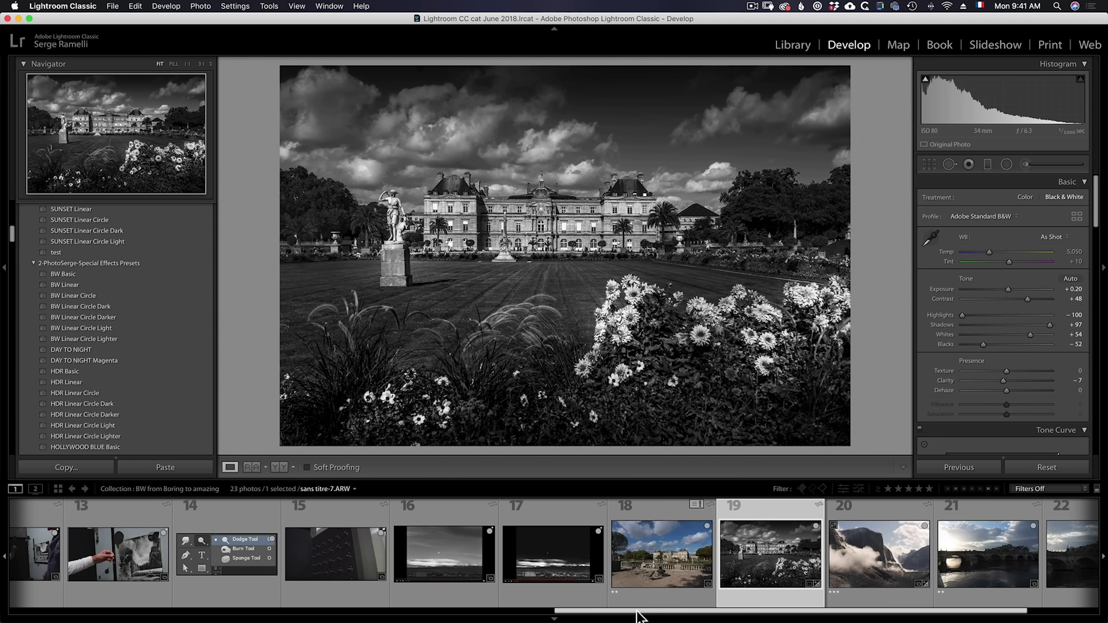
- Preview the BW Linear Circle presets on the misty mountain valley photo untitled-307.dng and apply BW Linear Circle Darker
{"action": "left_click_drag", "start_coordinate": [738, 613], "coordinate": [860, 614]}
{"action": "left_click", "coordinate": [712, 531]}
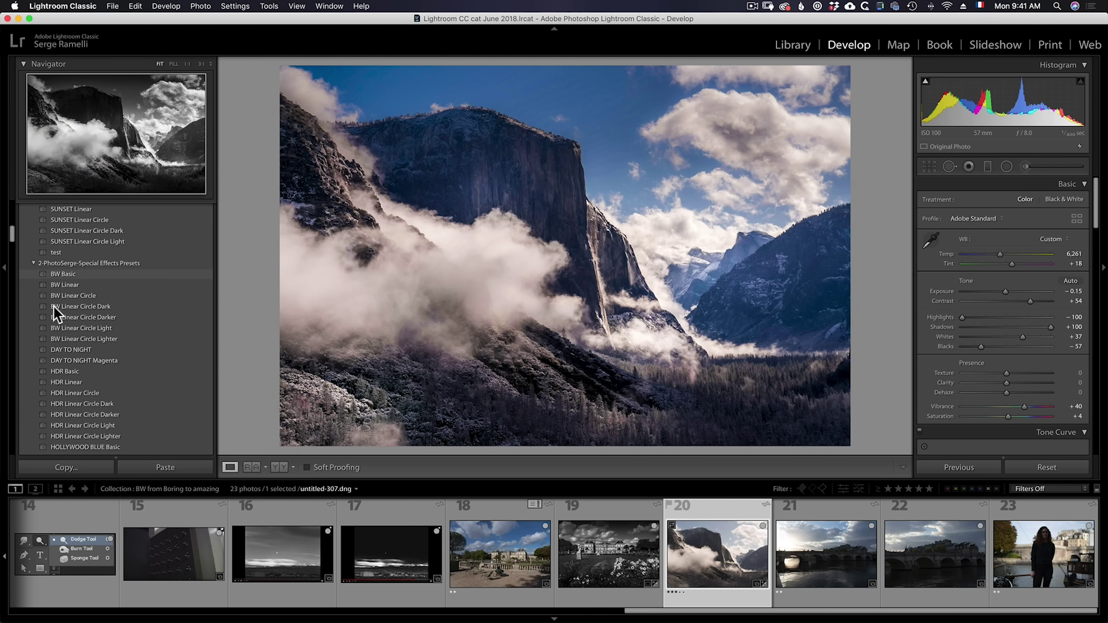
{"action": "left_click", "coordinate": [77, 306]}
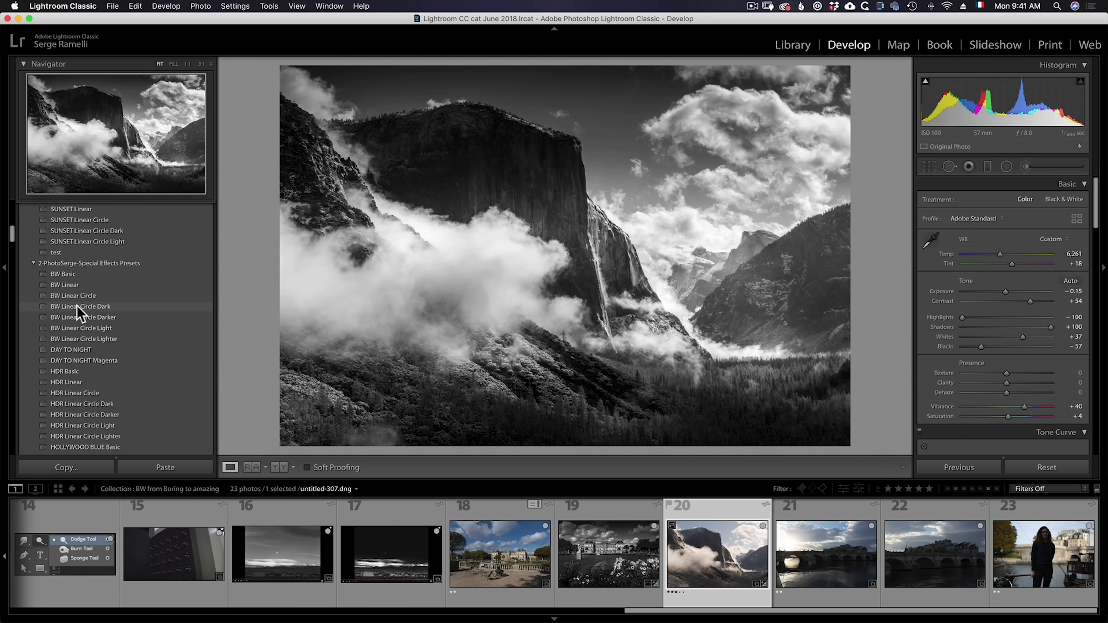
{"action": "left_click", "coordinate": [85, 317]}
{"action": "left_click", "coordinate": [88, 328]}
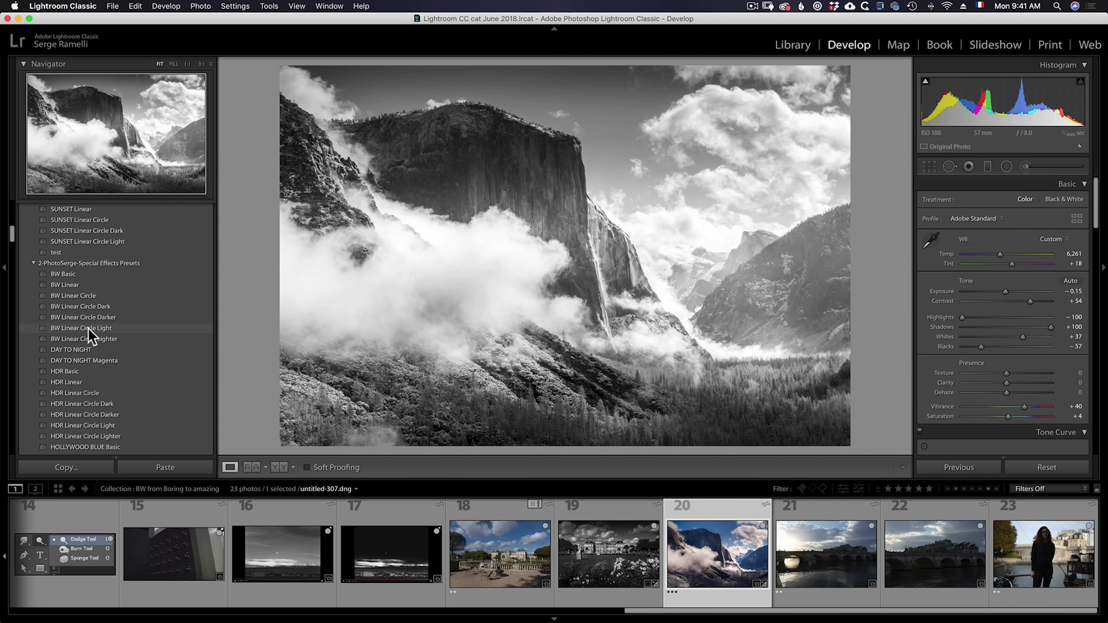
{"action": "left_click", "coordinate": [92, 315]}
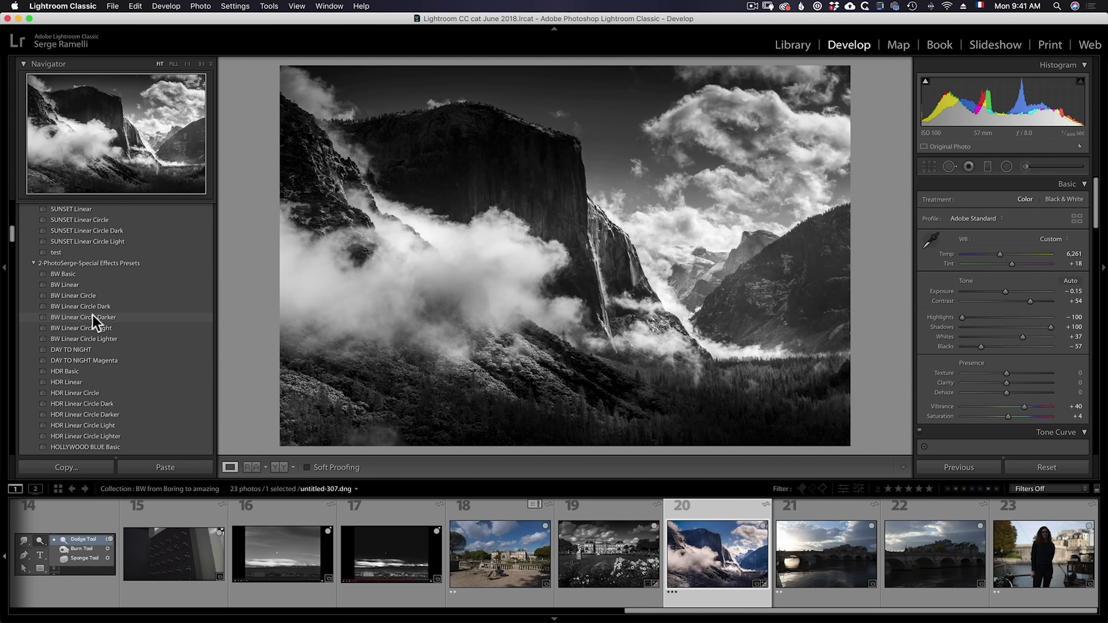
{"action": "left_click", "coordinate": [94, 317]}
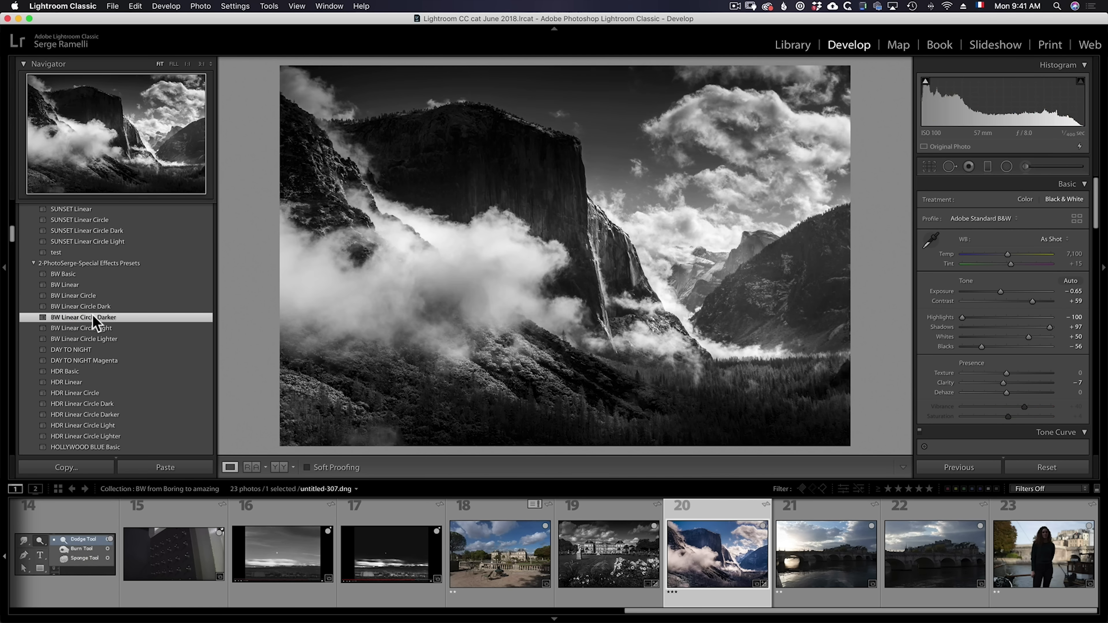
- Shift the upper graduated filter slightly down over the cliff, limit it with a Luminance range mask of 36/100, and select the foreground gradient
{"action": "left_click", "coordinate": [987, 166]}
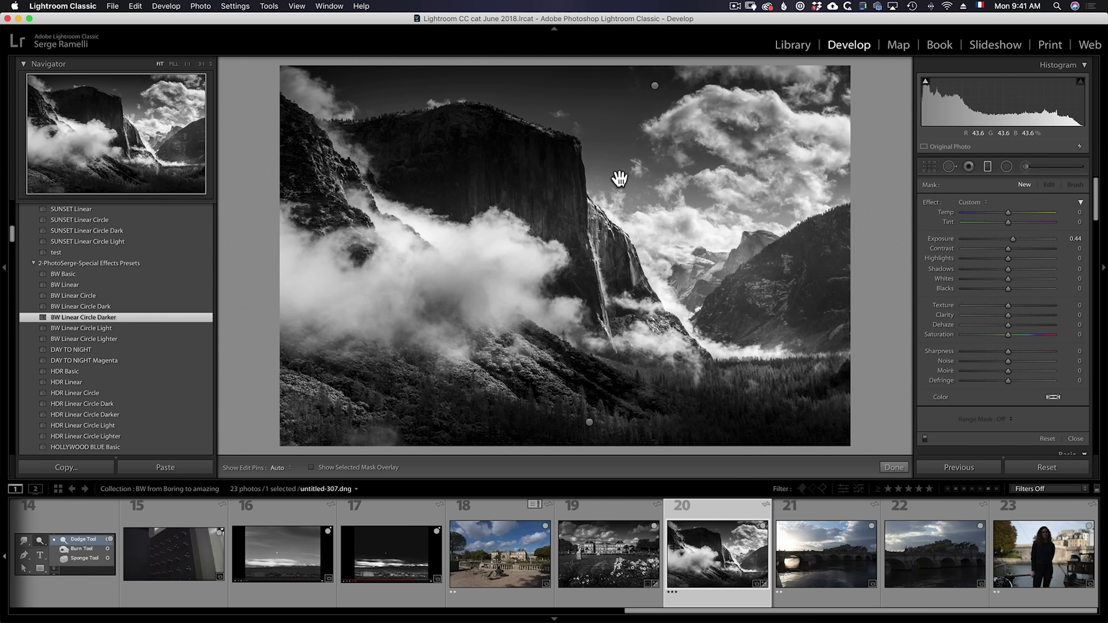
{"action": "left_click_drag", "start_coordinate": [619, 179], "coordinate": [616, 193]}
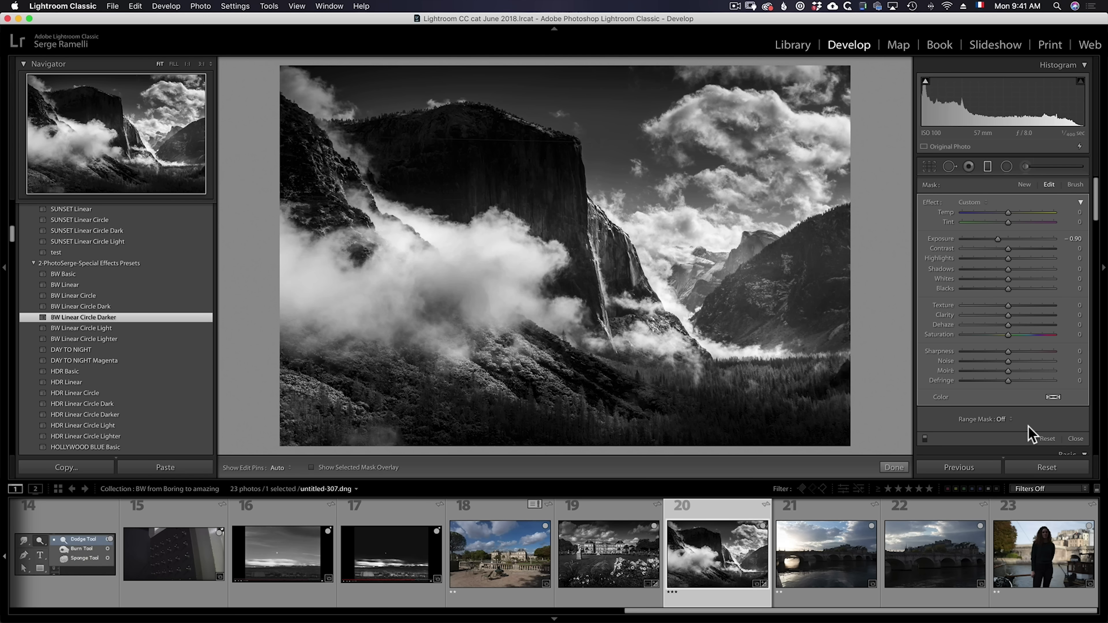
{"action": "left_click", "coordinate": [1010, 420]}
{"action": "left_click", "coordinate": [1010, 438]}
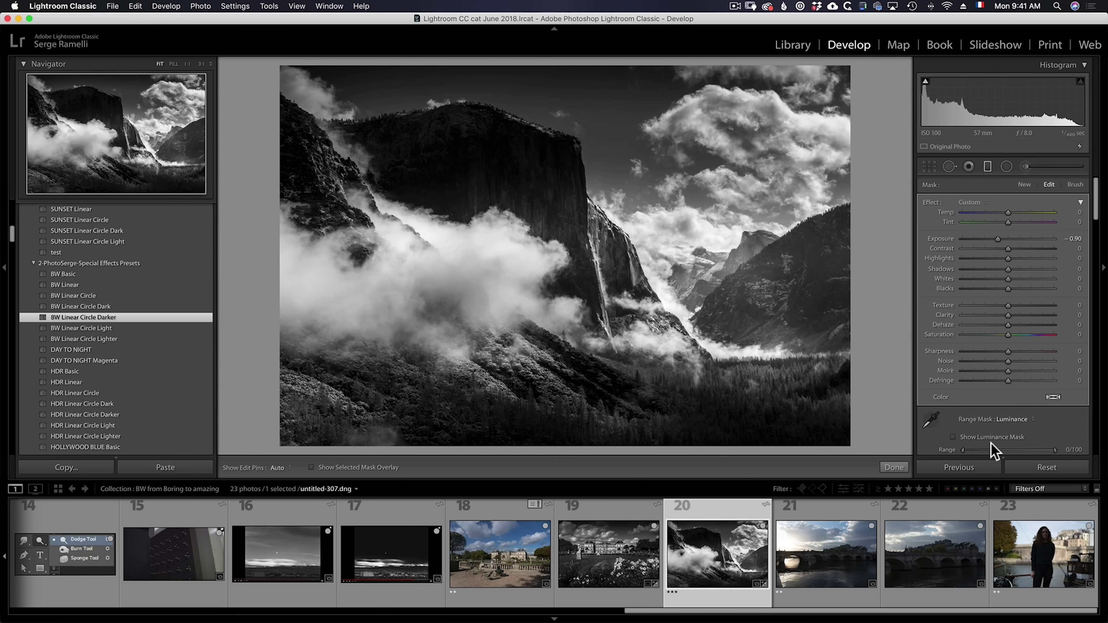
{"action": "left_click_drag", "start_coordinate": [995, 449], "coordinate": [997, 450]}
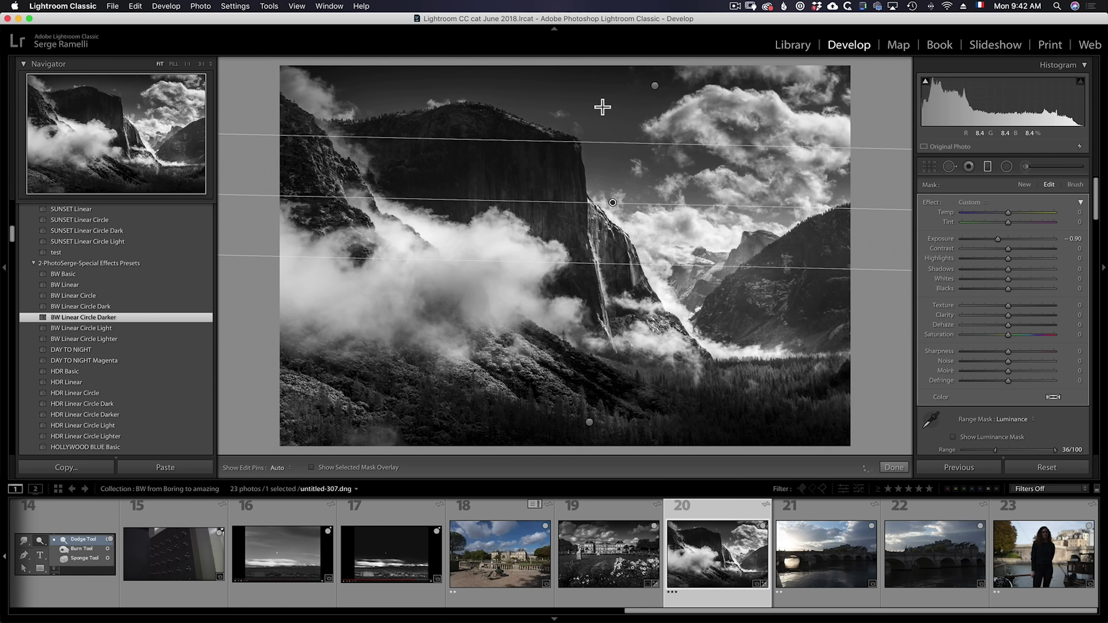
{"action": "mouse_move", "coordinate": [591, 427]}
{"action": "left_mouse_down"}
{"action": "mouse_move", "coordinate": [591, 404]}
{"action": "mouse_move", "coordinate": [589, 420]}
{"action": "left_mouse_up"}
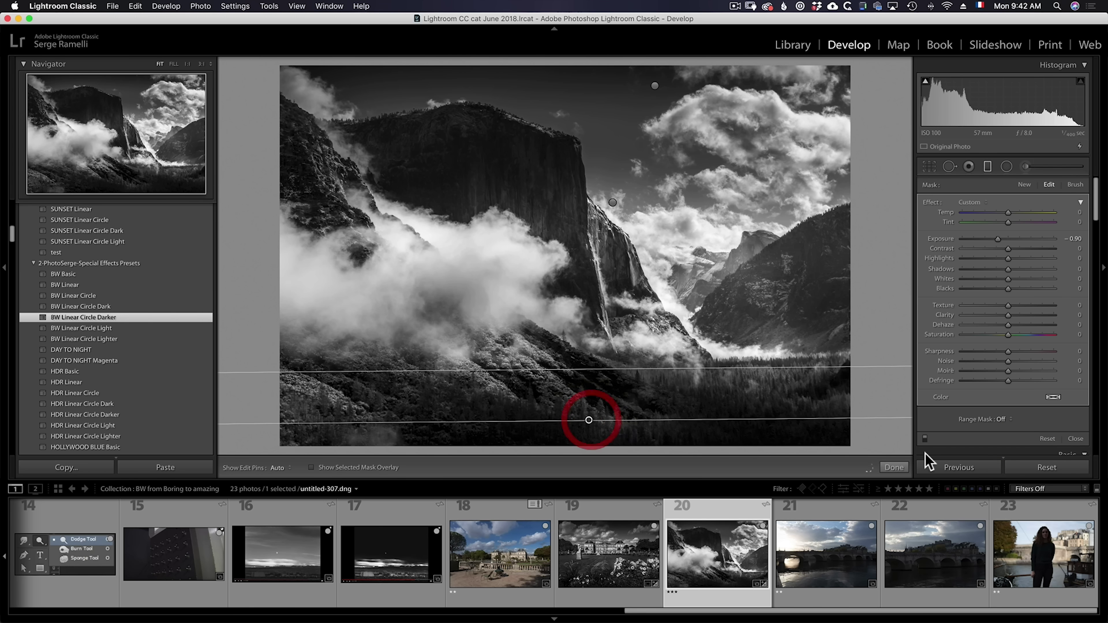
{"action": "left_click", "coordinate": [895, 466]}
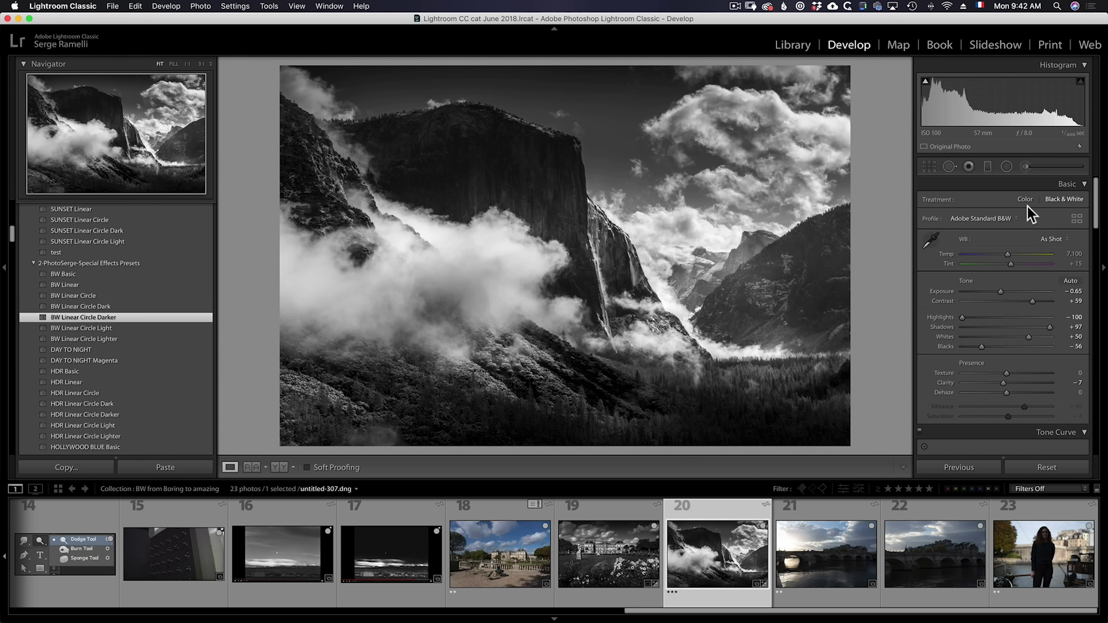
- Reposition the preset's radial filters to brighten the valley forest, the mist by the cliff and the lower foreground slope, and finish
{"action": "left_click", "coordinate": [1007, 168]}
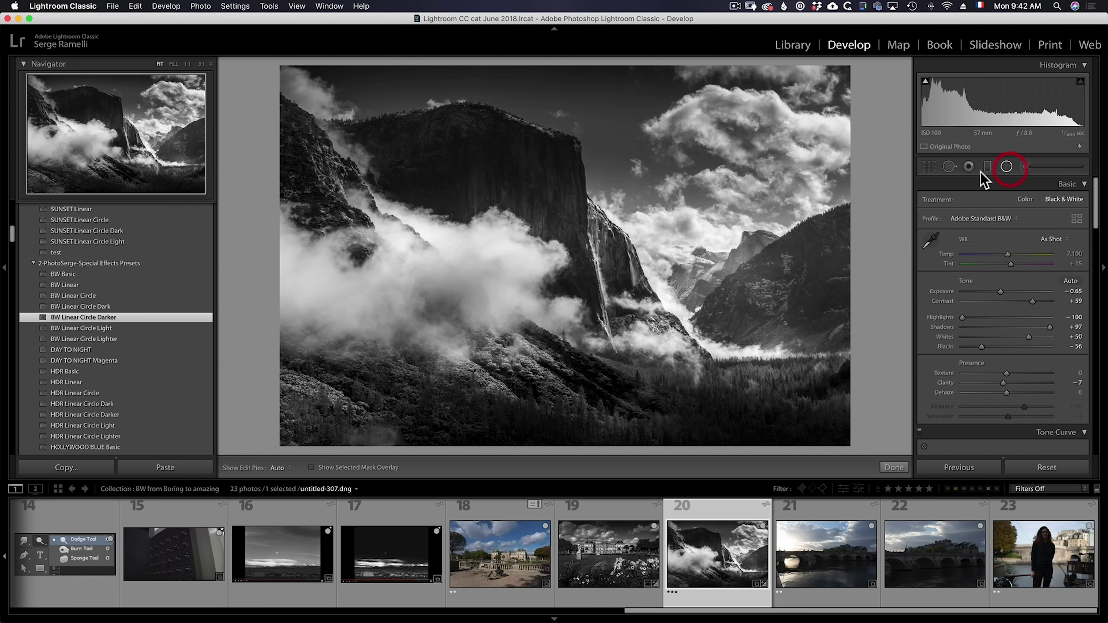
{"action": "left_click_drag", "start_coordinate": [398, 254], "coordinate": [643, 381]}
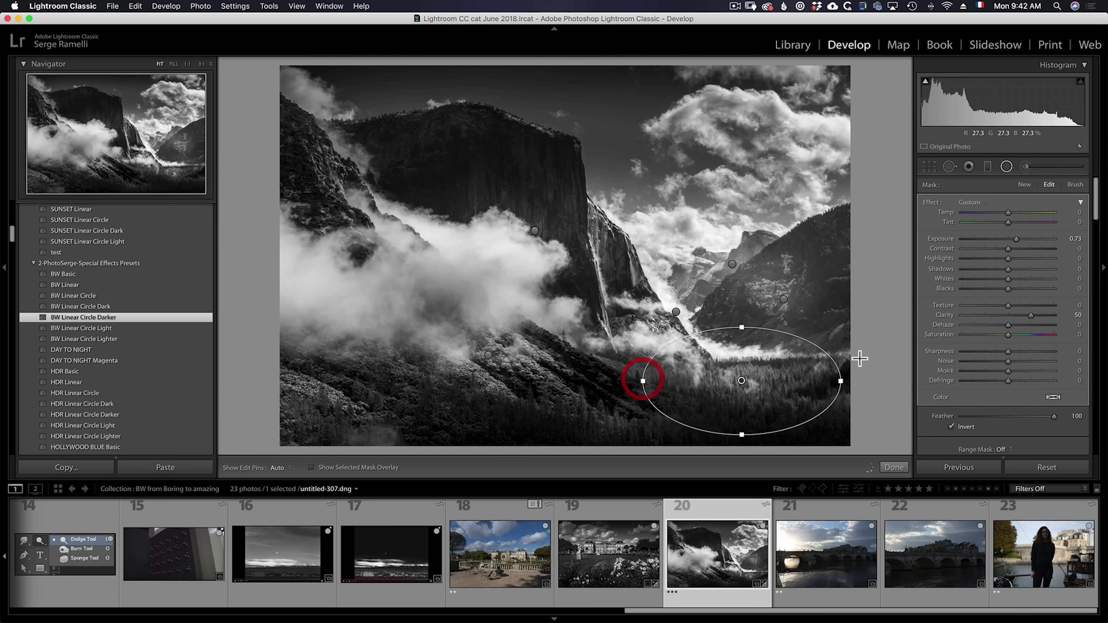
{"action": "left_click", "coordinate": [677, 312]}
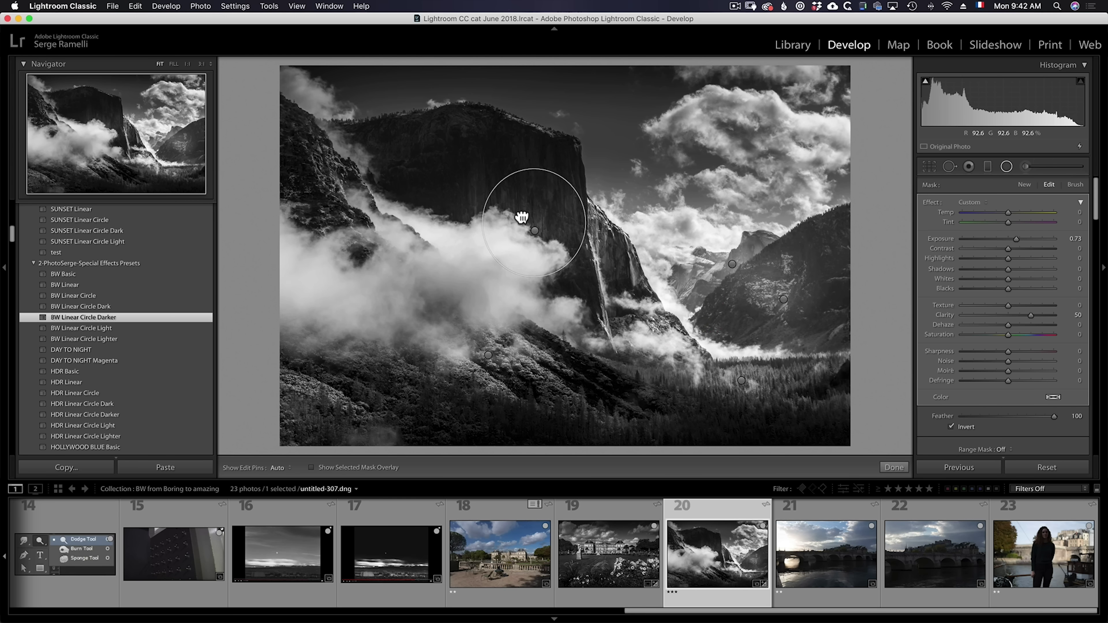
{"action": "left_click_drag", "start_coordinate": [527, 197], "coordinate": [573, 197]}
{"action": "left_click_drag", "start_coordinate": [478, 190], "coordinate": [405, 238]}
{"action": "left_click_drag", "start_coordinate": [536, 230], "coordinate": [304, 387]}
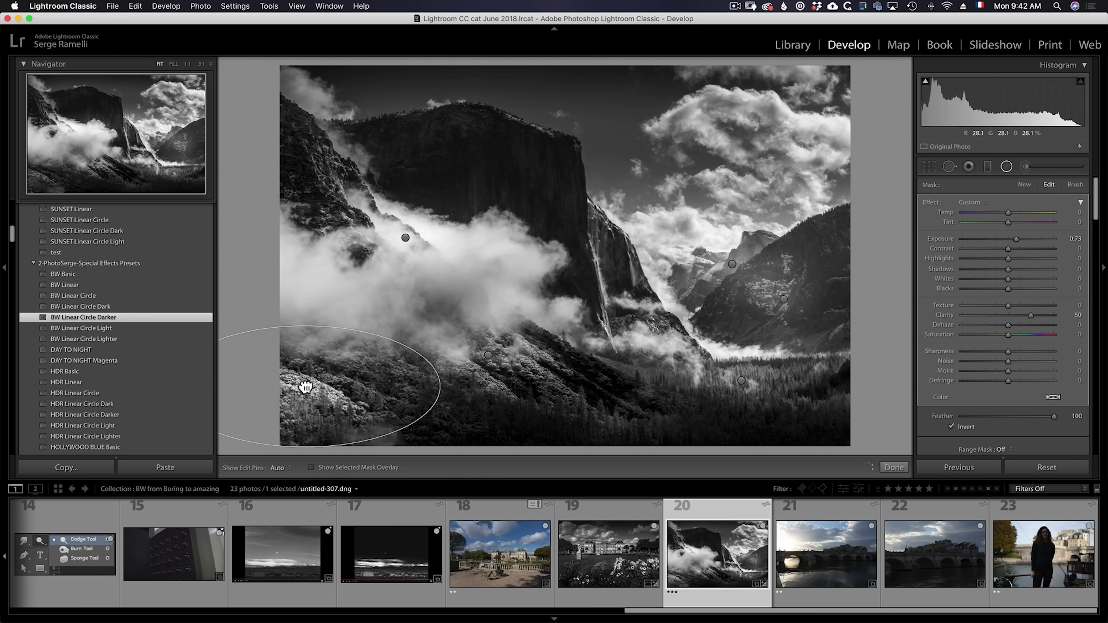
{"action": "left_click", "coordinate": [894, 467]}
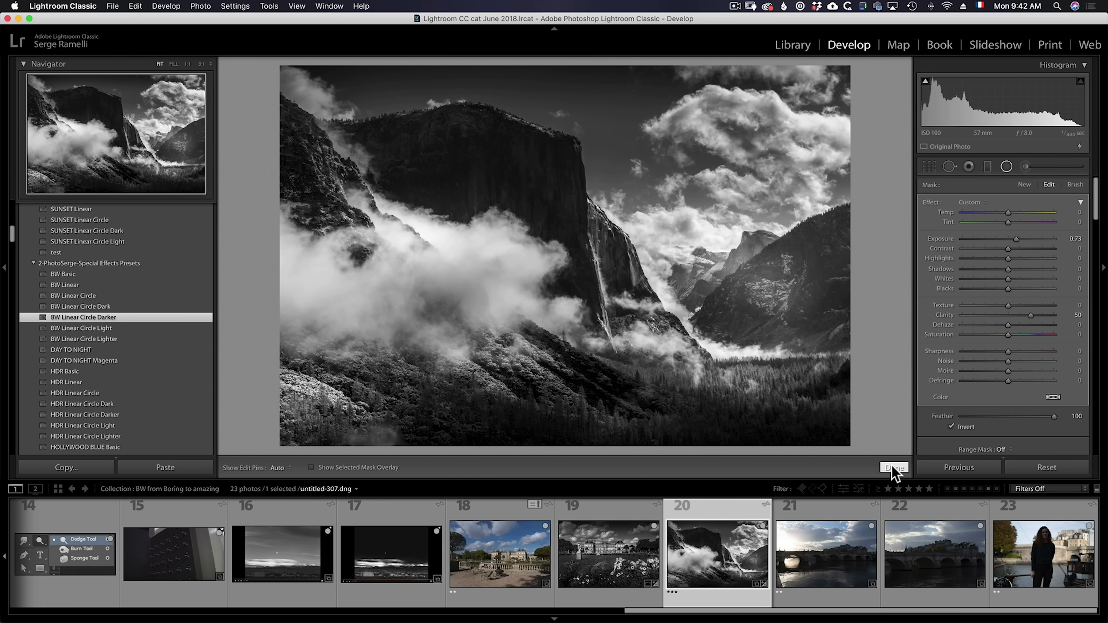
- Compare the original color valley photo with its black and white edit, switching between before and after
{"action": "key", "text": "alt"}
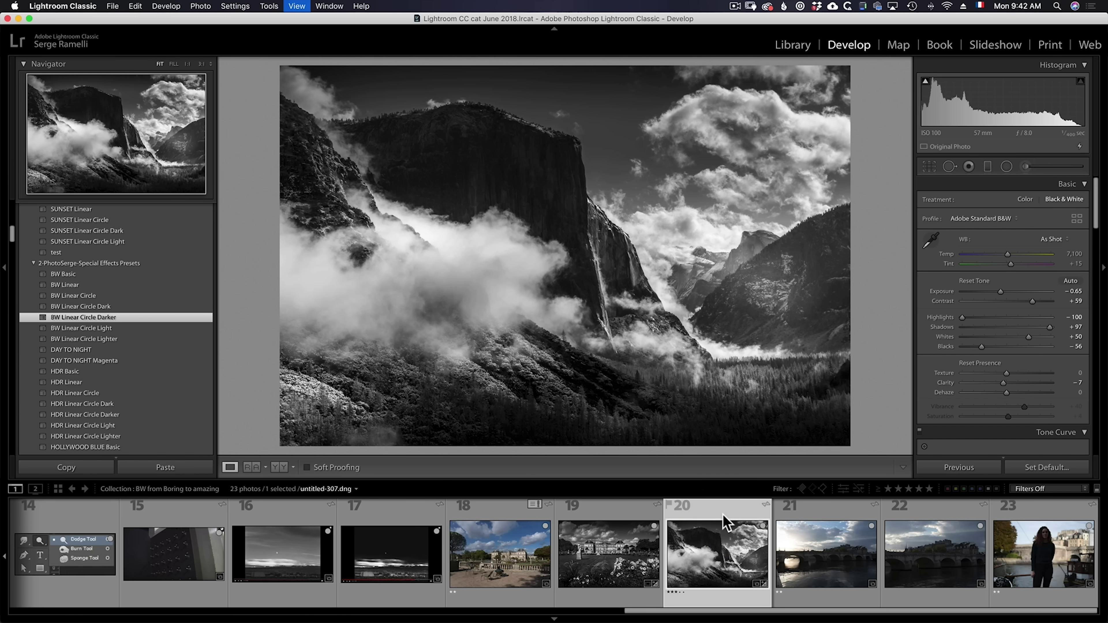
{"action": "key", "text": "backslash"}
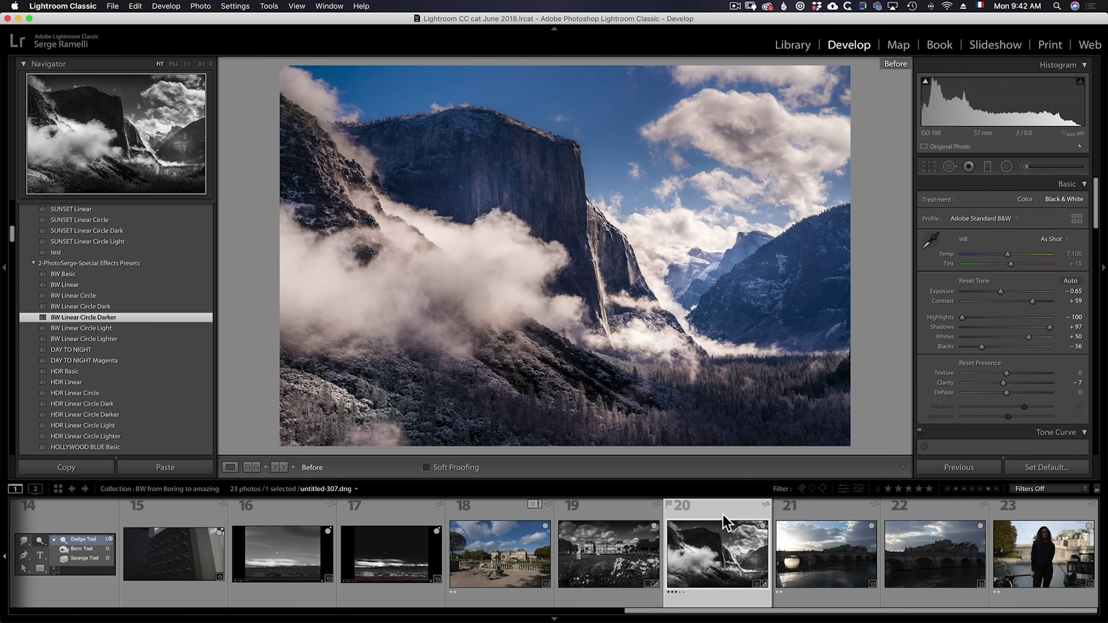
{"action": "key", "text": "backslash"}
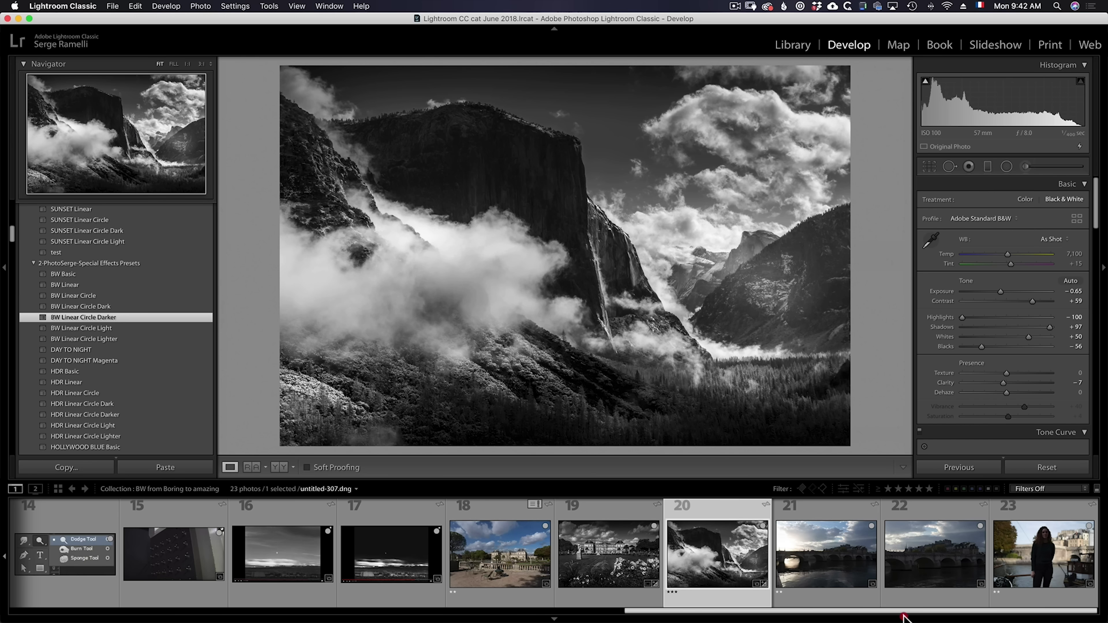
- Apply BW Linear Circle Dark to bridge photo sans titre-44.arw, check black and white clipping, and set Highlights to −77 and Exposure to −0.30
{"action": "left_click", "coordinate": [846, 516]}
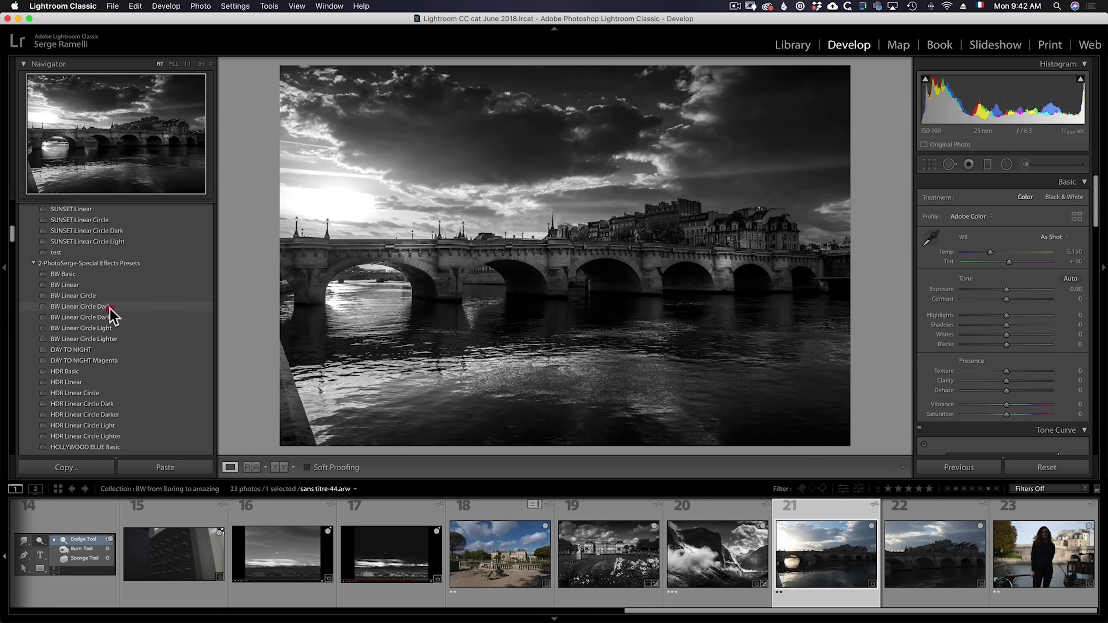
{"action": "left_click", "coordinate": [109, 306]}
{"action": "left_click", "coordinate": [982, 344], "text": "alt"}
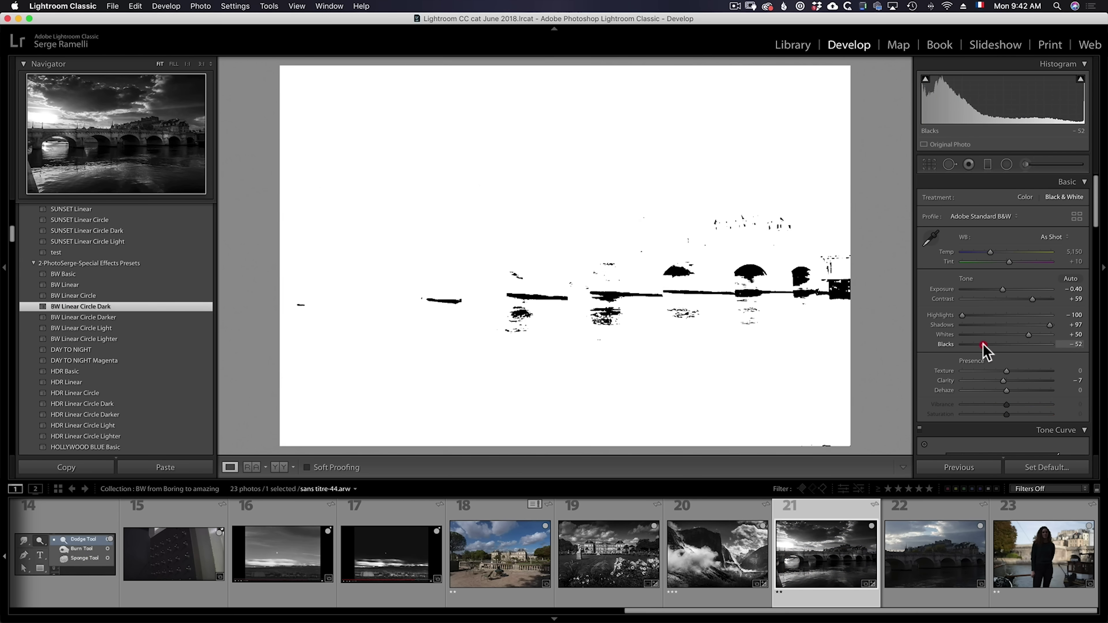
{"action": "left_click", "coordinate": [1028, 334], "text": "alt"}
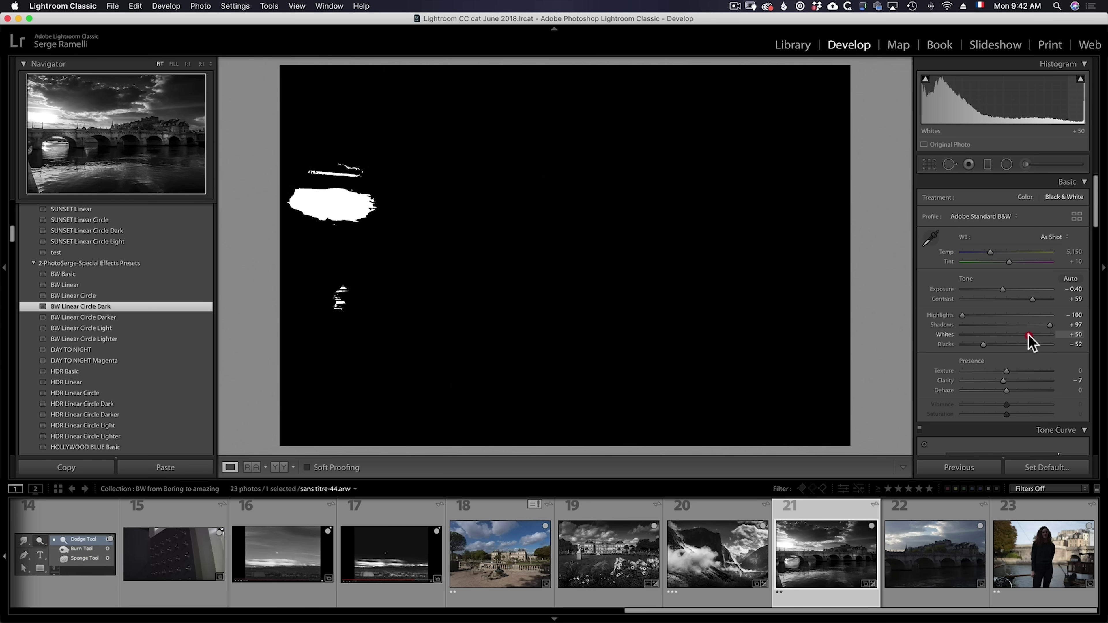
{"action": "left_click_drag", "start_coordinate": [978, 316], "coordinate": [1004, 290]}
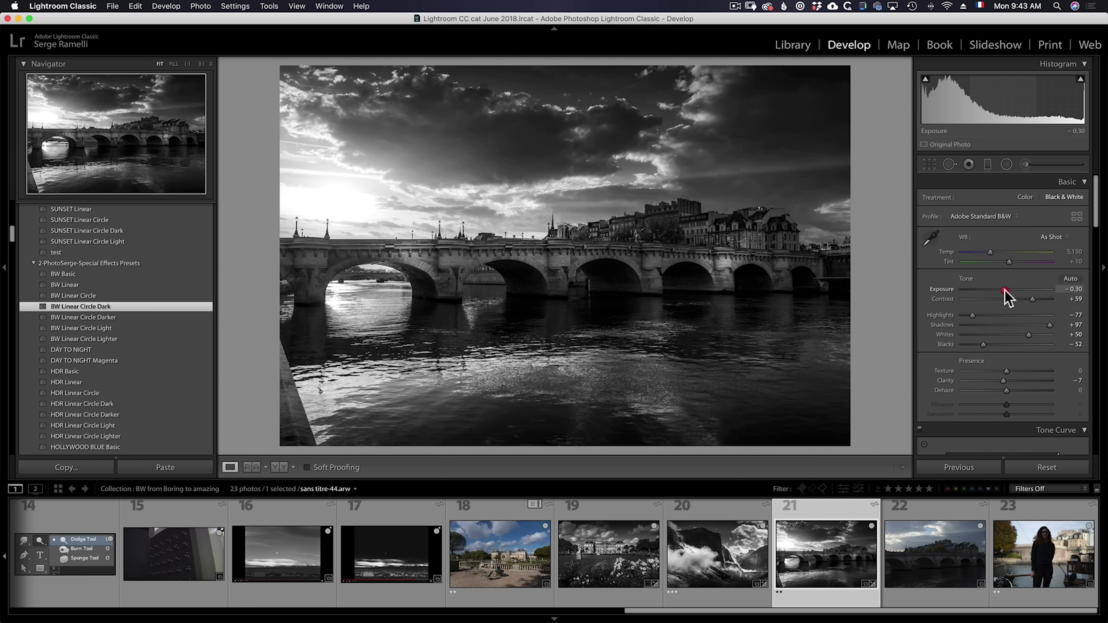
- Move two of the preset's radial filters onto the buildings behind the bridge and onto its far arches
{"action": "left_click", "coordinate": [1006, 164]}
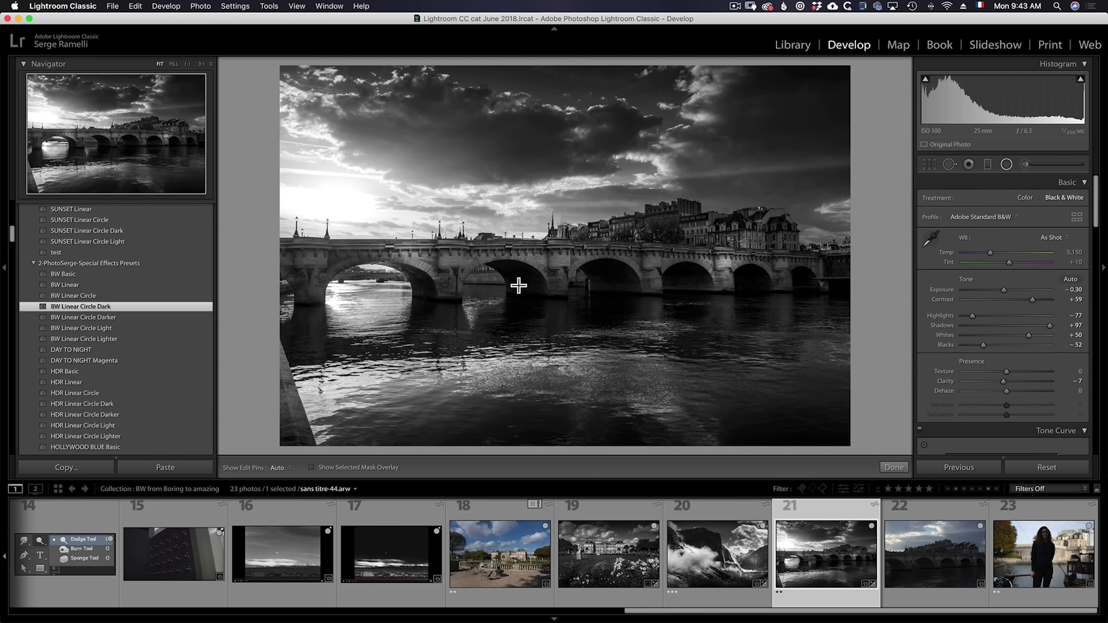
{"action": "left_click", "coordinate": [406, 247]}
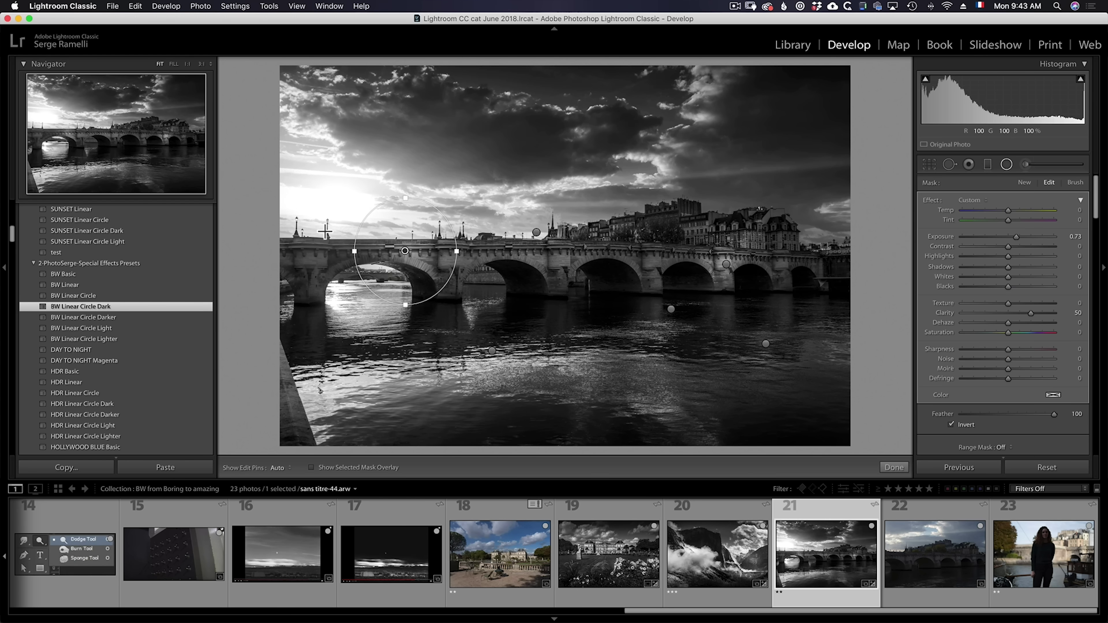
{"action": "left_click_drag", "start_coordinate": [394, 251], "coordinate": [656, 239]}
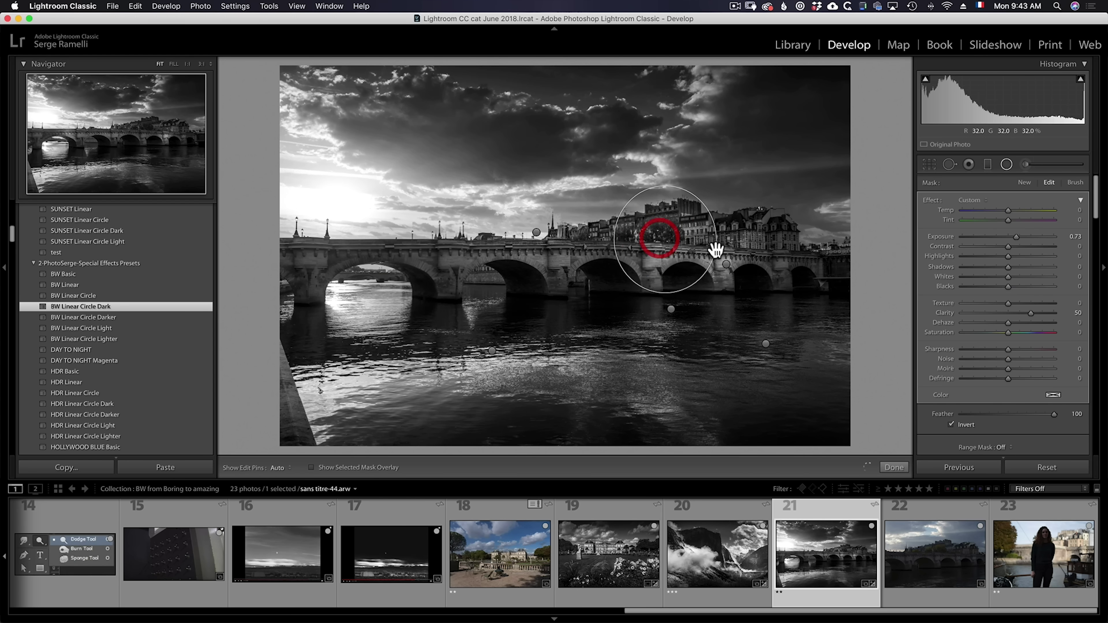
{"action": "left_click_drag", "start_coordinate": [726, 262], "coordinate": [774, 262]}
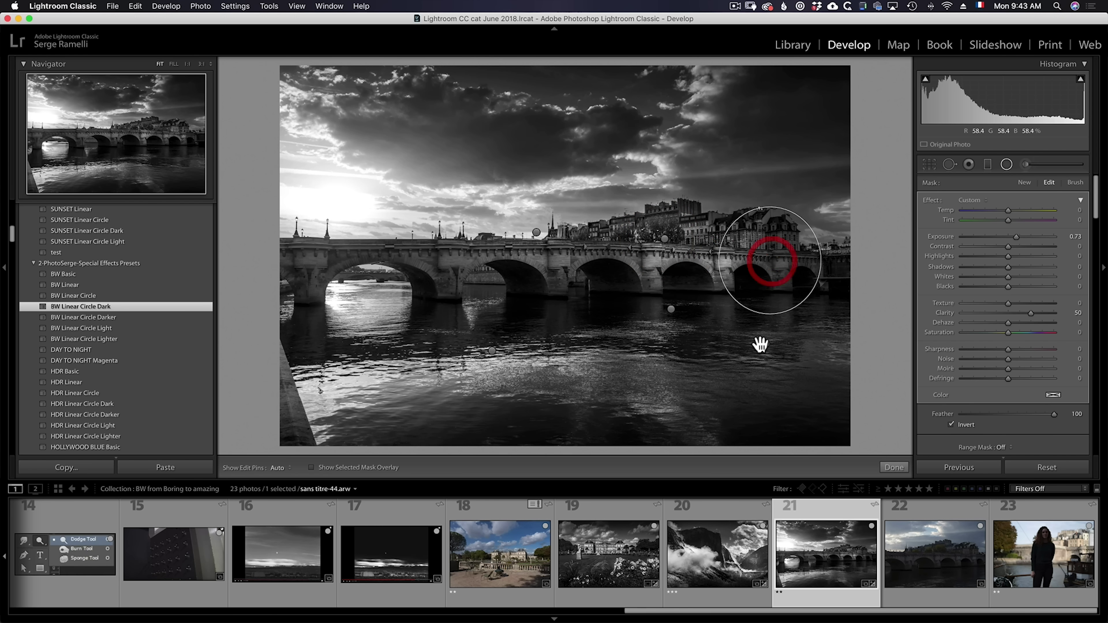
- Shift the remaining radial filters onto the sparkling reflections in the river below the bridge and finish the radial edits
{"action": "left_click", "coordinate": [765, 344]}
{"action": "left_click_drag", "start_coordinate": [764, 348], "coordinate": [668, 389]}
{"action": "left_click", "coordinate": [673, 312]}
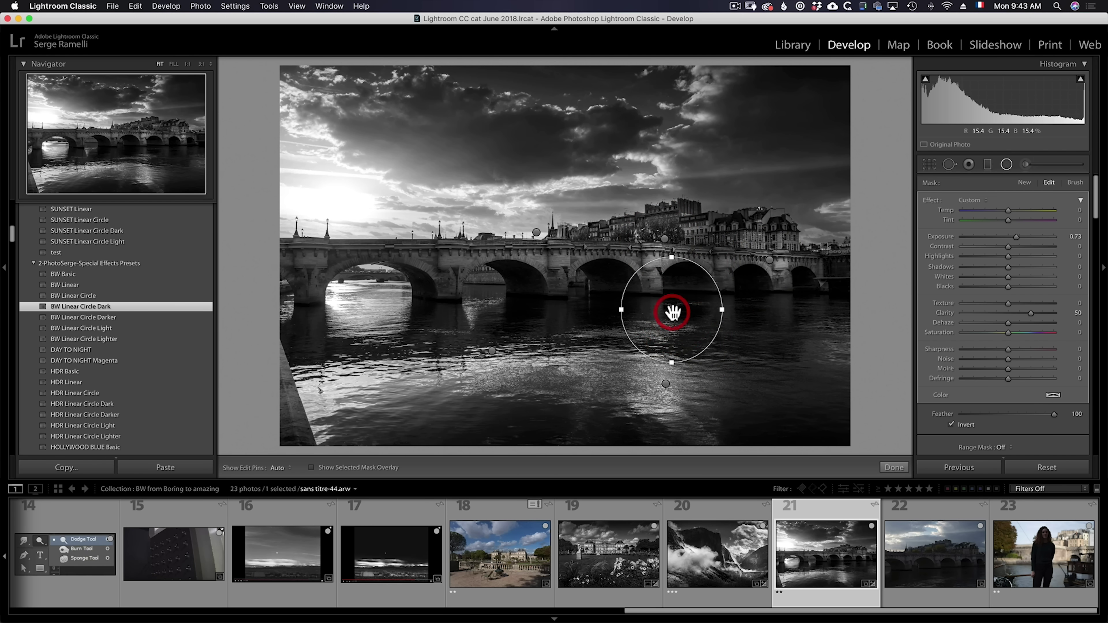
{"action": "left_click_drag", "start_coordinate": [582, 357], "coordinate": [571, 363]}
{"action": "left_click", "coordinate": [491, 350]}
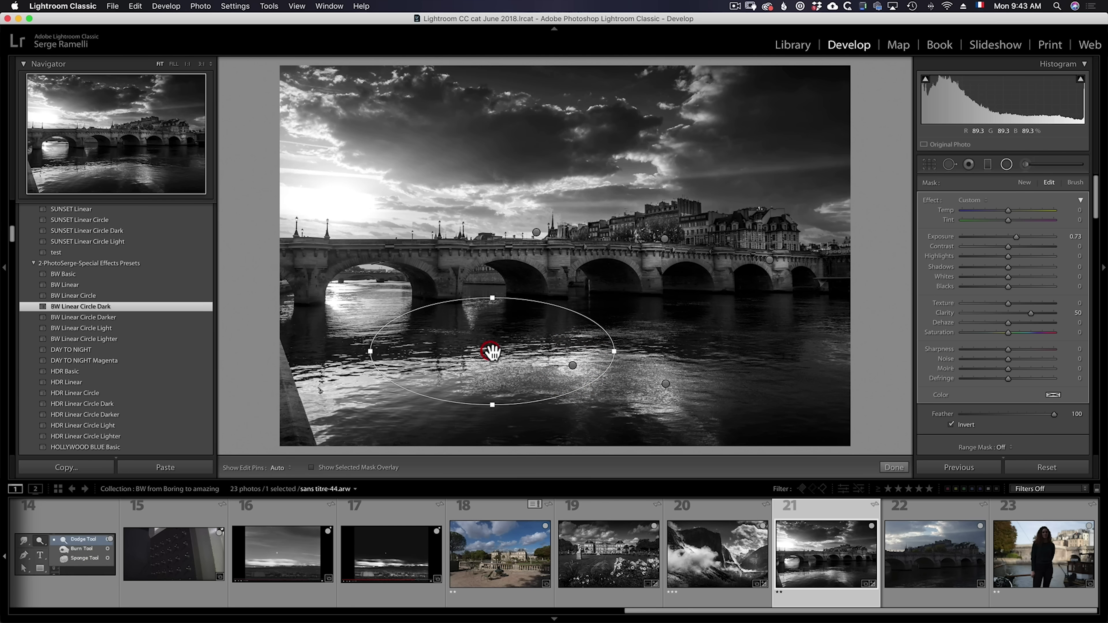
{"action": "left_click", "coordinate": [894, 468]}
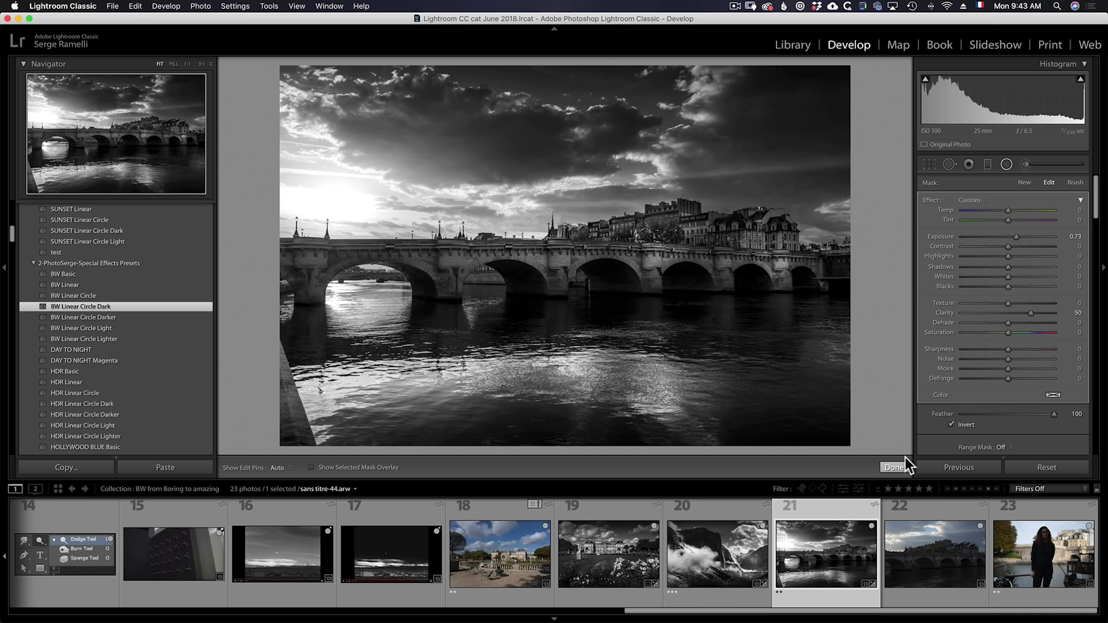
- Brush light onto the bridge arches with a size 11.0 Adjustment Brush at Exposure 0.44, reduce its Exposure slightly, and finish brushing
{"action": "left_click", "coordinate": [1026, 164]}
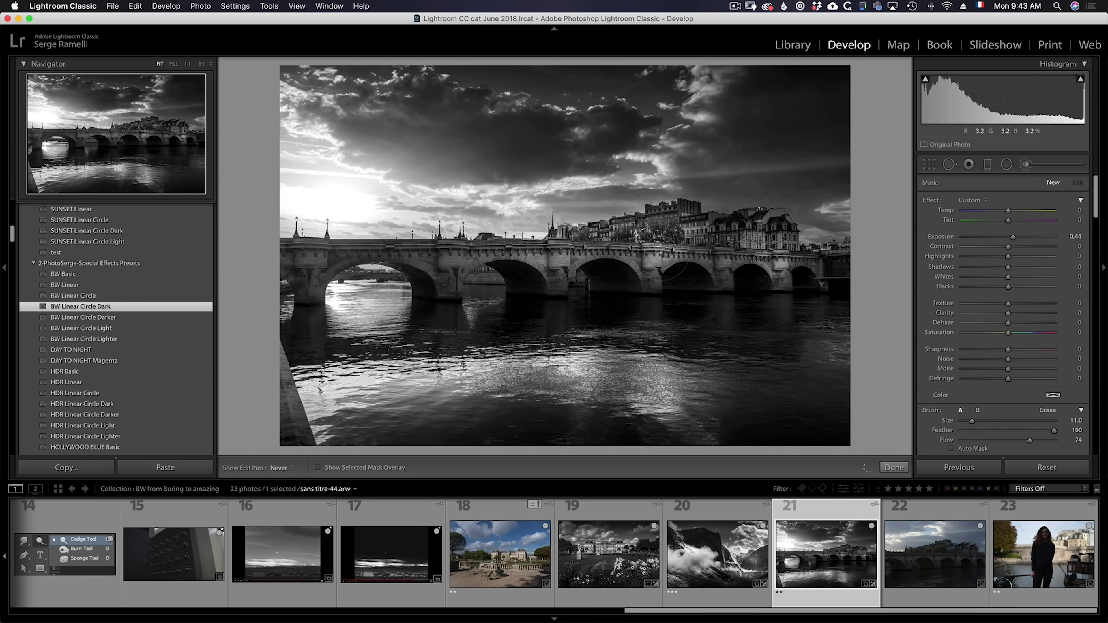
{"action": "left_click", "coordinate": [768, 262]}
{"action": "left_click_drag", "start_coordinate": [1012, 238], "coordinate": [1009, 238]}
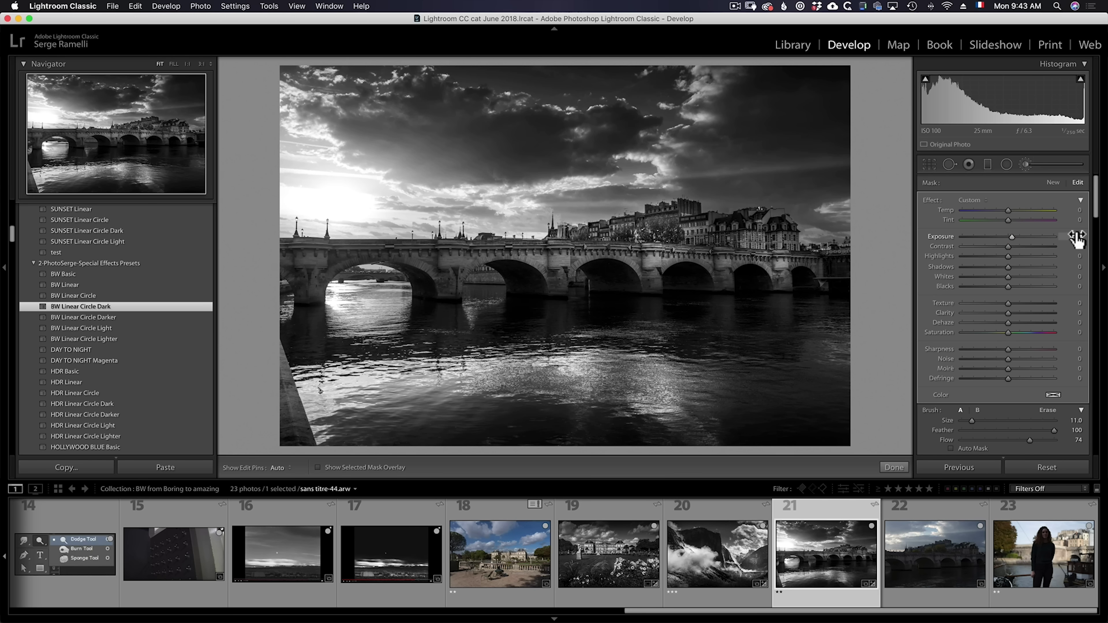
{"action": "left_click", "coordinate": [902, 468]}
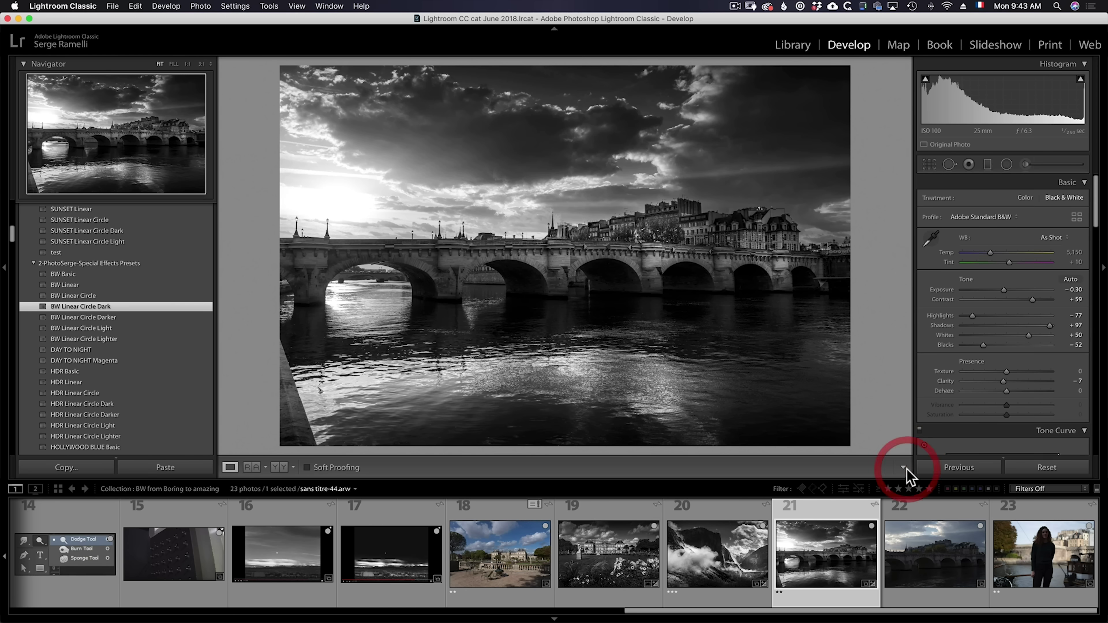
- Synchronize all develop settings from sans titre-44.arw to the second bridge photo, sans titre-45.arw
{"action": "left_click", "coordinate": [940, 552]}
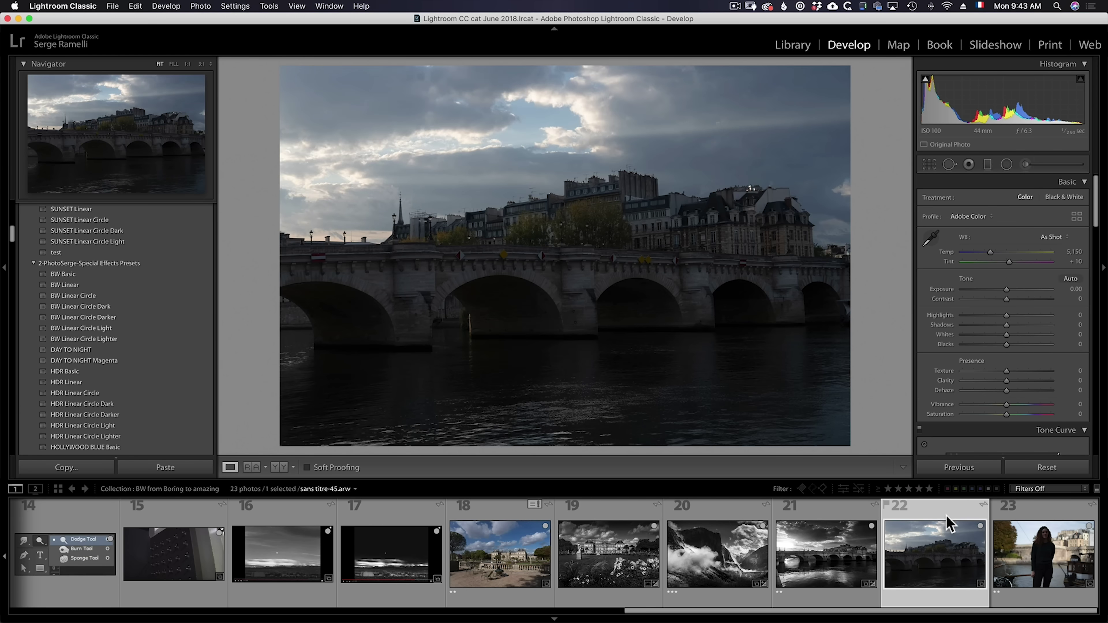
{"action": "left_click", "coordinate": [838, 517]}
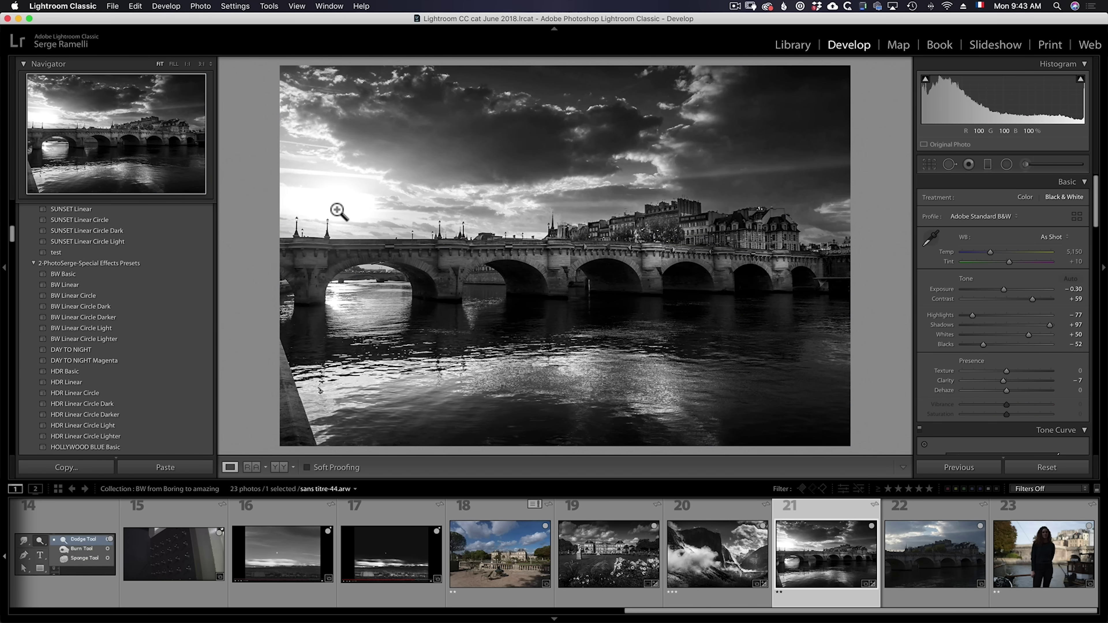
{"action": "left_click", "coordinate": [941, 520], "text": "super"}
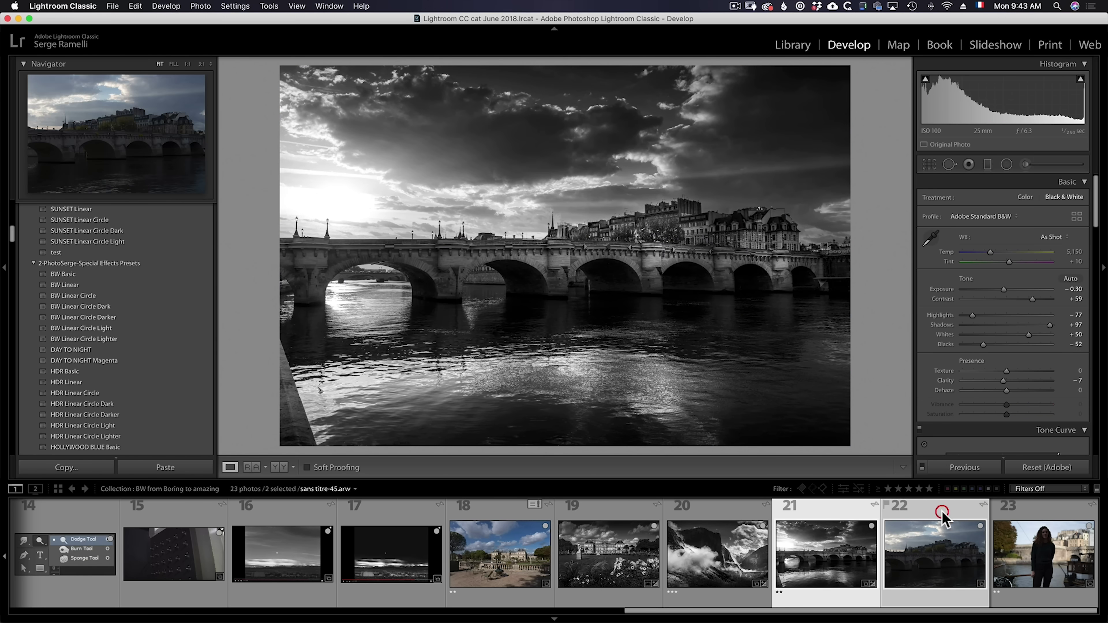
{"action": "left_click", "coordinate": [962, 468]}
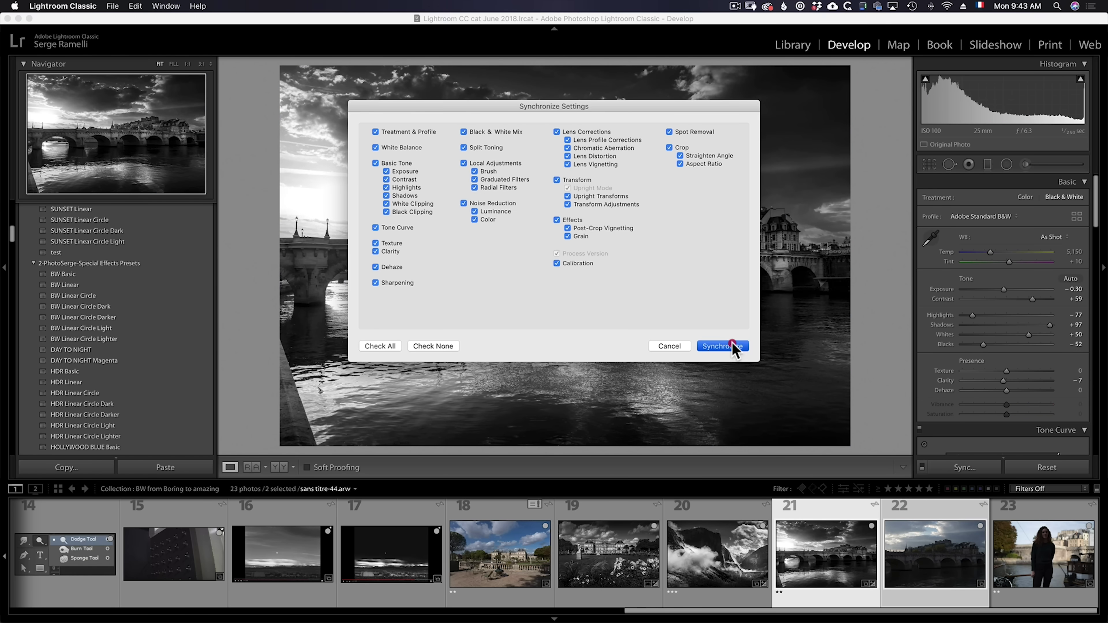
{"action": "left_click", "coordinate": [733, 346]}
- Open sans titre-45.arw, set its Blacks to −36 and Whites to +73, and fine-tune the Exposure
{"action": "left_click", "coordinate": [933, 515]}
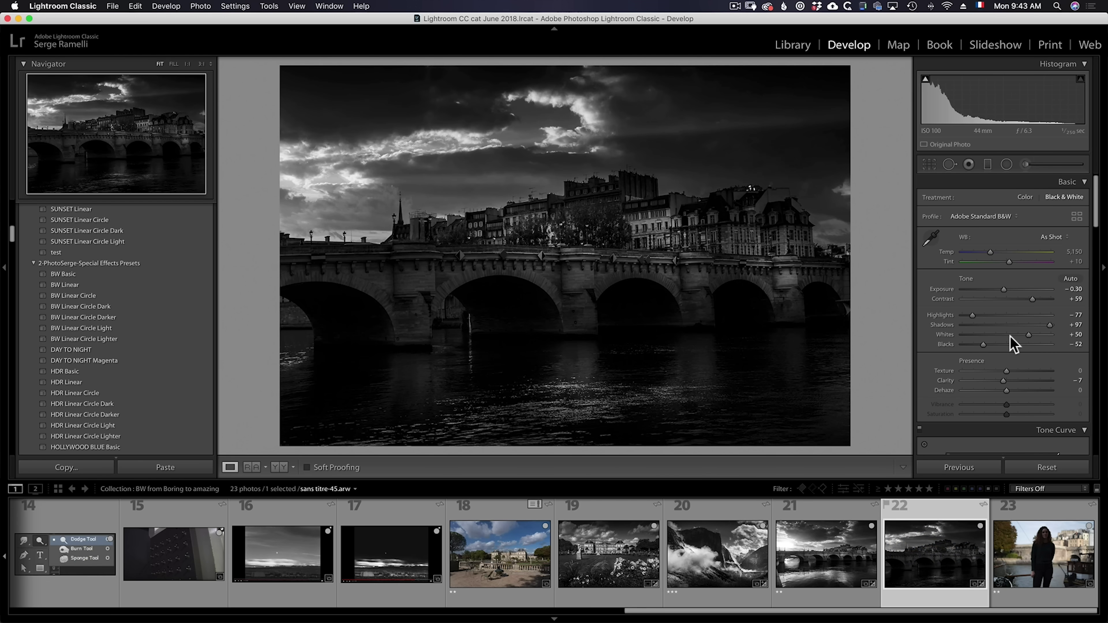
{"action": "left_click_drag", "start_coordinate": [982, 345], "coordinate": [1041, 335]}
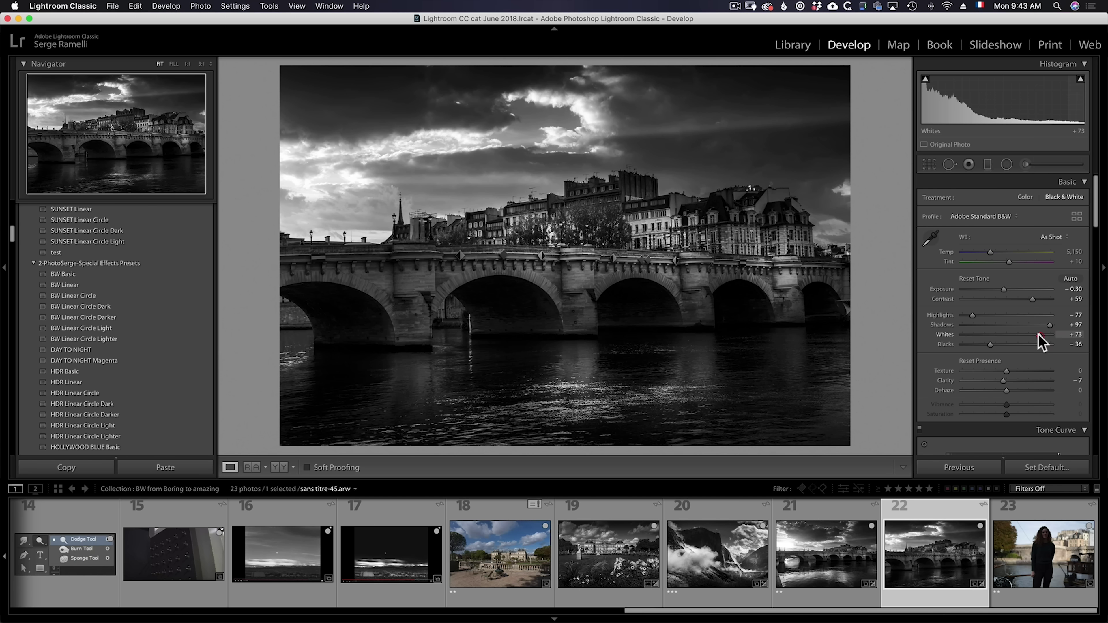
{"action": "left_click_drag", "start_coordinate": [1005, 291], "coordinate": [1005, 291]}
{"action": "scroll", "coordinate": [1021, 337], "scroll_direction": "down", "scroll_amount": 15}
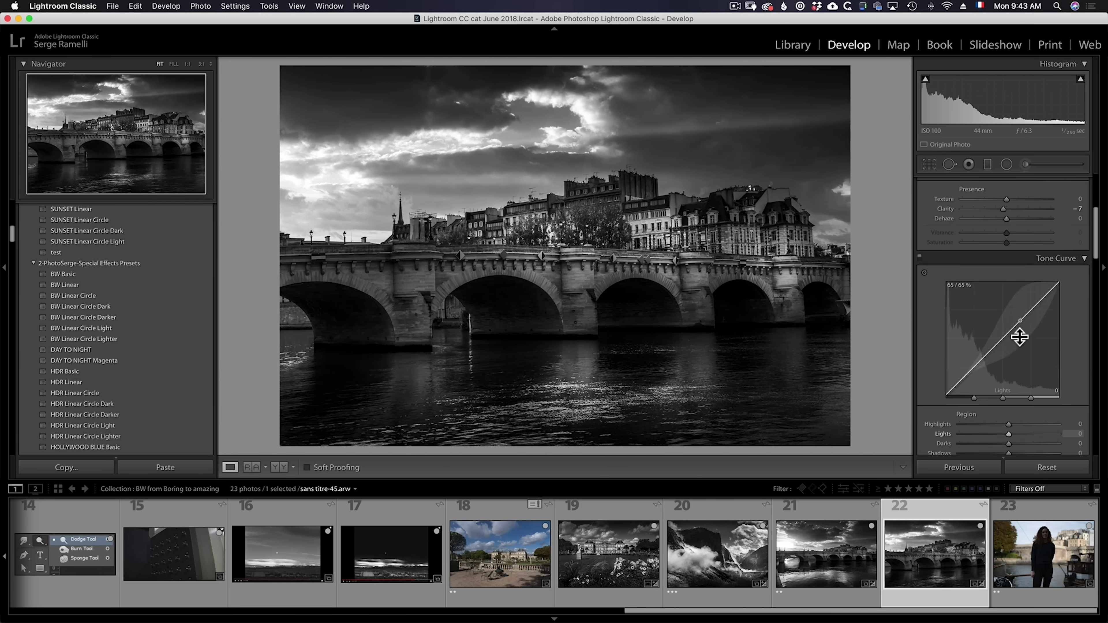
- Apply Auto Upright to the bridge photo, crop it to 16 x 9 and rotate the frame to straighten the bridge
{"action": "scroll", "coordinate": [1020, 337], "scroll_direction": "down", "scroll_amount": 5}
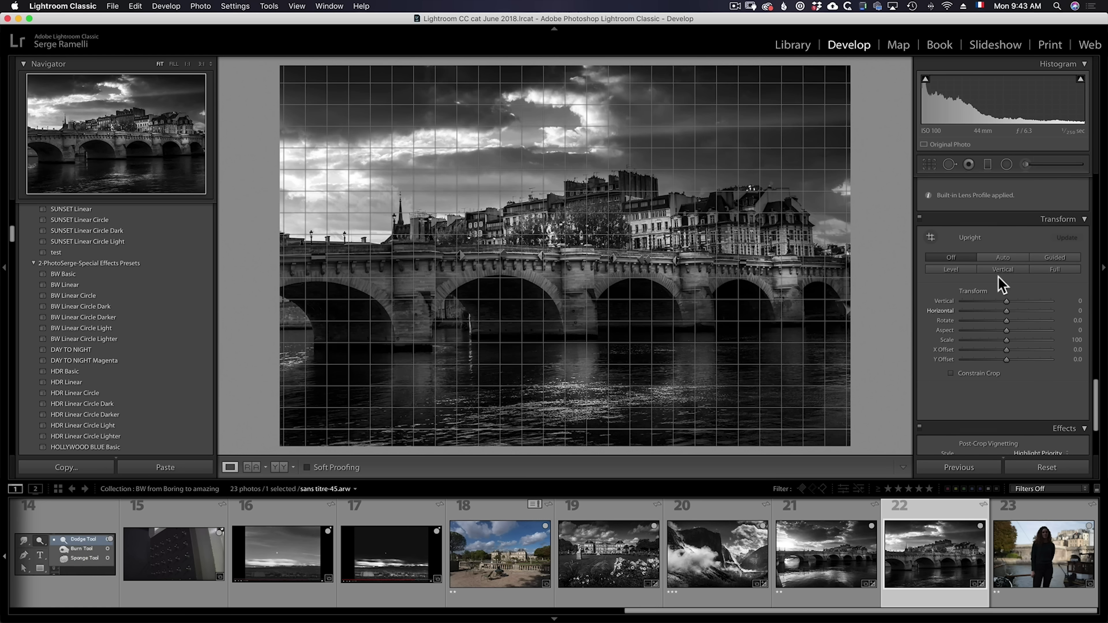
{"action": "left_click", "coordinate": [999, 257]}
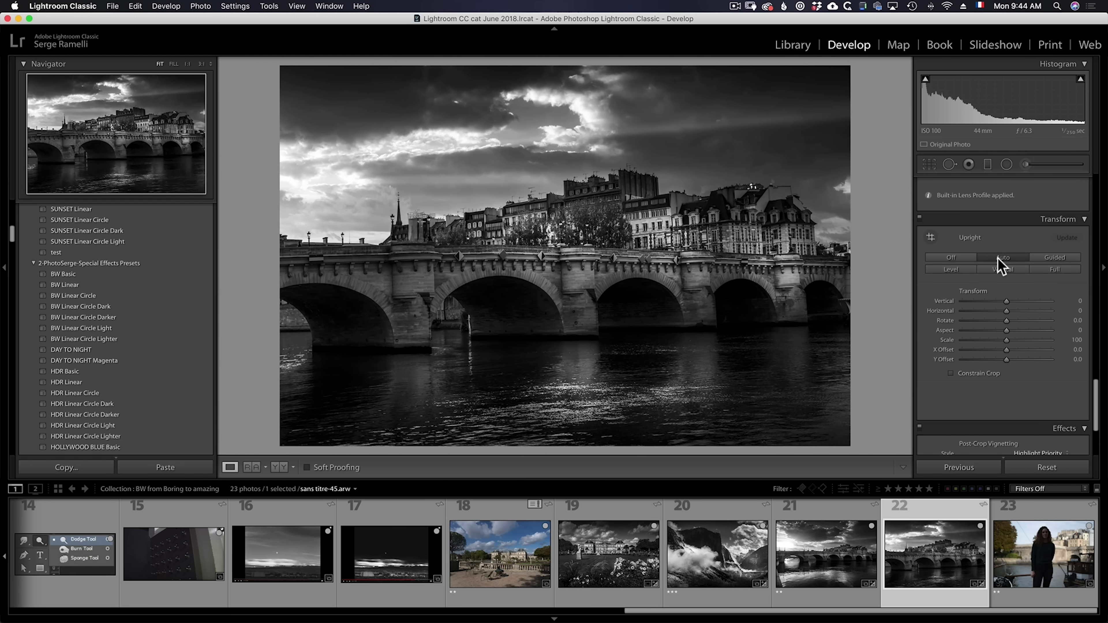
{"action": "left_click", "coordinate": [929, 164]}
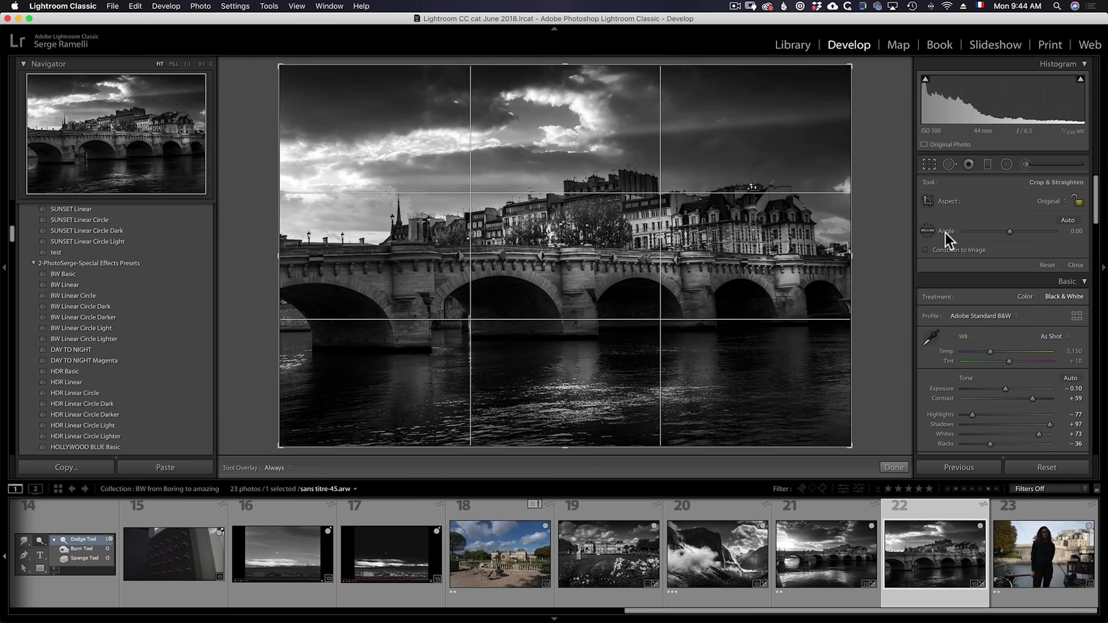
{"action": "left_click", "coordinate": [1047, 201]}
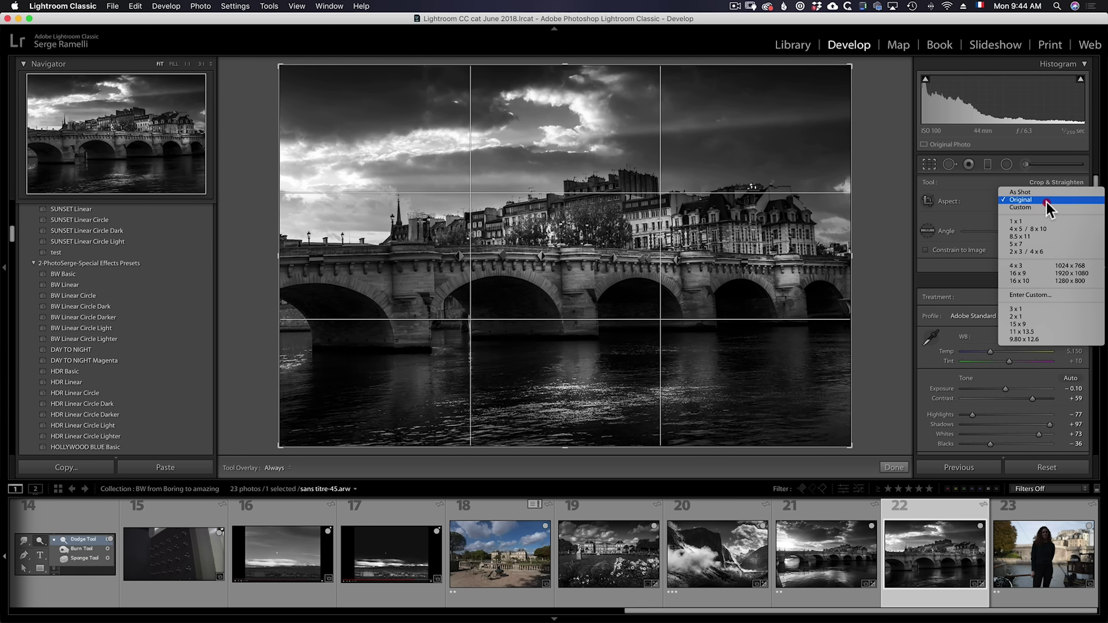
{"action": "left_click", "coordinate": [1040, 273]}
{"action": "left_click_drag", "start_coordinate": [878, 235], "coordinate": [877, 243]}
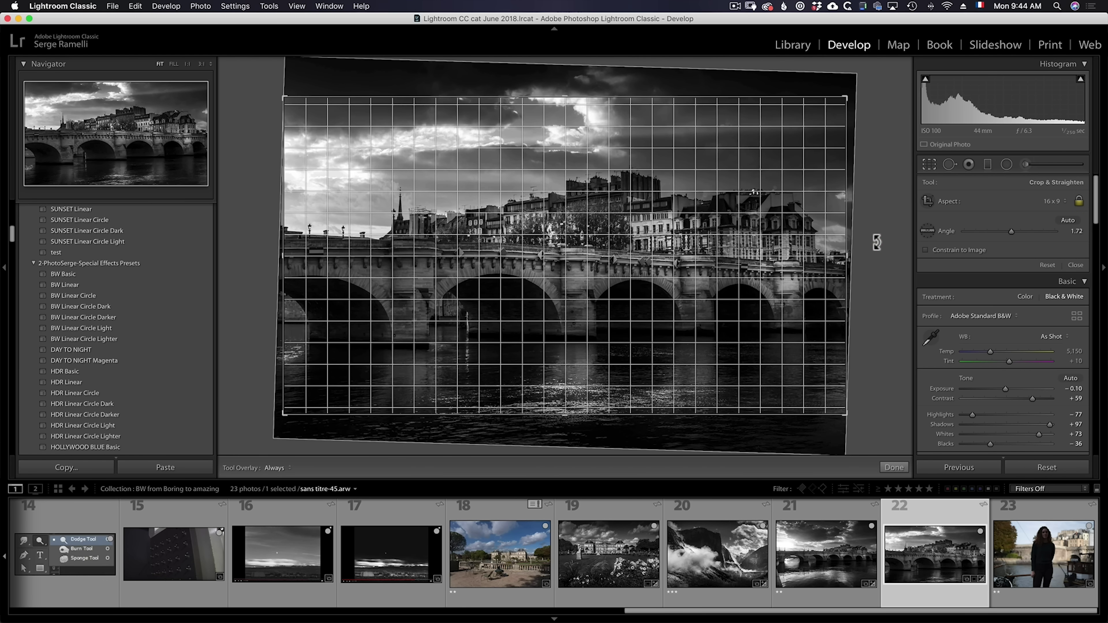
{"action": "left_click_drag", "start_coordinate": [877, 243], "coordinate": [871, 240]}
{"action": "key", "text": "Return"}
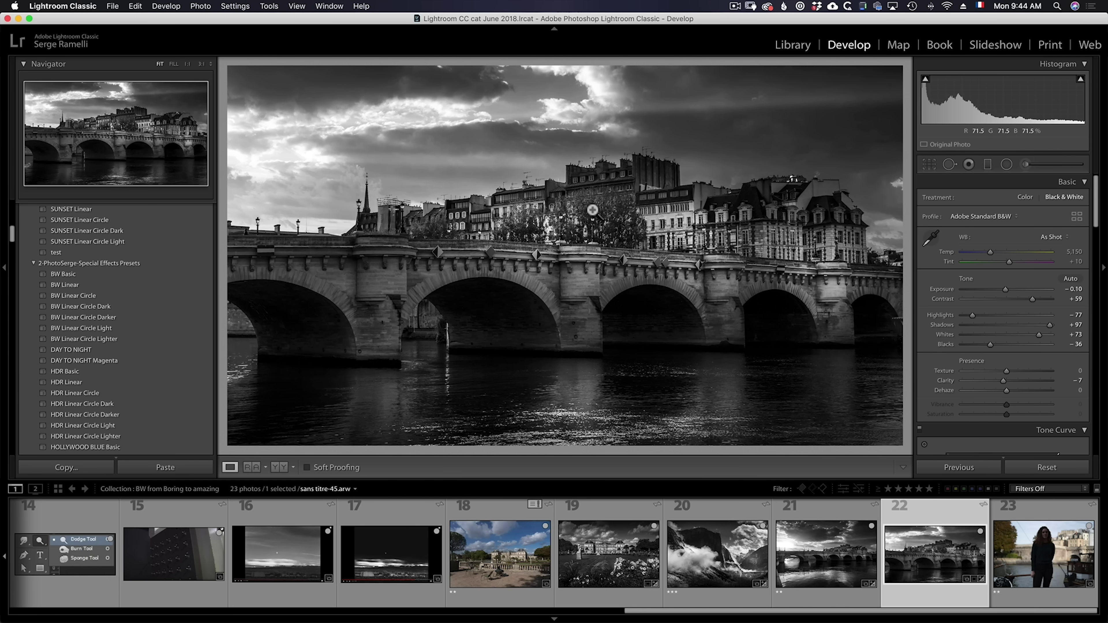
- Extend and level the sky's graduated filter darkening toward the rooftops, and raise the lower graduated filter into the water
{"action": "left_click", "coordinate": [987, 165]}
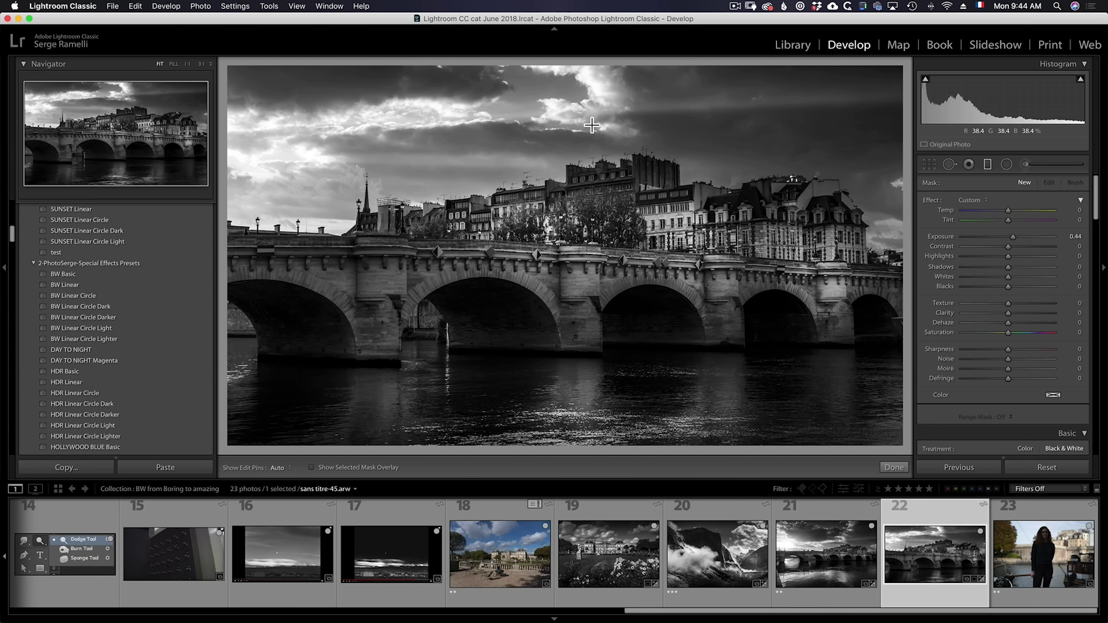
{"action": "left_click_drag", "start_coordinate": [627, 163], "coordinate": [625, 190]}
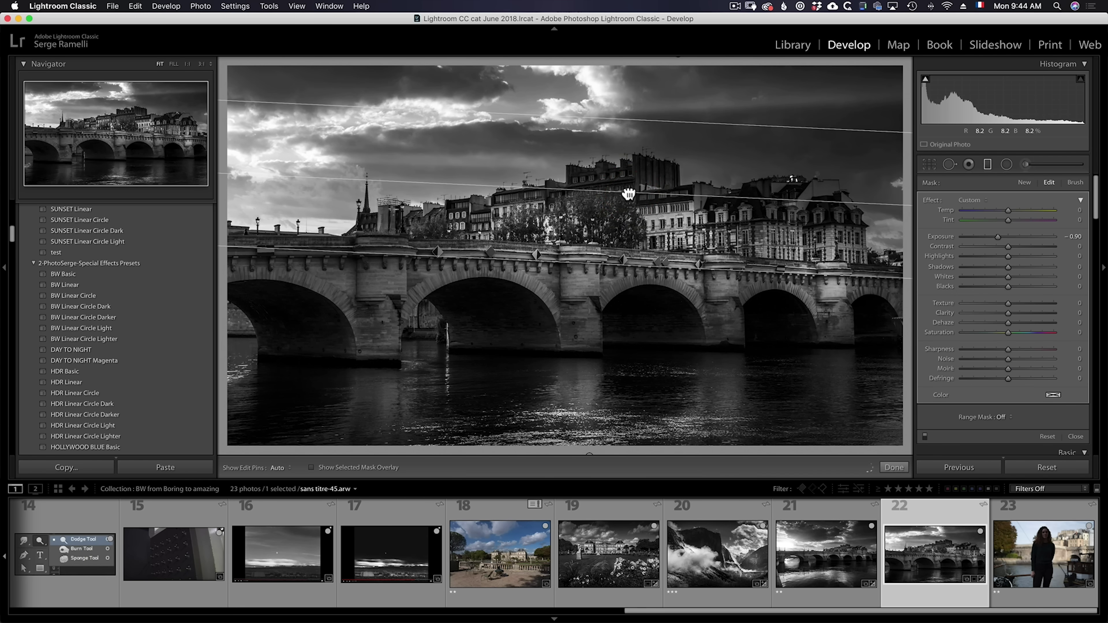
{"action": "mouse_move", "coordinate": [605, 85]}
{"action": "left_mouse_down"}
{"action": "mouse_move", "coordinate": [605, 149]}
{"action": "mouse_move", "coordinate": [604, 96]}
{"action": "left_mouse_up"}
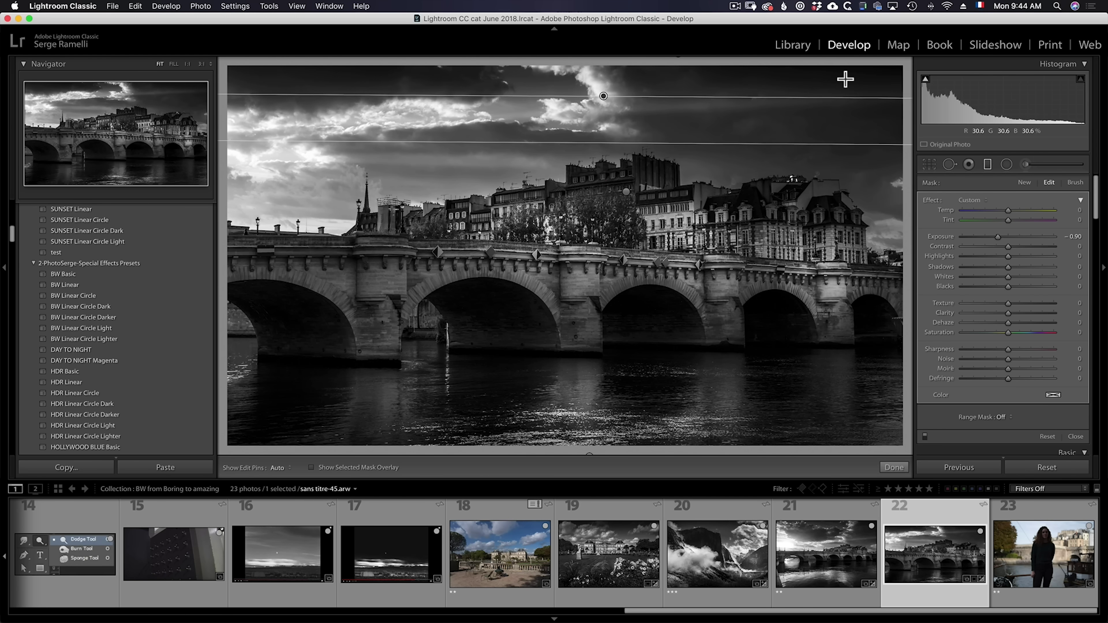
{"action": "left_click_drag", "start_coordinate": [590, 452], "coordinate": [582, 420]}
- Reposition the brightening radial filters along the bridge's stone parapet and arches, reshape them, and finish the radial edits
{"action": "left_click", "coordinate": [1004, 165]}
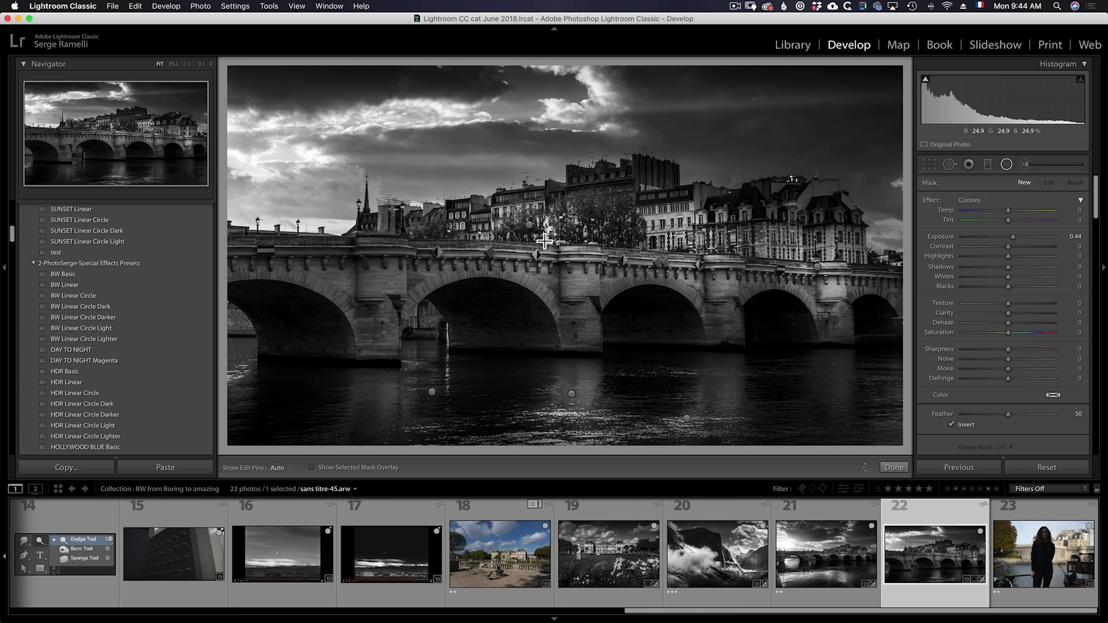
{"action": "left_click_drag", "start_coordinate": [528, 225], "coordinate": [413, 256]}
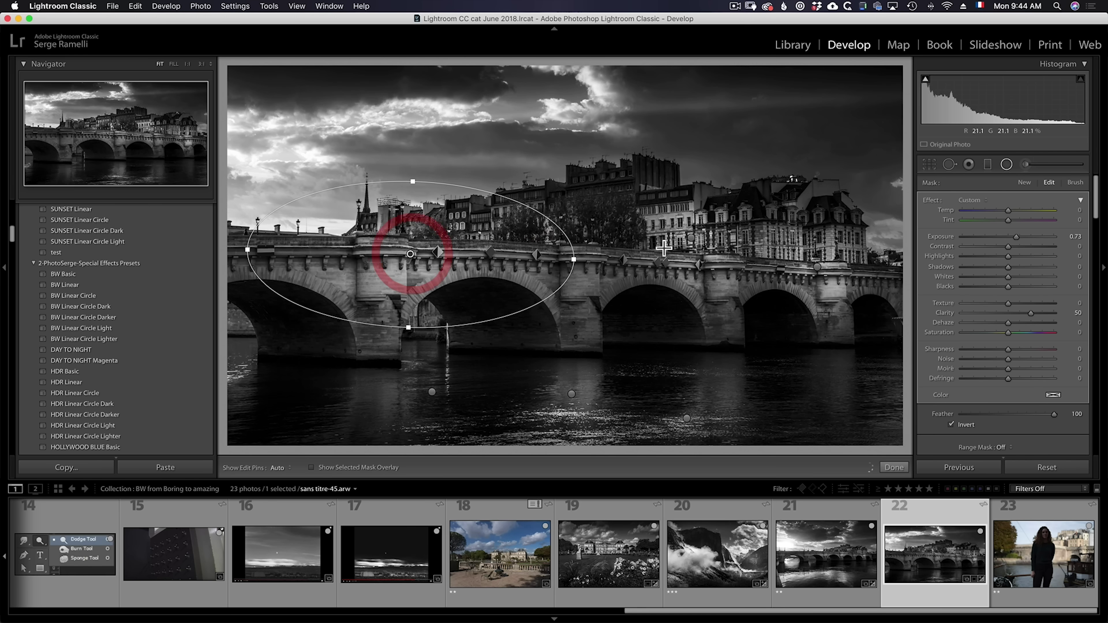
{"action": "left_click", "coordinate": [691, 238]}
{"action": "left_click_drag", "start_coordinate": [692, 238], "coordinate": [576, 249]}
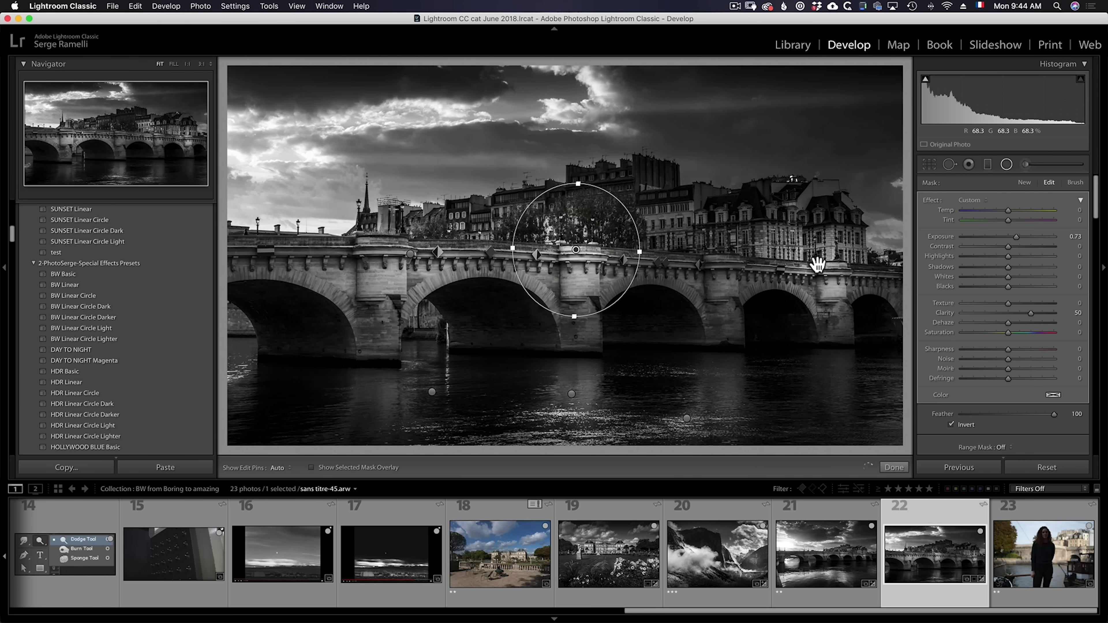
{"action": "left_click", "coordinate": [817, 267]}
{"action": "mouse_move", "coordinate": [826, 267]}
{"action": "left_mouse_down"}
{"action": "mouse_move", "coordinate": [703, 262]}
{"action": "mouse_move", "coordinate": [808, 265]}
{"action": "left_mouse_up"}
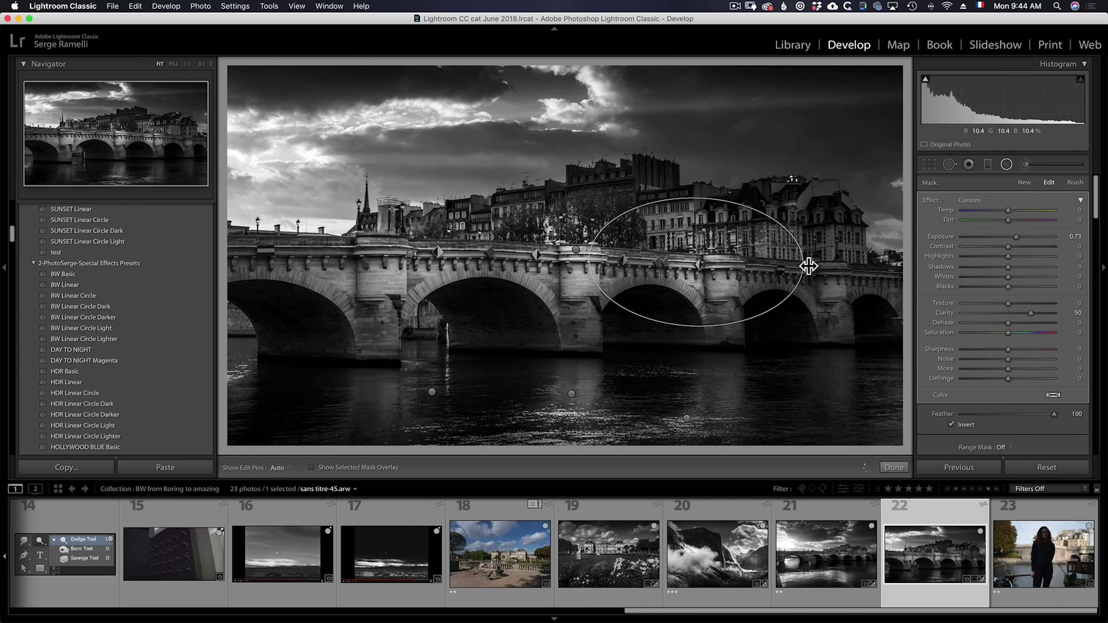
{"action": "left_click_drag", "start_coordinate": [695, 262], "coordinate": [744, 245]}
{"action": "left_click", "coordinate": [578, 249]}
{"action": "left_click_drag", "start_coordinate": [578, 249], "coordinate": [536, 244]}
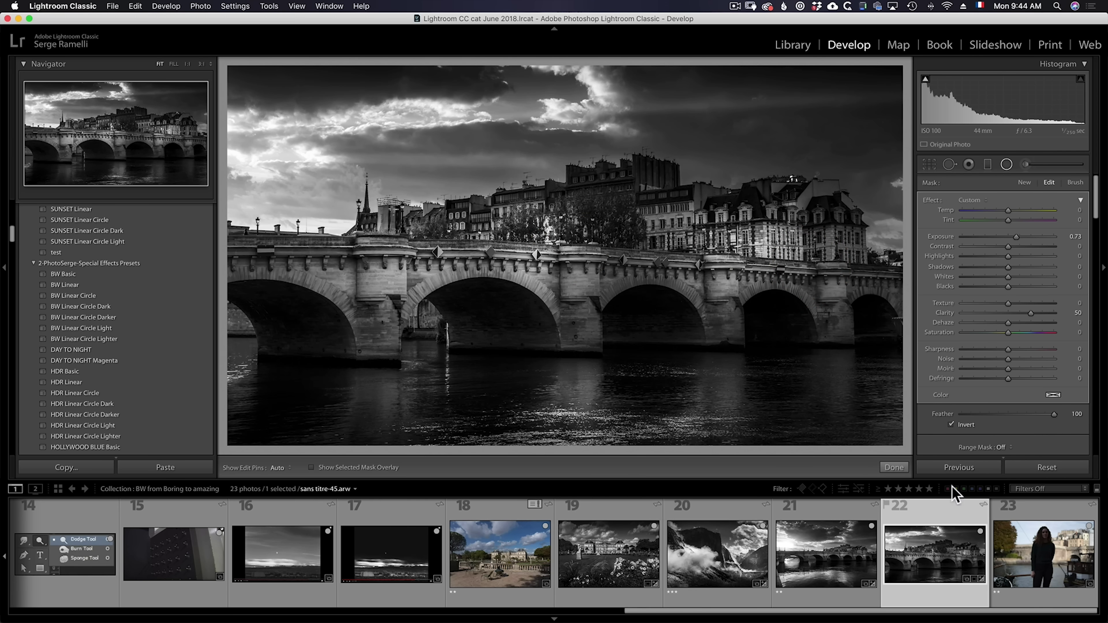
{"action": "left_click", "coordinate": [894, 467]}
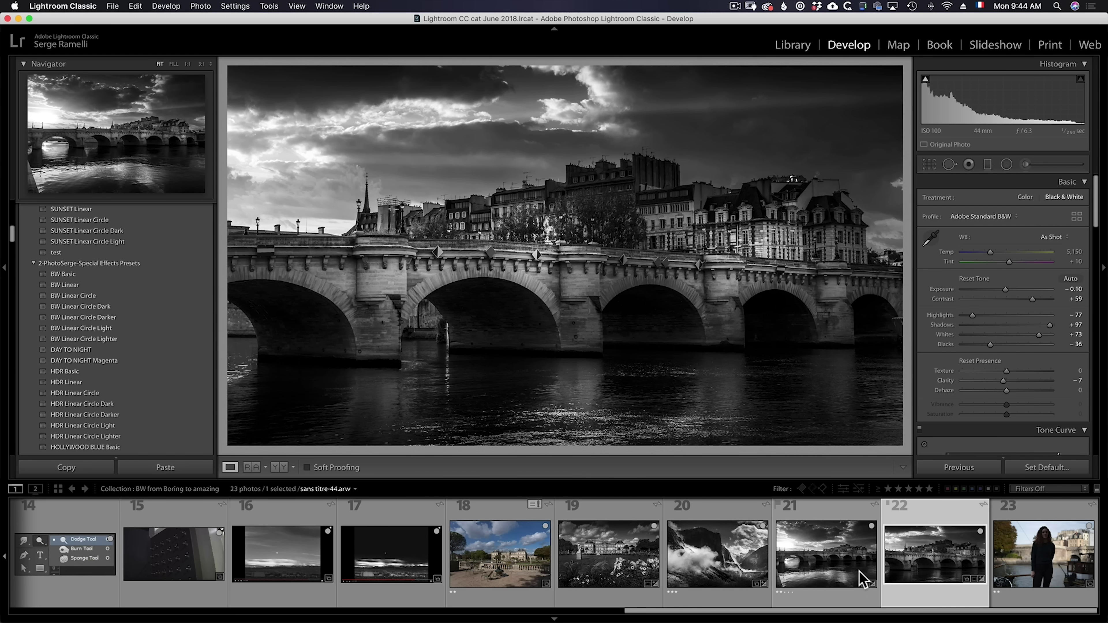
- Compare the bridge photo before and after the black and white edit
{"action": "key", "text": "backslash"}
{"action": "key", "text": "backslash"}
{"action": "key", "text": "backslash"}
{"action": "key", "text": "backslash"}
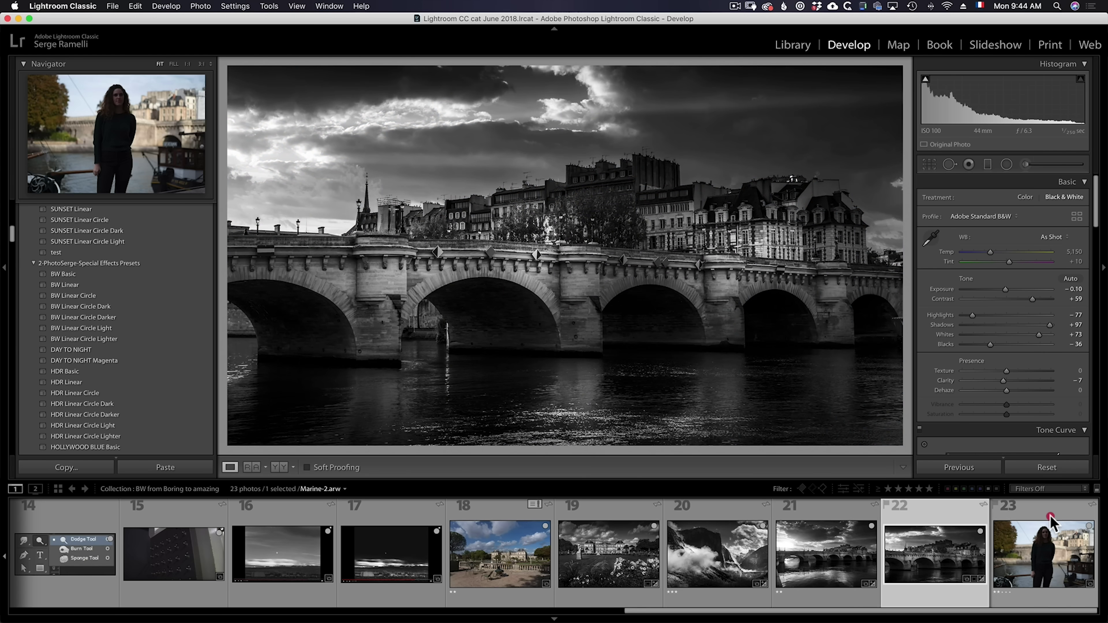
- Open the riverside portrait, apply the BW Linear Circle Dark preset, and set Blacks to −43 and Exposure to about −0.05
{"action": "left_click", "coordinate": [1046, 539]}
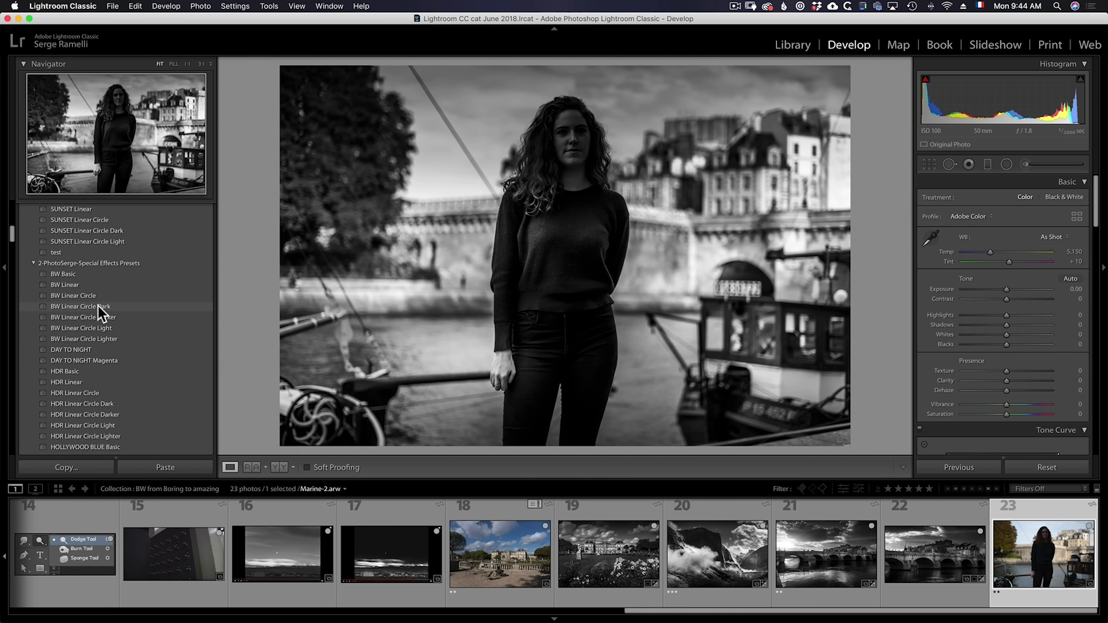
{"action": "left_click", "coordinate": [99, 307]}
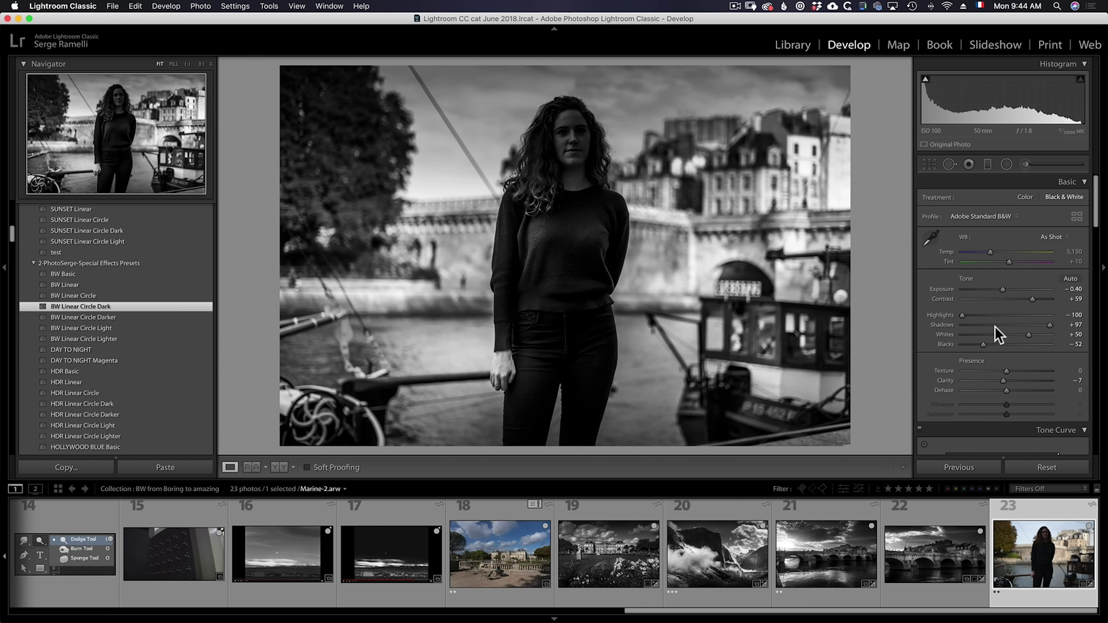
{"action": "left_click_drag", "start_coordinate": [984, 344], "coordinate": [987, 345]}
{"action": "left_click", "coordinate": [1028, 336]}
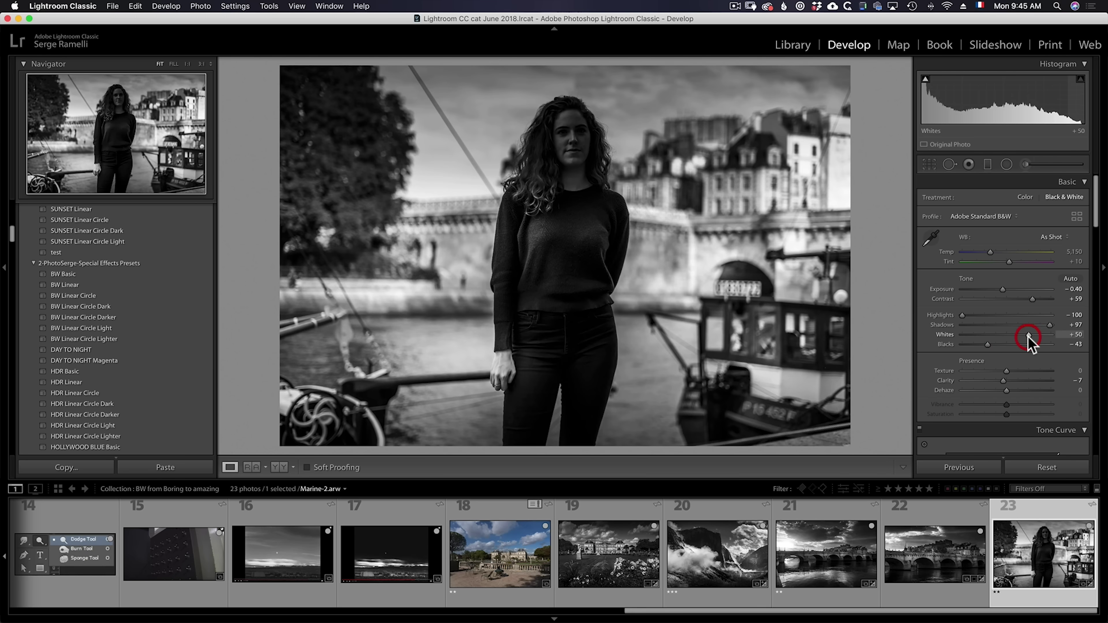
{"action": "left_click_drag", "start_coordinate": [1002, 290], "coordinate": [1007, 290]}
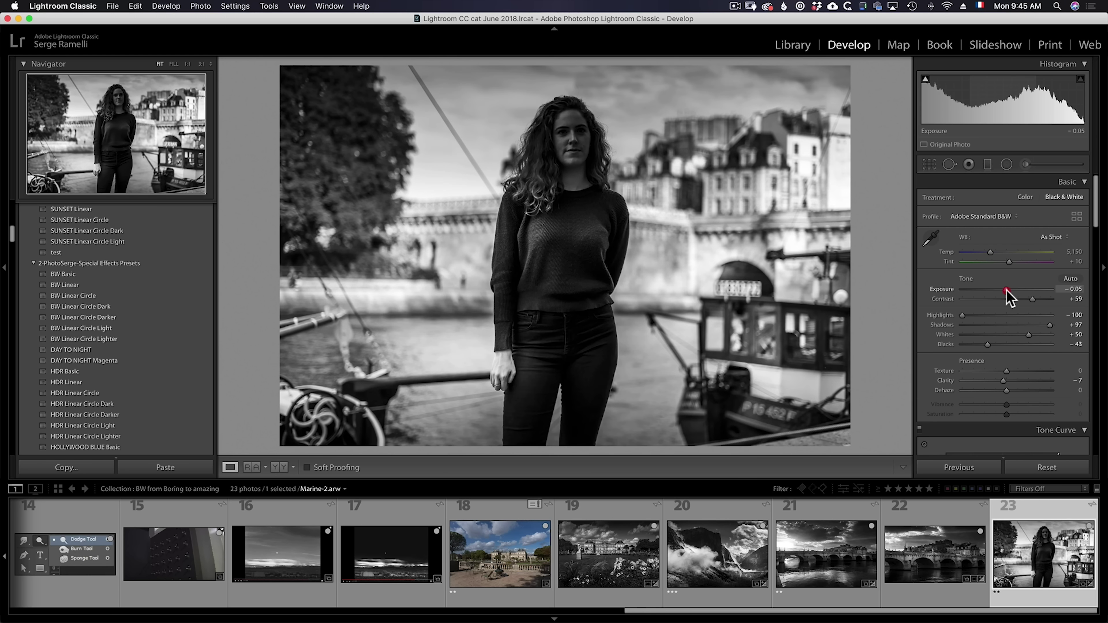
- Move a brightening radial filter onto the woman's face and narrow it to fit around her head
{"action": "left_click", "coordinate": [1006, 164]}
{"action": "left_click_drag", "start_coordinate": [541, 228], "coordinate": [572, 150]}
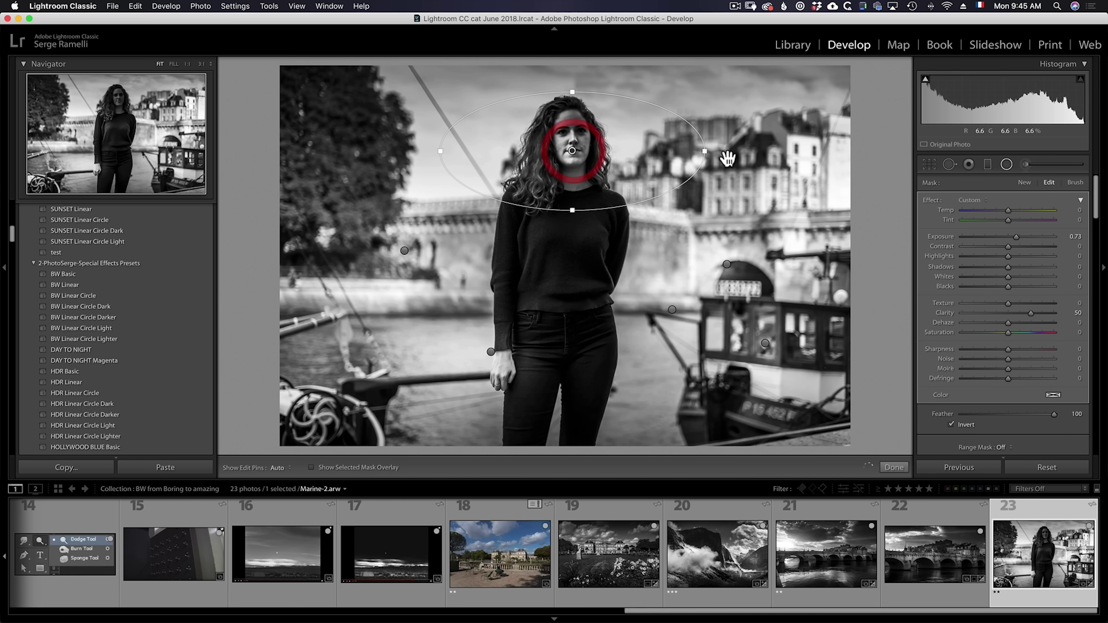
{"action": "left_click_drag", "start_coordinate": [703, 152], "coordinate": [634, 164]}
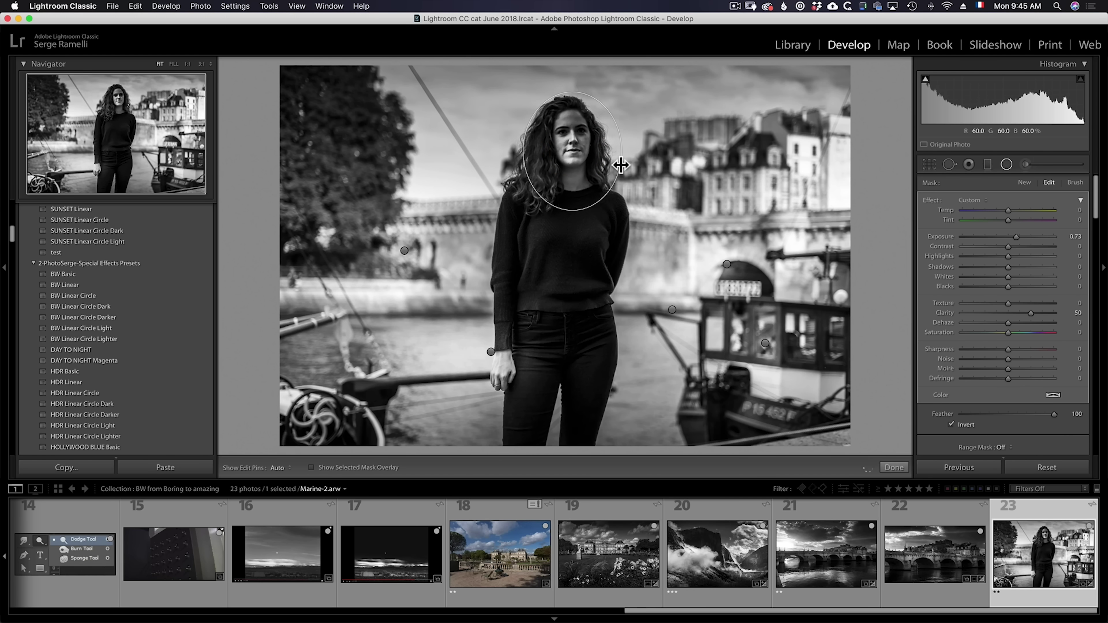
{"action": "left_click_drag", "start_coordinate": [569, 153], "coordinate": [570, 155]}
- Delete the remaining radial filters over the riverbank, water and boat, keeping only the one on the face
{"action": "left_click_drag", "start_coordinate": [397, 253], "coordinate": [411, 263]}
{"action": "left_click_drag", "start_coordinate": [428, 320], "coordinate": [428, 317]}
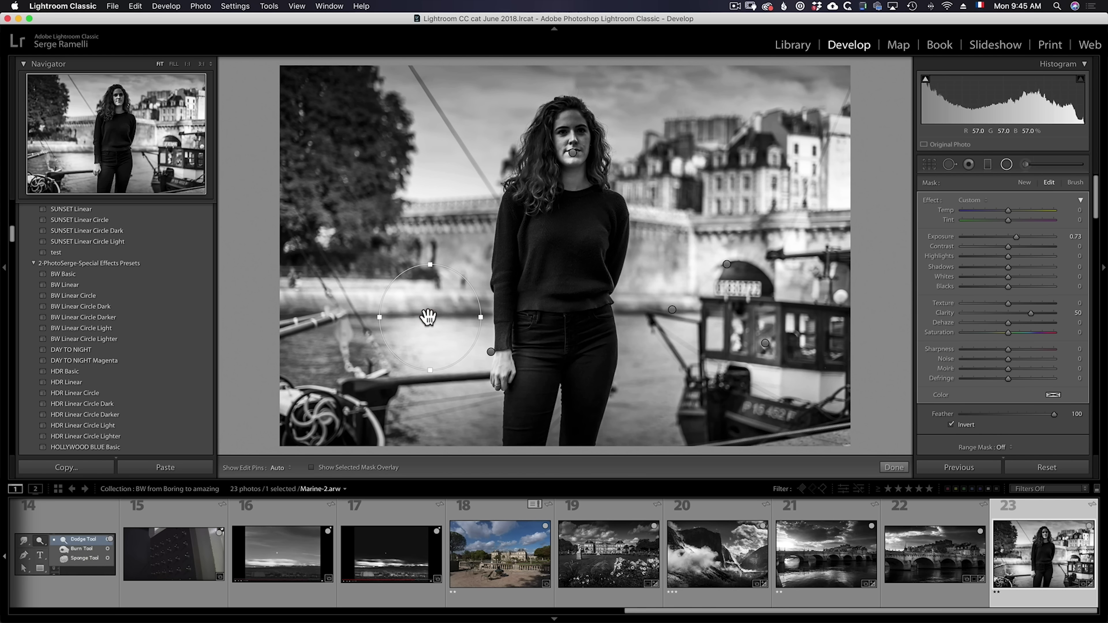
{"action": "key", "text": "Delete"}
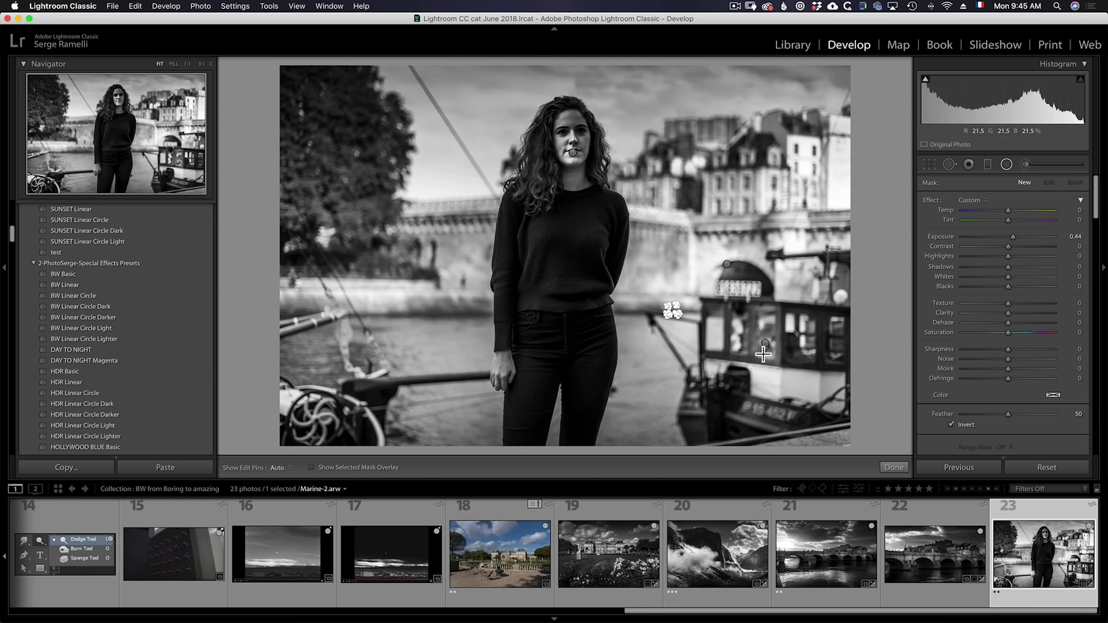
{"action": "left_click", "coordinate": [765, 344]}
{"action": "key", "text": "Delete"}
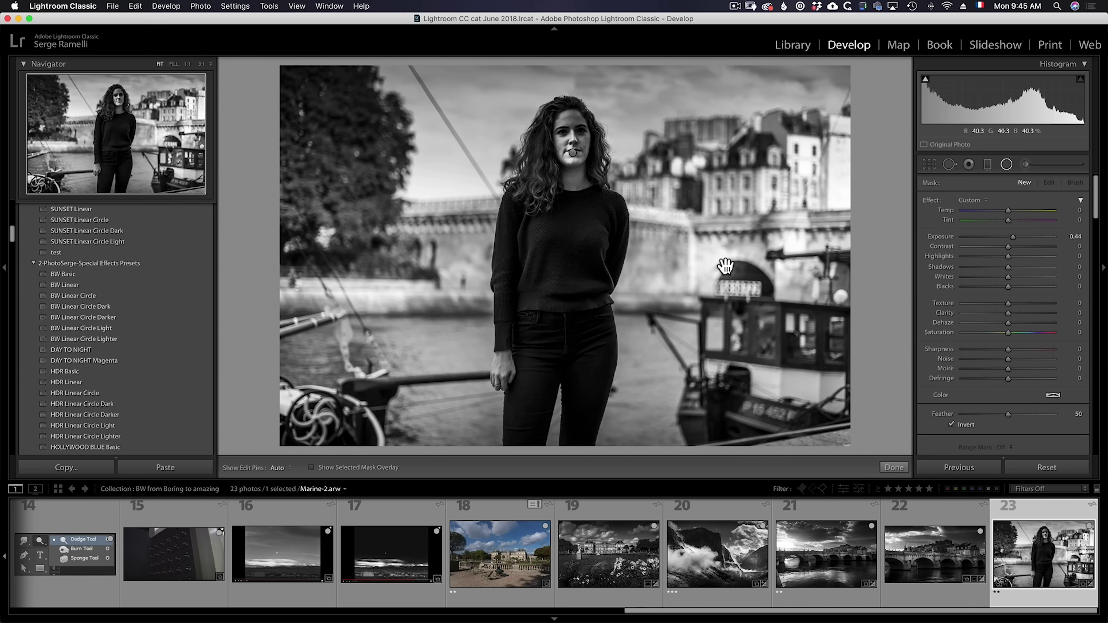
{"action": "key", "text": "super+z"}
{"action": "left_click", "coordinate": [1017, 182]}
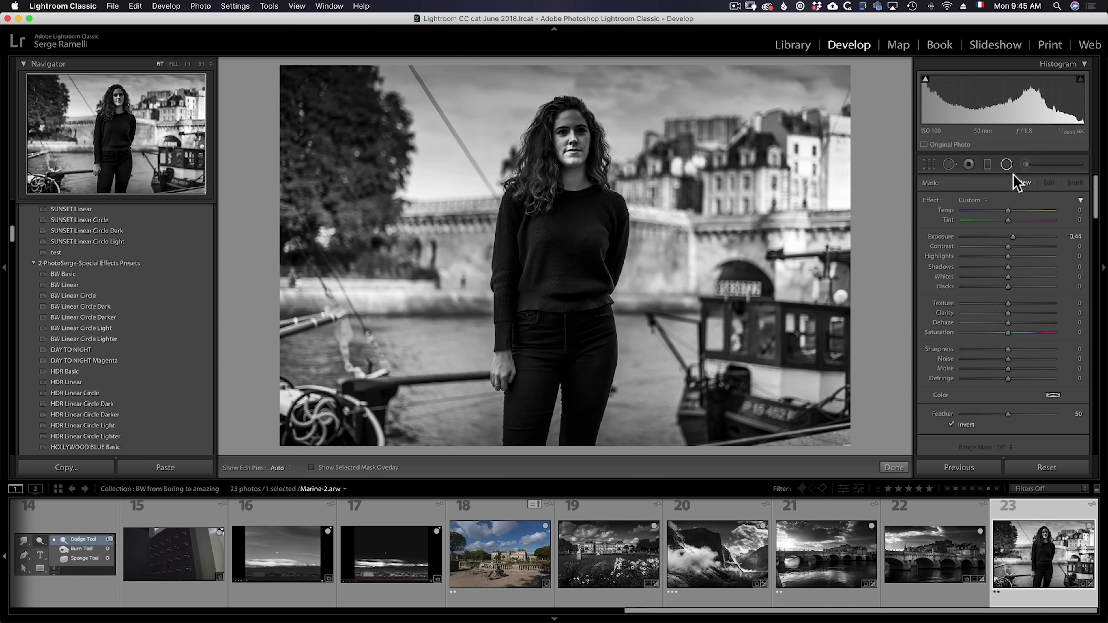
- Lower the portrait's sky graduated filter, raise the one over the foreground, and finish the graduated edits
{"action": "left_click", "coordinate": [987, 165]}
{"action": "left_click_drag", "start_coordinate": [657, 89], "coordinate": [649, 108]}
{"action": "left_click_drag", "start_coordinate": [588, 417], "coordinate": [588, 379]}
{"action": "left_click", "coordinate": [894, 466]}
- Center the face's radial filter and set its Clarity to −24, Exposure to 0.88 and Shadows to 54
{"action": "left_click", "coordinate": [1006, 164]}
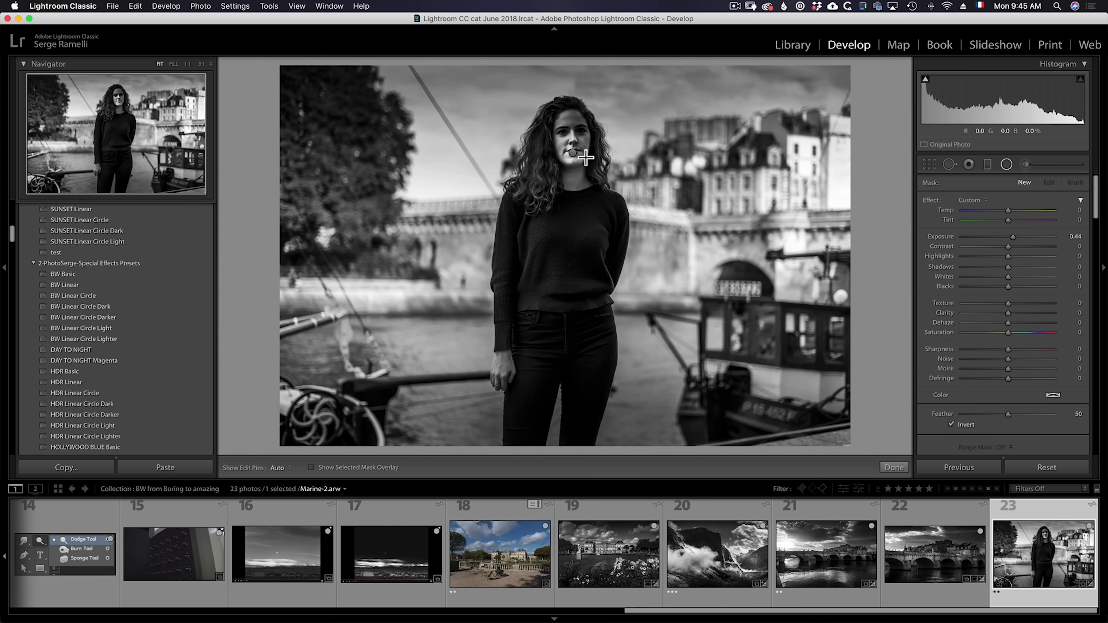
{"action": "left_click", "coordinate": [572, 152]}
{"action": "left_click_drag", "start_coordinate": [570, 154], "coordinate": [574, 147]}
{"action": "left_click_drag", "start_coordinate": [1007, 314], "coordinate": [1002, 314]}
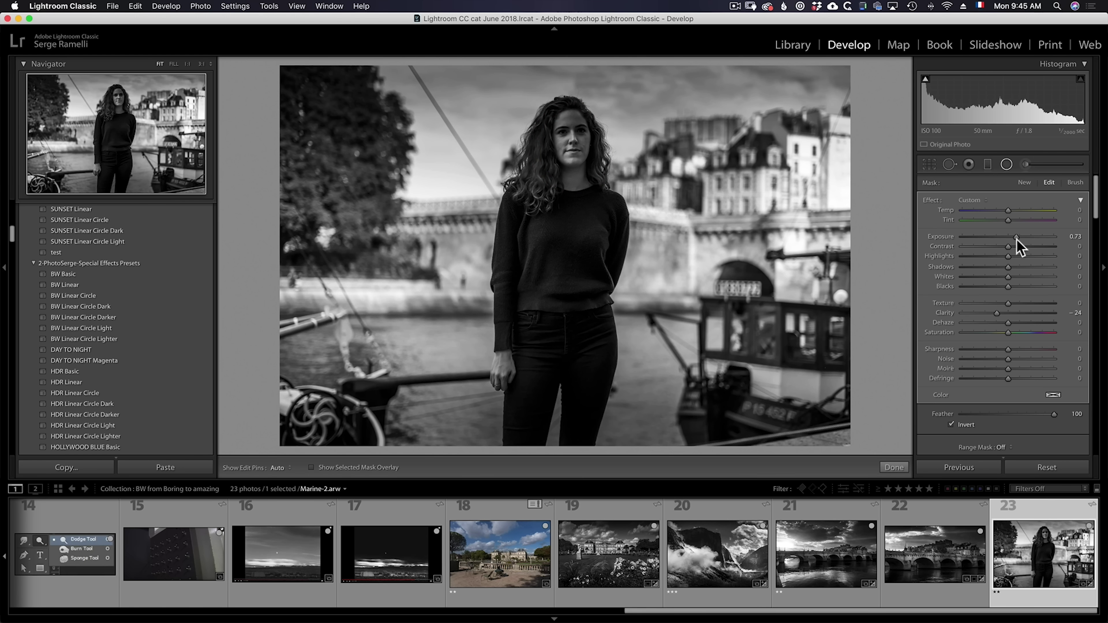
{"action": "left_click_drag", "start_coordinate": [1017, 236], "coordinate": [1027, 267]}
- Duplicate the face's radial filter, move the copy onto the torso, and enlarge it to surround the woman's whole body
{"action": "right_click", "coordinate": [572, 147]}
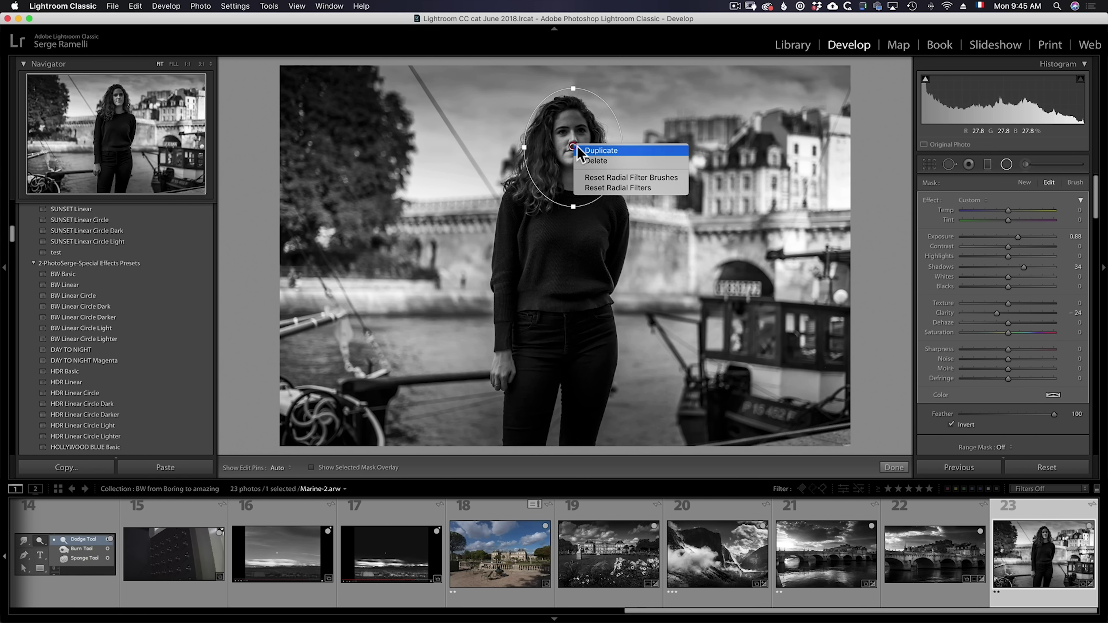
{"action": "left_click", "coordinate": [601, 150]}
{"action": "left_click_drag", "start_coordinate": [572, 148], "coordinate": [569, 279]}
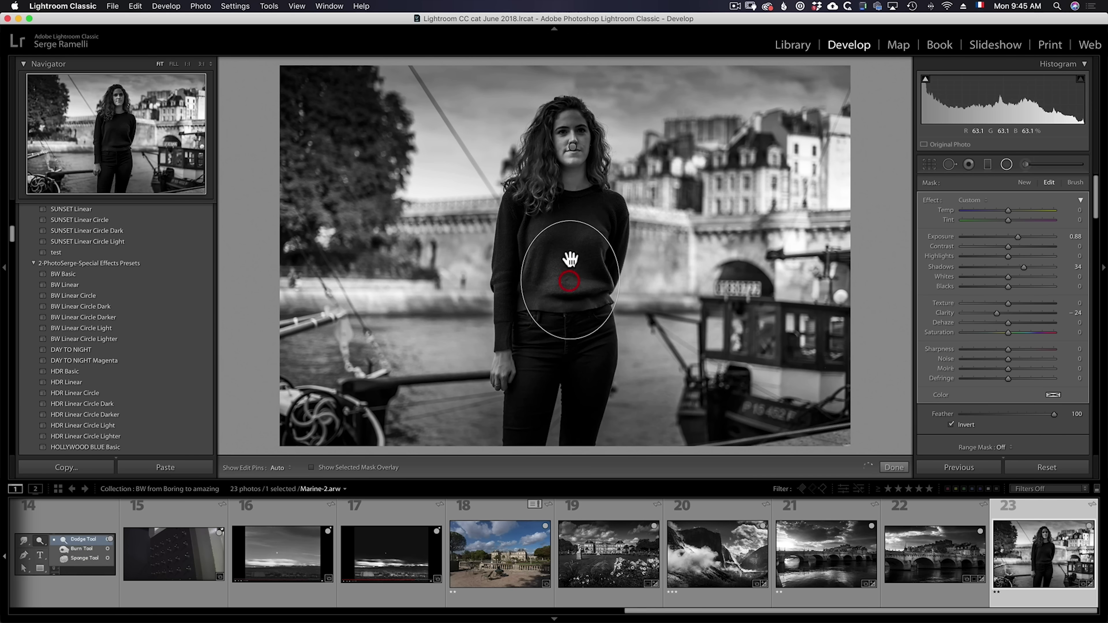
{"action": "left_click_drag", "start_coordinate": [569, 222], "coordinate": [570, 87]}
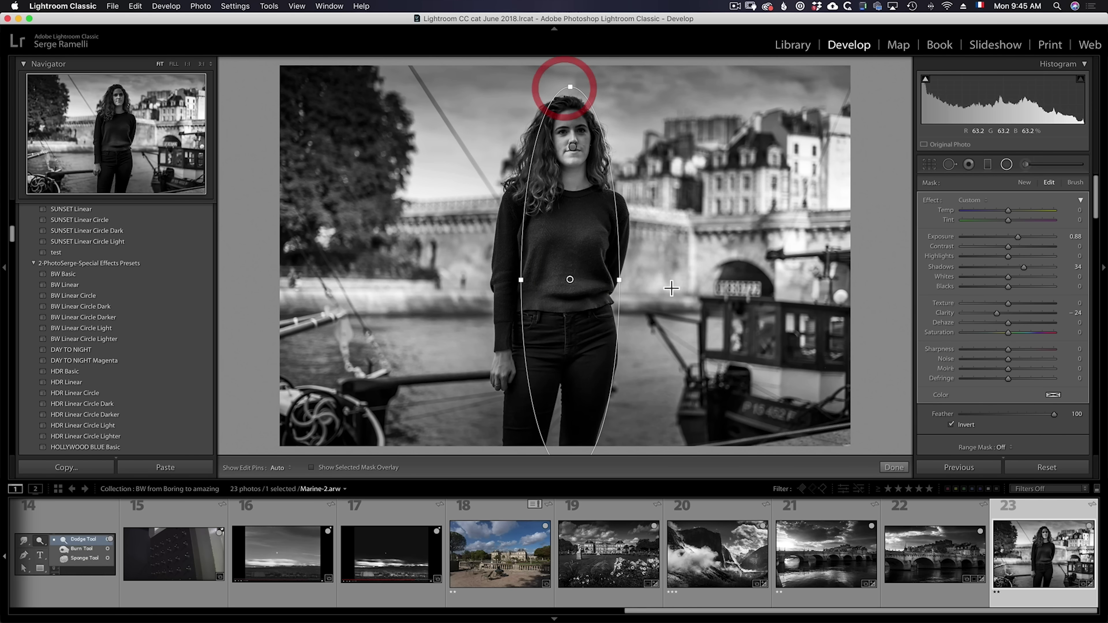
{"action": "left_click_drag", "start_coordinate": [623, 276], "coordinate": [682, 279]}
- Turn off Invert on the body's radial filter, reset its effect and set Exposure to −0.74 to darken the surroundings
{"action": "left_click", "coordinate": [952, 425]}
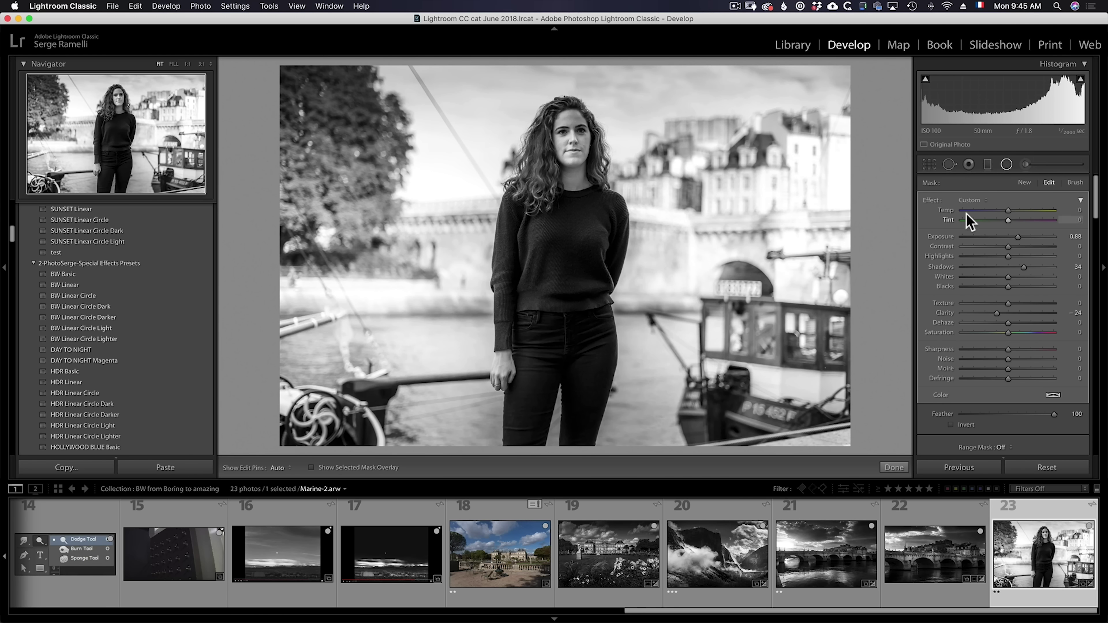
{"action": "double_click", "coordinate": [935, 202]}
{"action": "left_click_drag", "start_coordinate": [1007, 237], "coordinate": [998, 239]}
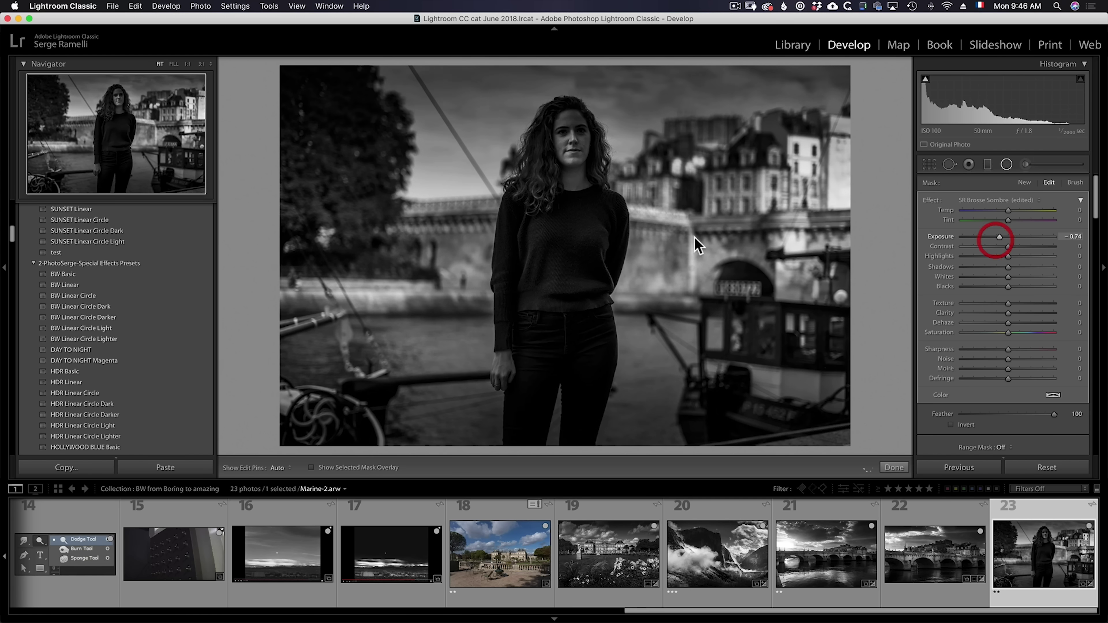
- Duplicate the surroundings-darkening radial filter and place the copy slightly offset over the woman's body
{"action": "left_click", "coordinate": [572, 264]}
{"action": "right_click", "coordinate": [569, 261]}
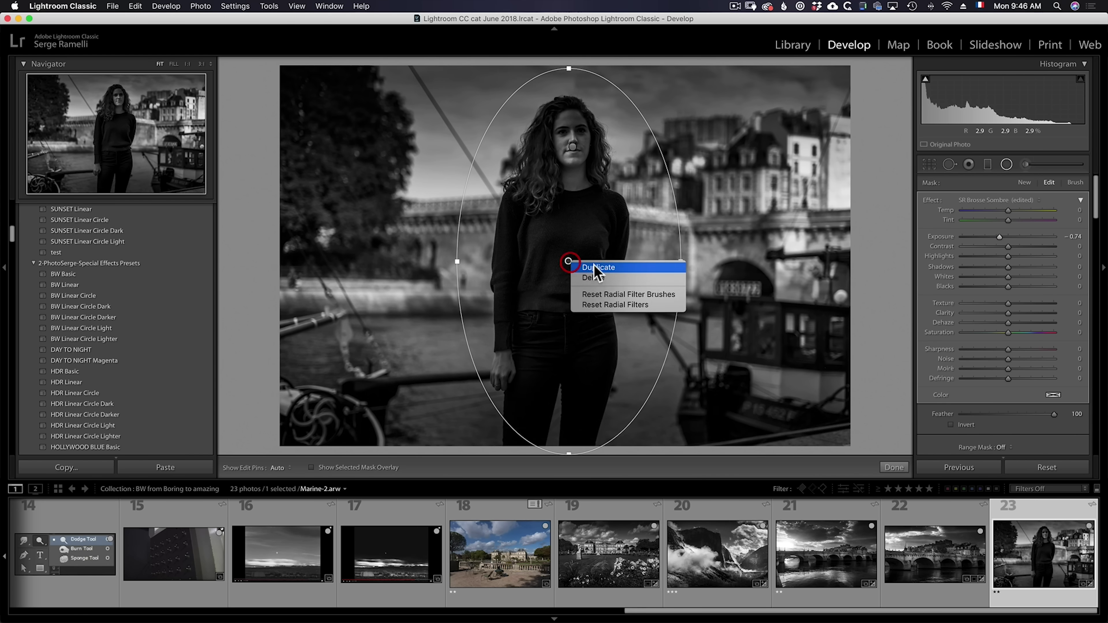
{"action": "left_click", "coordinate": [580, 263]}
{"action": "left_click_drag", "start_coordinate": [568, 261], "coordinate": [578, 263]}
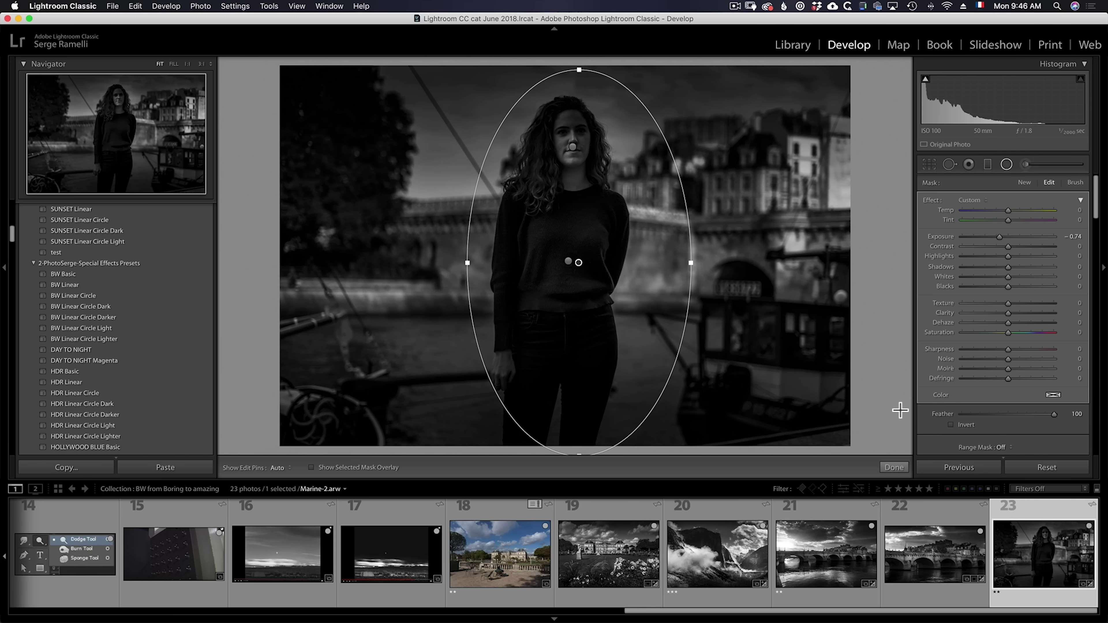
- Turn on Invert for the duplicated body radial filter and set its Exposure to 0.80 to brighten the woman
{"action": "left_click", "coordinate": [951, 424]}
{"action": "left_click_drag", "start_coordinate": [992, 235], "coordinate": [1019, 236]}
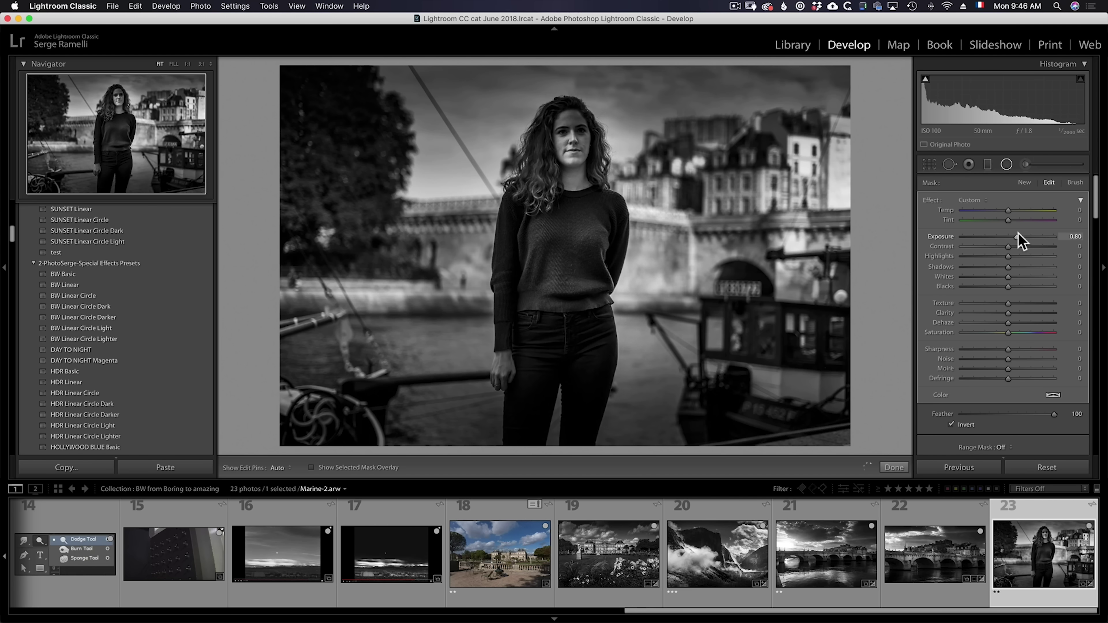
{"action": "left_click", "coordinate": [1019, 236]}
{"action": "left_click", "coordinate": [573, 136]}
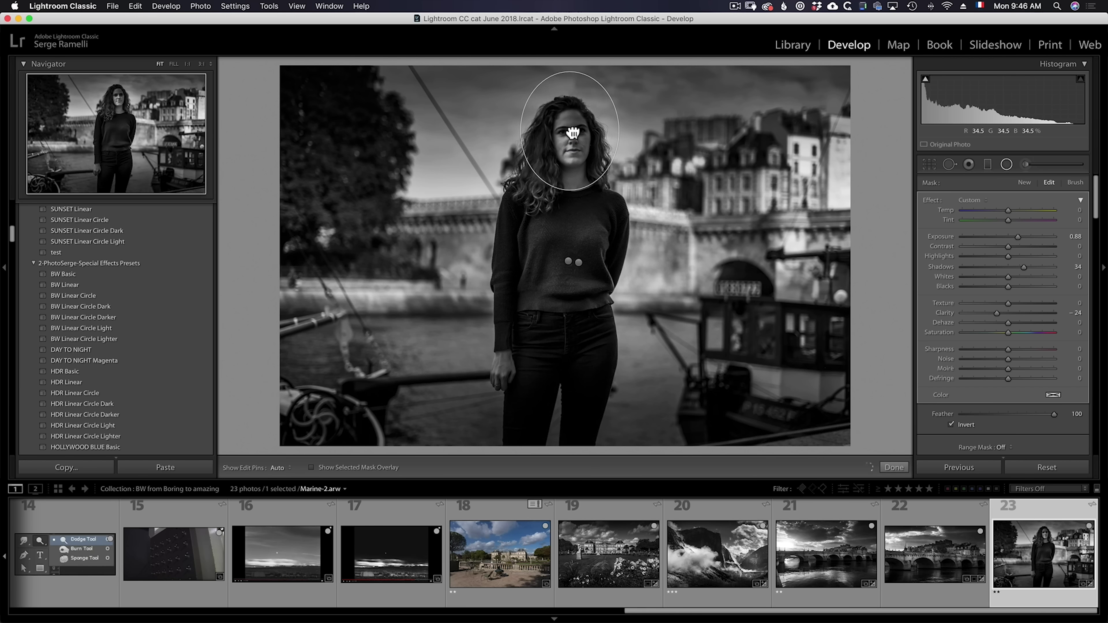
- Paint over the woman's face with a size 15 adjustment brush set to Exposure 0.51 and Clarity −20
{"action": "left_click", "coordinate": [1025, 166]}
{"action": "left_click", "coordinate": [567, 131]}
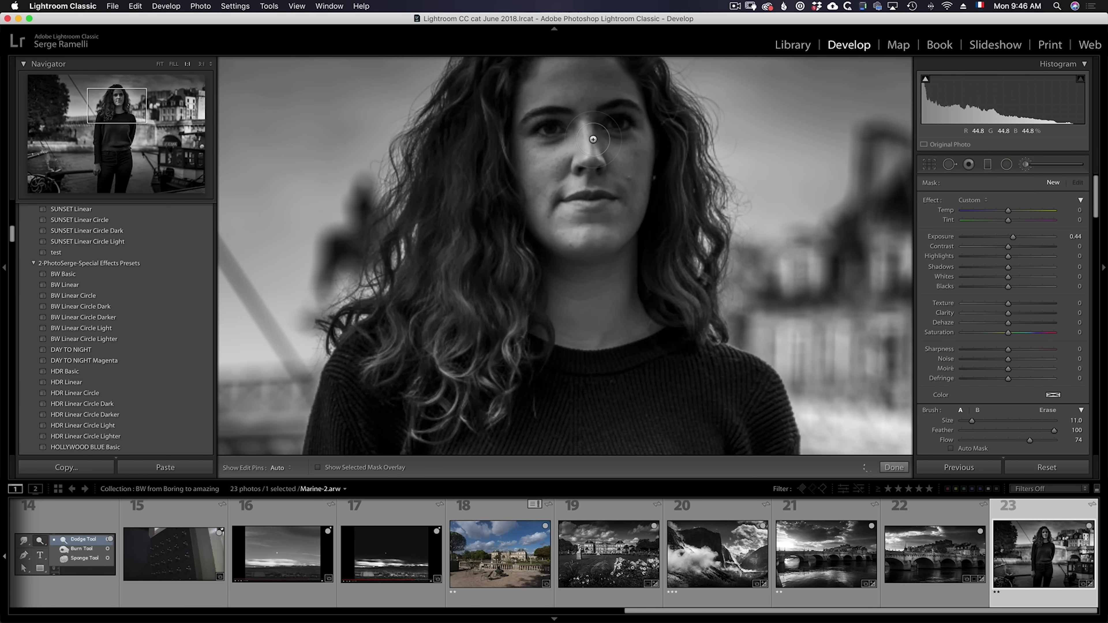
{"action": "scroll", "coordinate": [593, 138], "scroll_direction": "up", "scroll_amount": 5}
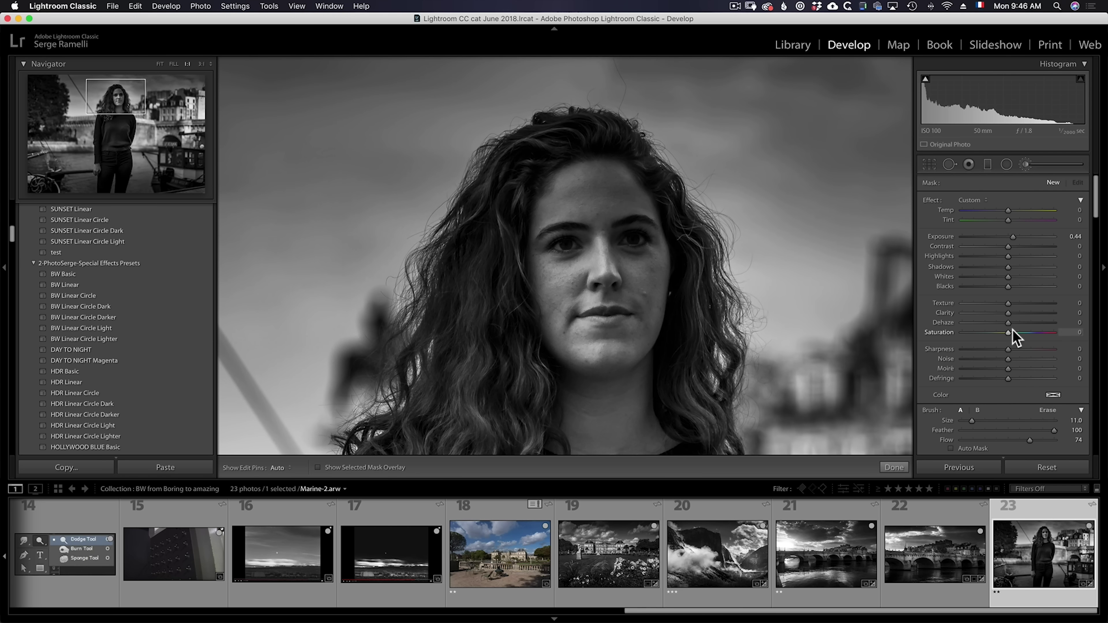
{"action": "left_click_drag", "start_coordinate": [1007, 313], "coordinate": [998, 313]}
{"action": "left_click_drag", "start_coordinate": [1013, 236], "coordinate": [1013, 236]}
{"action": "key", "text": "h"}
{"action": "scroll", "coordinate": [606, 194], "scroll_direction": "up", "scroll_amount": 2}
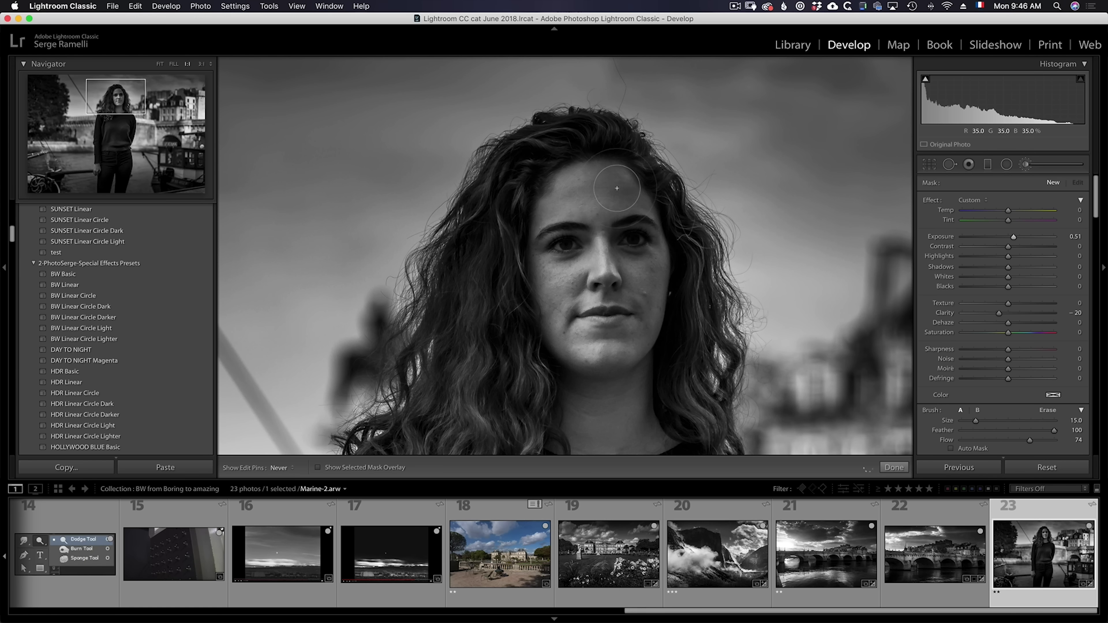
{"action": "mouse_move", "coordinate": [601, 249]}
{"action": "left_mouse_down"}
{"action": "mouse_move", "coordinate": [578, 286]}
{"action": "mouse_move", "coordinate": [625, 286]}
{"action": "mouse_move", "coordinate": [634, 329]}
{"action": "mouse_move", "coordinate": [591, 354]}
{"action": "mouse_move", "coordinate": [622, 387]}
{"action": "mouse_move", "coordinate": [607, 419]}
{"action": "left_mouse_up"}
{"action": "key", "text": "h"}
{"action": "key", "text": "h"}
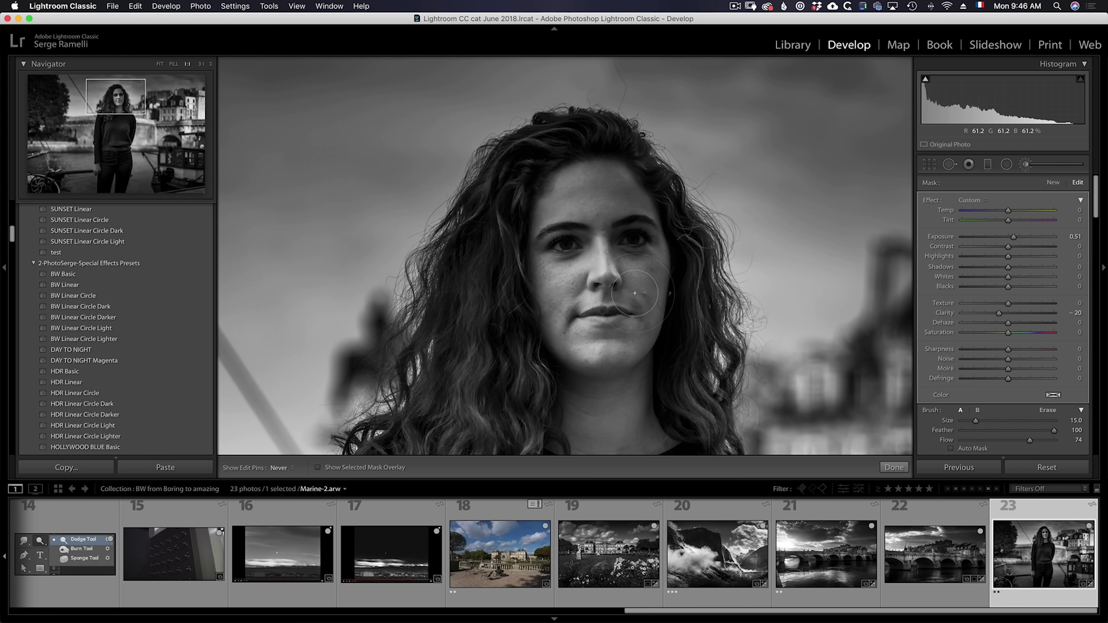
- Create a new brush adjustment with a smaller brush and paint over both of the woman's eyes
{"action": "left_click", "coordinate": [1060, 182]}
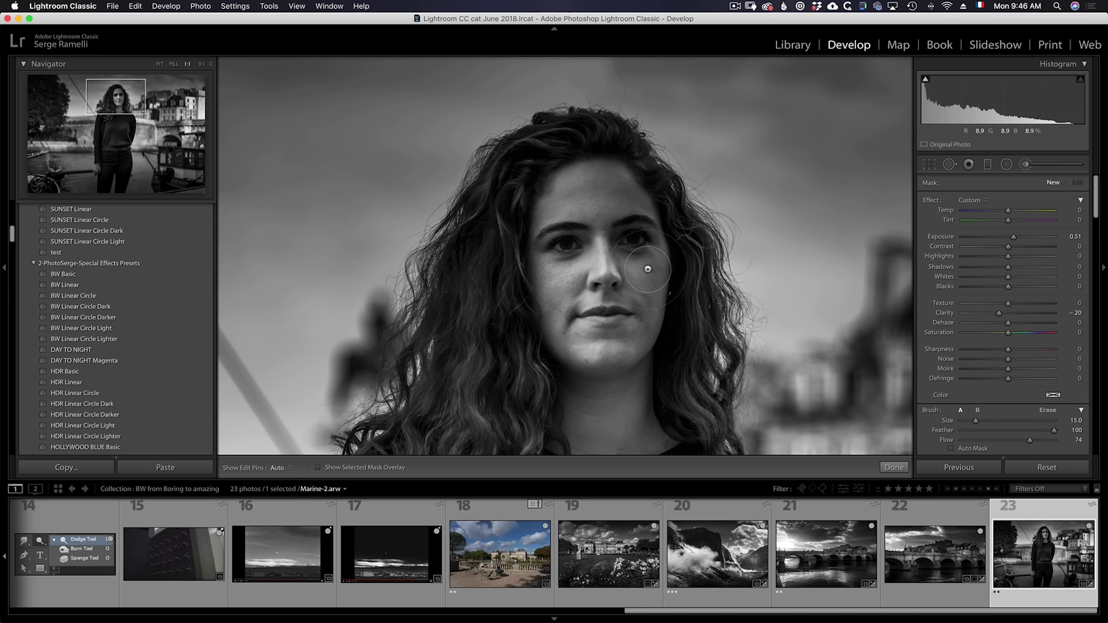
{"action": "scroll", "coordinate": [518, 257], "scroll_direction": "down", "scroll_amount": 4}
{"action": "scroll", "coordinate": [553, 249], "scroll_direction": "down", "scroll_amount": 6}
{"action": "mouse_move", "coordinate": [563, 247]}
{"action": "left_mouse_down"}
{"action": "mouse_move", "coordinate": [575, 247]}
{"action": "mouse_move", "coordinate": [549, 243]}
{"action": "mouse_move", "coordinate": [568, 248]}
{"action": "left_mouse_up"}
{"action": "key", "text": "h"}
{"action": "left_click_drag", "start_coordinate": [639, 242], "coordinate": [636, 244]}
{"action": "key", "text": "h"}
- Erase the excess brush effect around both eyes with a size 2 eraser
{"action": "key", "text": "alt"}
{"action": "scroll", "coordinate": [628, 252], "scroll_direction": "down", "scroll_amount": 5}
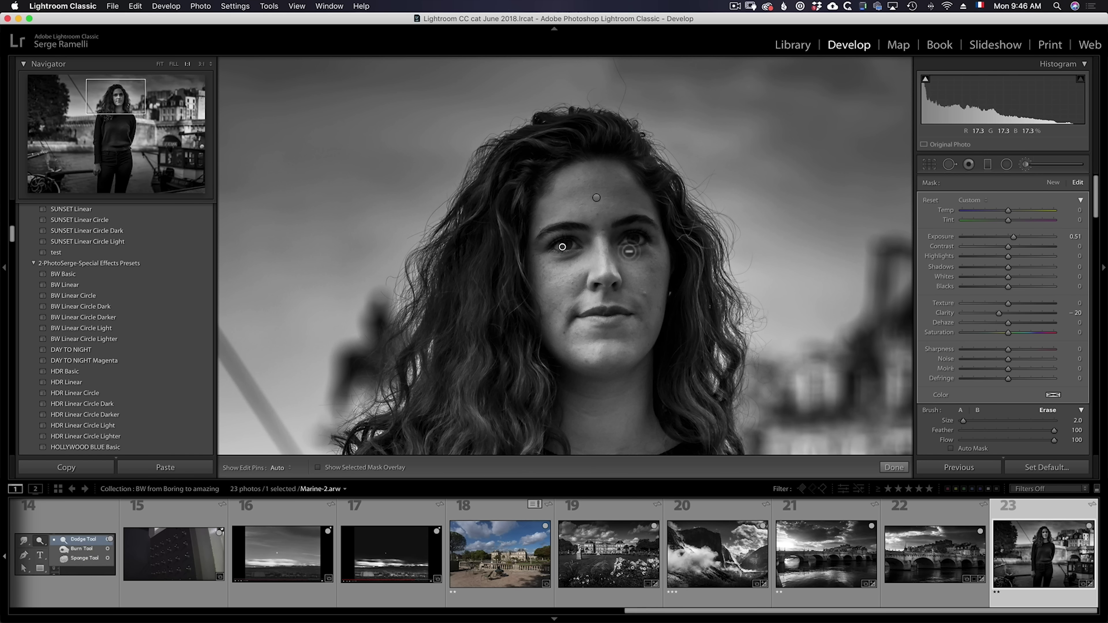
{"action": "left_click_drag", "start_coordinate": [625, 249], "coordinate": [649, 247]}
{"action": "mouse_move", "coordinate": [572, 256]}
{"action": "left_mouse_down"}
{"action": "mouse_move", "coordinate": [542, 261]}
{"action": "mouse_move", "coordinate": [585, 253]}
{"action": "left_mouse_up"}
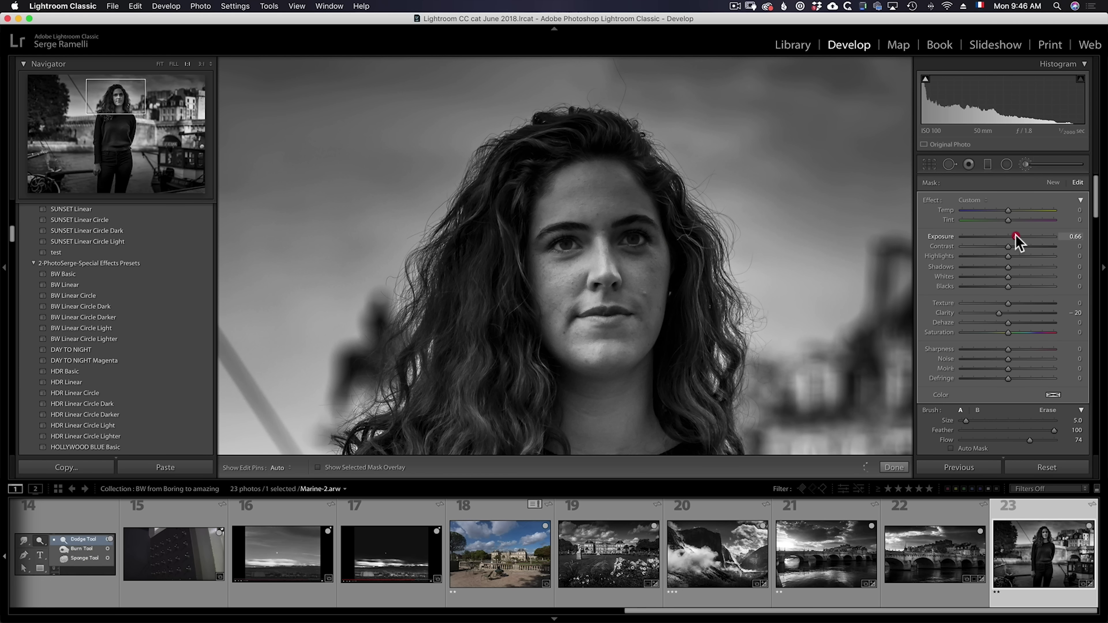
- Fine-tune the eye brush's Exposure while viewing the whole portrait and finish the brush edits
{"action": "left_click", "coordinate": [824, 246]}
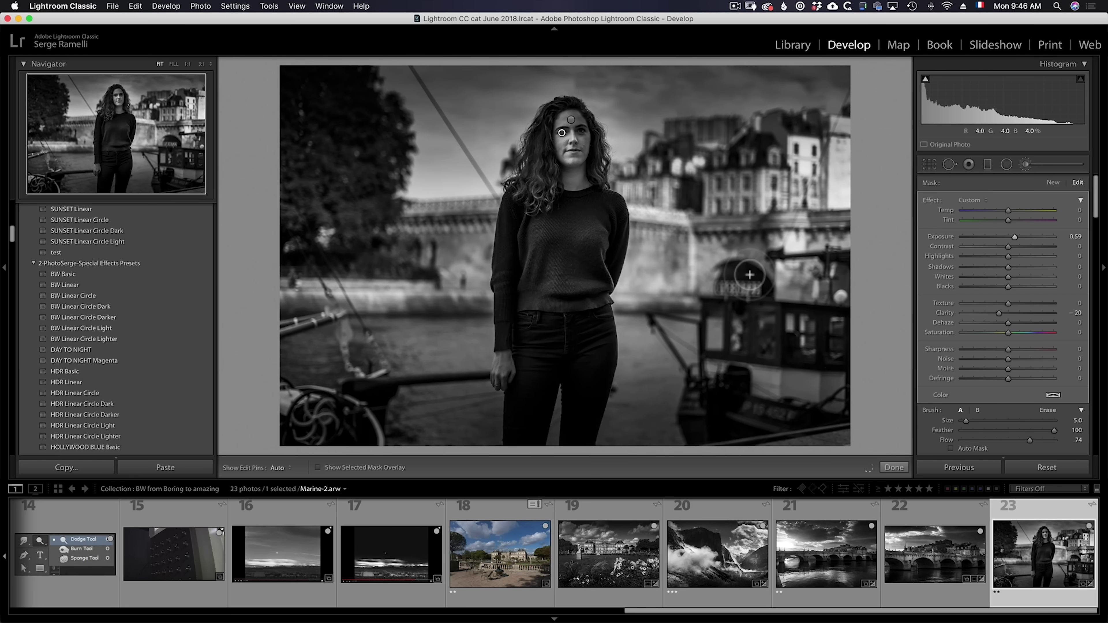
{"action": "left_click_drag", "start_coordinate": [1015, 237], "coordinate": [1012, 239]}
{"action": "left_click", "coordinate": [897, 468]}
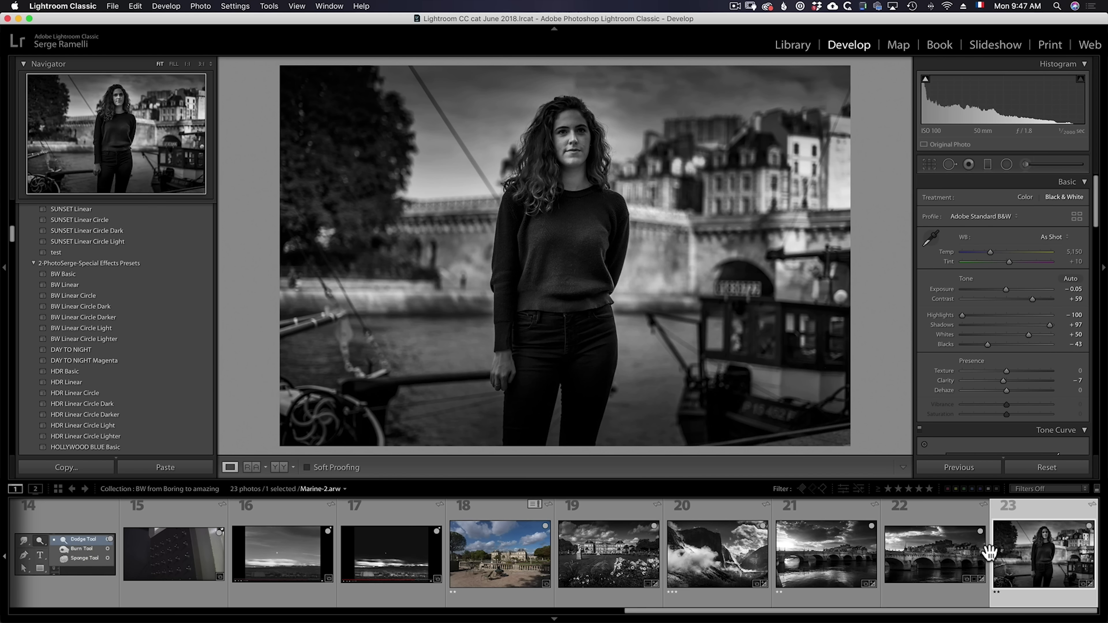
- Compare the portrait before and after the edits
{"action": "key", "text": "backslash"}
{"action": "key", "text": "backslash"}
{"action": "left_click", "coordinate": [881, 608]}
- Switch to Finder and examine the Sources files folder, with its Black and White Lightroom 5 et 6 folder and Black and White Lightroom CC.zip
{"action": "key", "text": "super+Tab"}
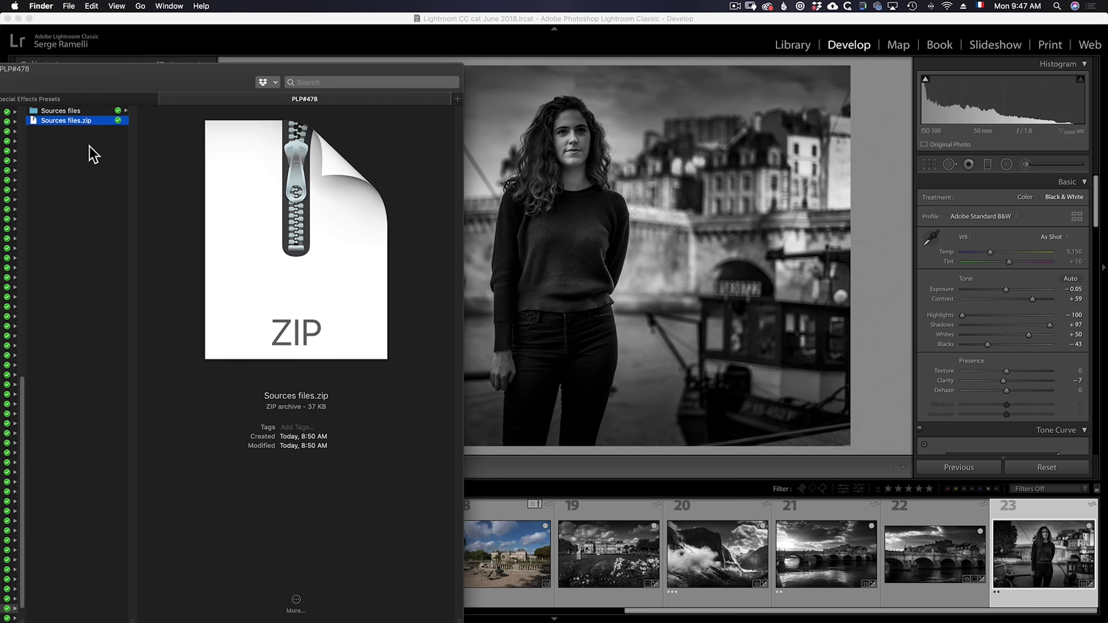
{"action": "left_click_drag", "start_coordinate": [113, 86], "coordinate": [136, 82]}
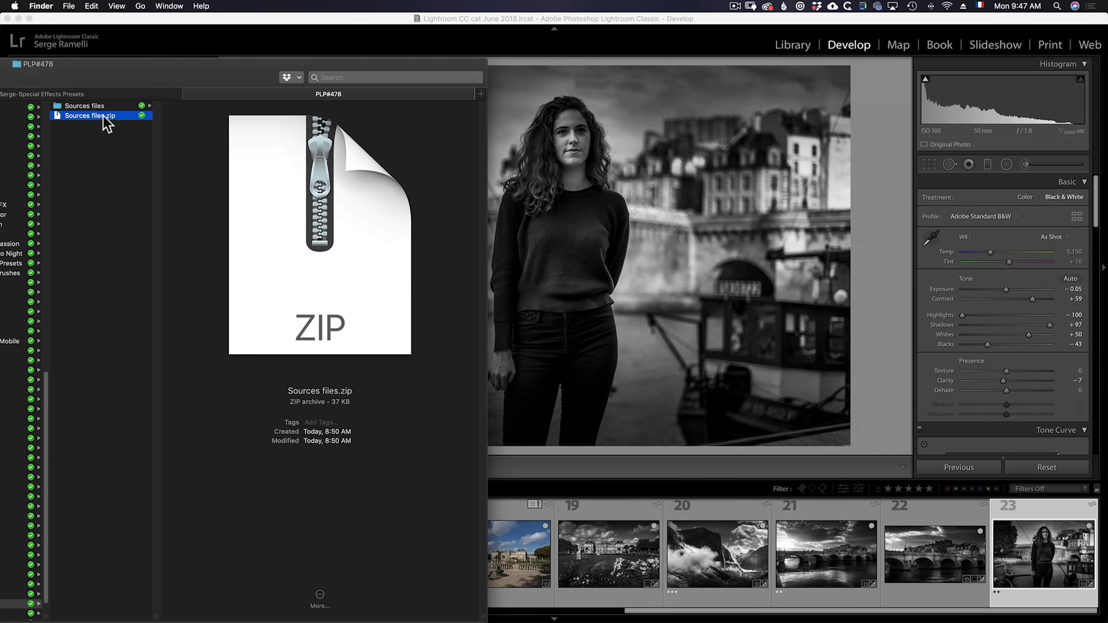
{"action": "left_click", "coordinate": [91, 108]}
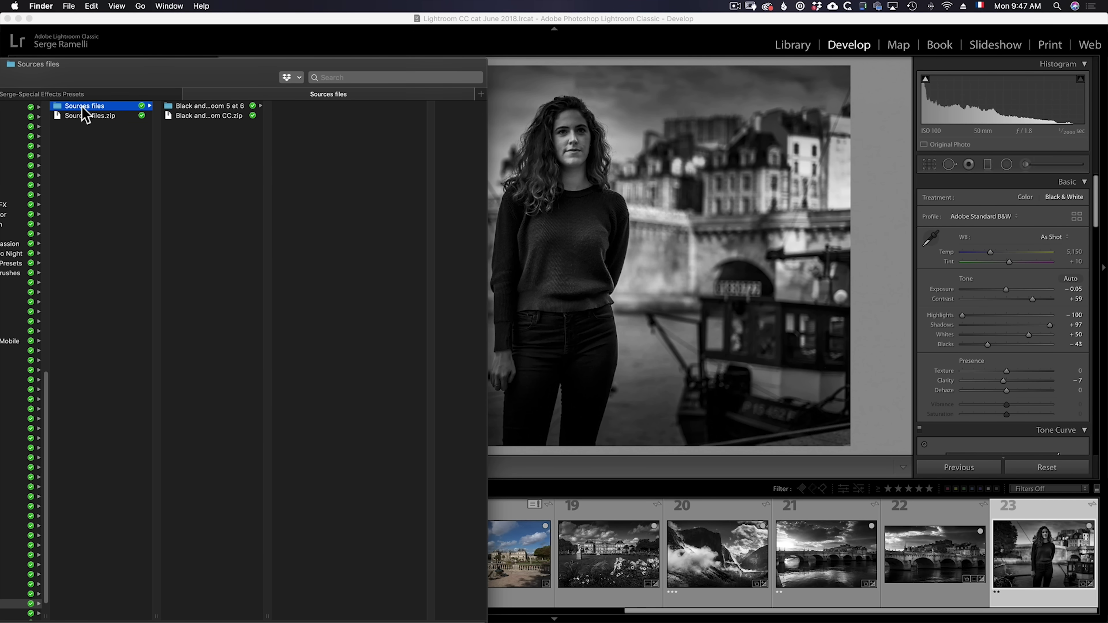
{"action": "left_click_drag", "start_coordinate": [264, 613], "coordinate": [345, 592]}
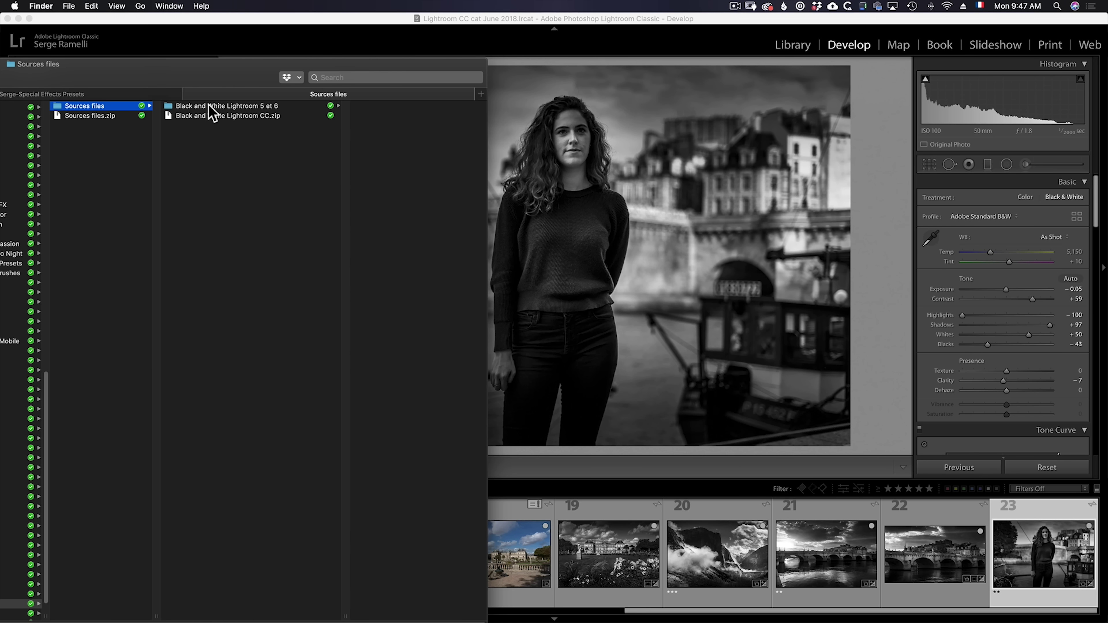
{"action": "left_click", "coordinate": [189, 107]}
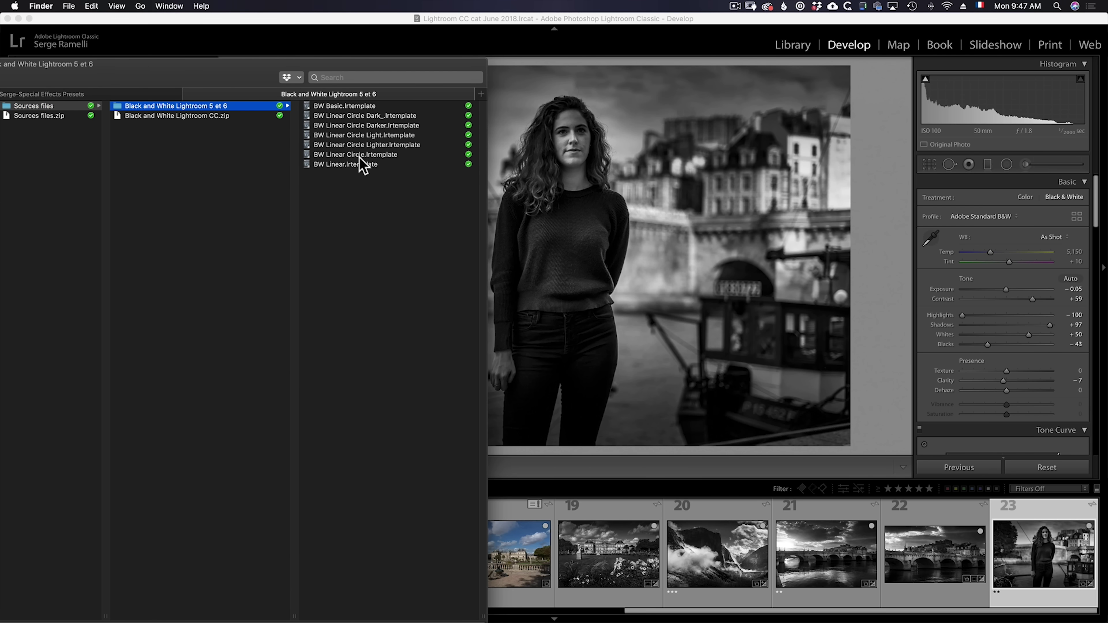
{"action": "left_click_drag", "start_coordinate": [255, 75], "coordinate": [304, 73]}
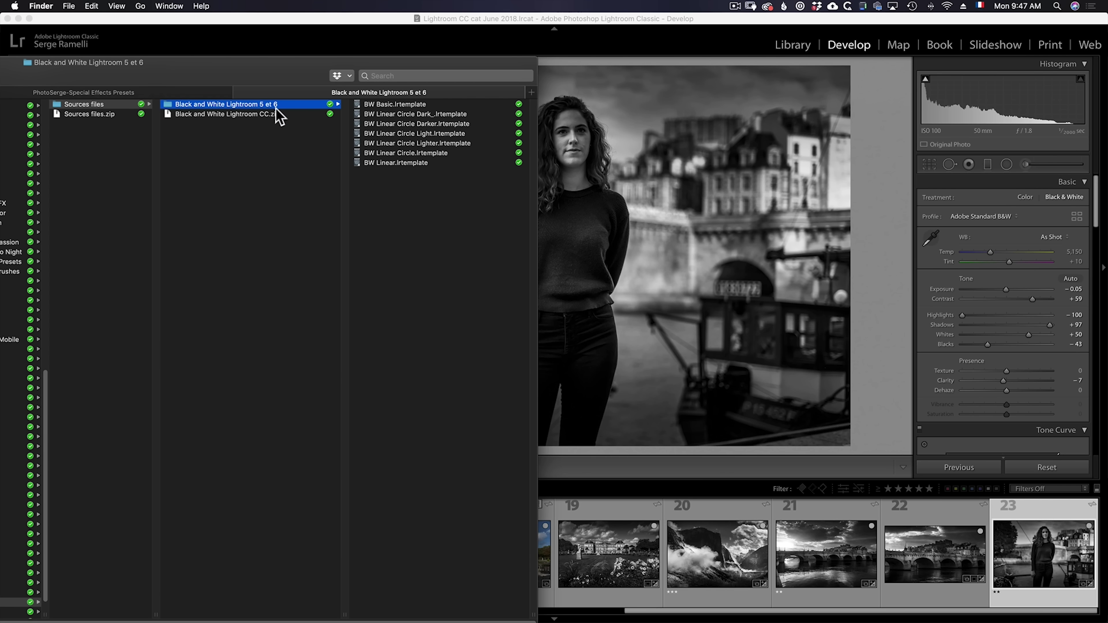
{"action": "left_click", "coordinate": [202, 116]}
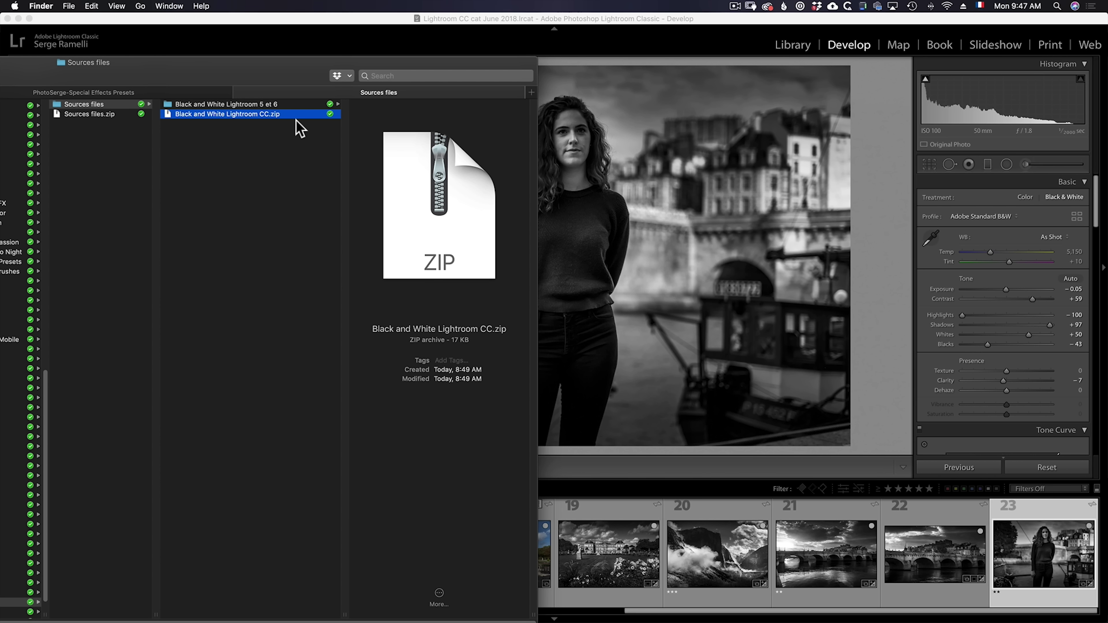
- Return to Lightroom Classic and check the installed version in the About information
{"action": "left_click", "coordinate": [492, 32]}
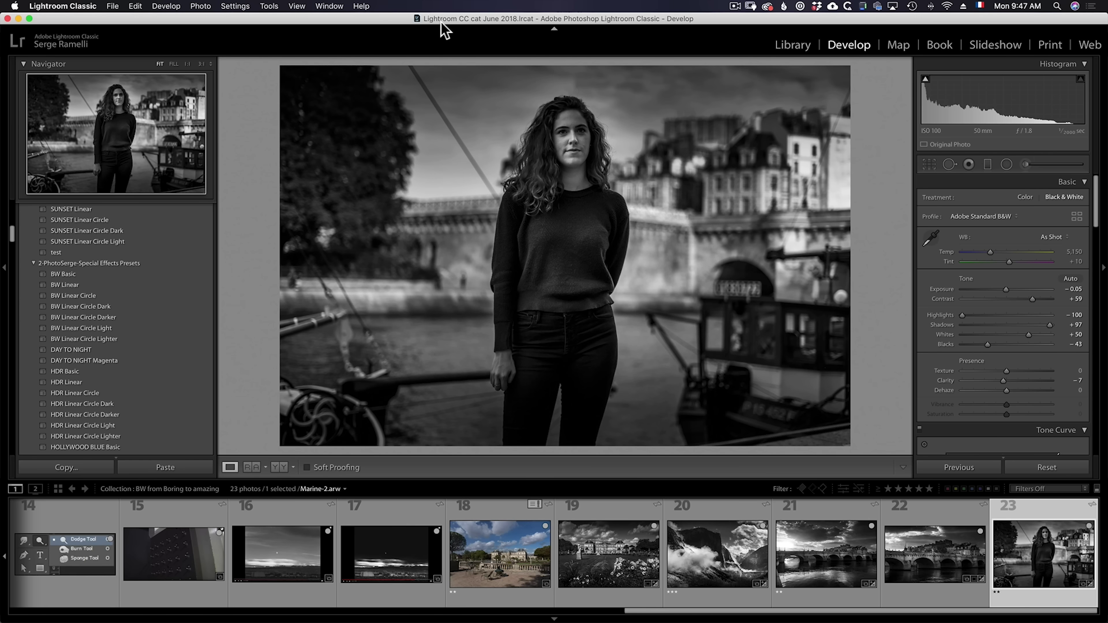
{"action": "left_click", "coordinate": [78, 10]}
{"action": "left_click", "coordinate": [82, 19]}
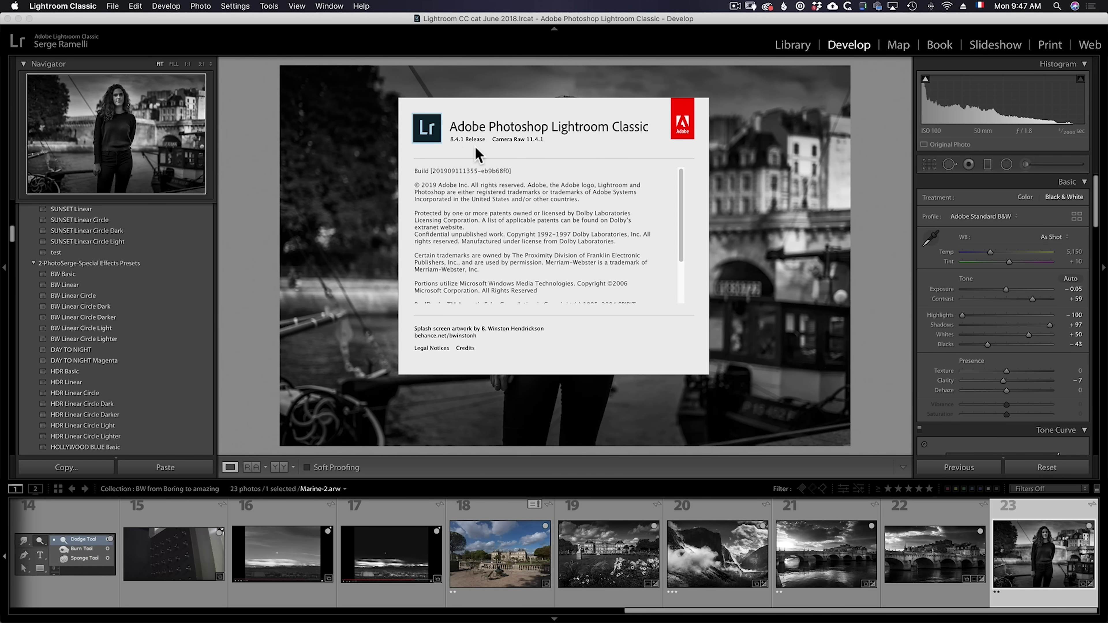
{"action": "left_click", "coordinate": [389, 44]}
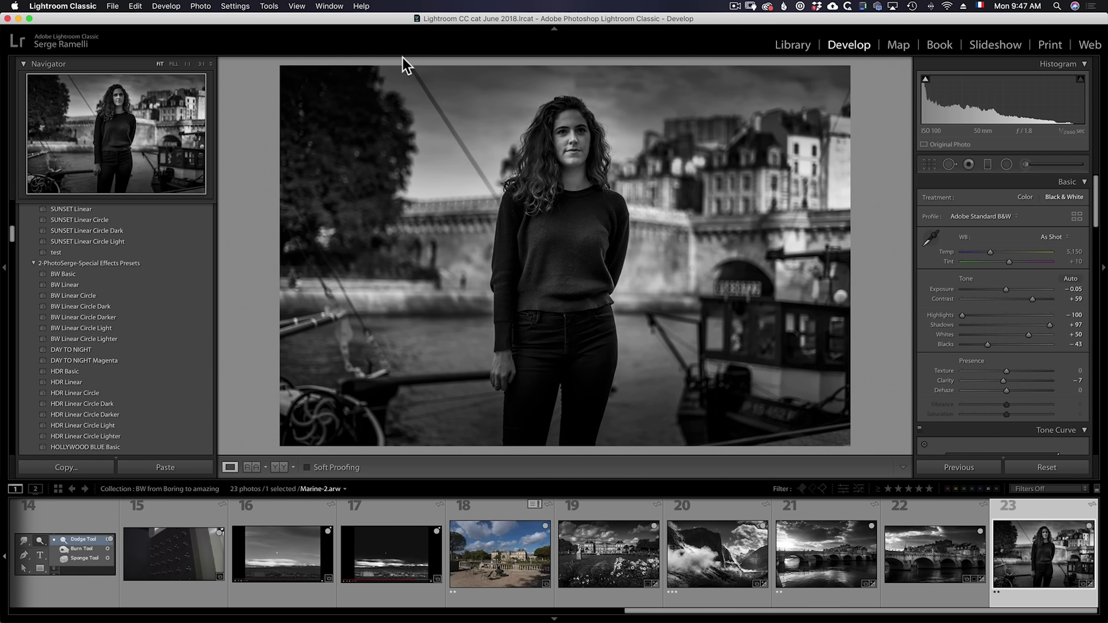
- Import the presets from Black and White Lightroom CC.zip in the Sources files folder
{"action": "scroll", "coordinate": [15, 236], "scroll_direction": "up", "scroll_amount": 3}
{"action": "left_click_drag", "start_coordinate": [12, 227], "coordinate": [12, 209]}
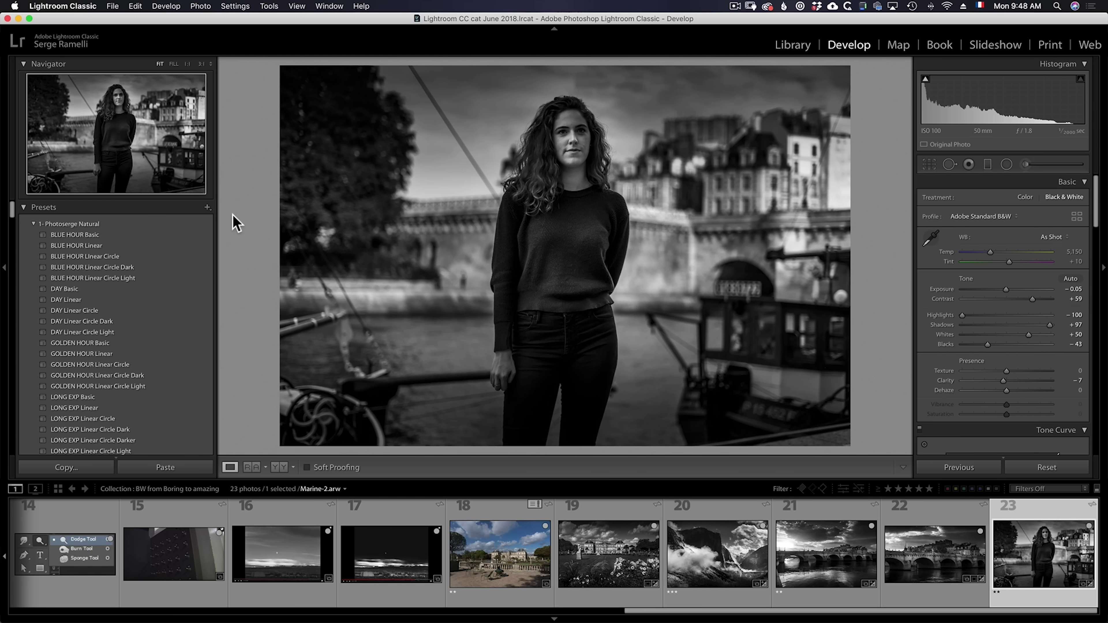
{"action": "left_click", "coordinate": [207, 208]}
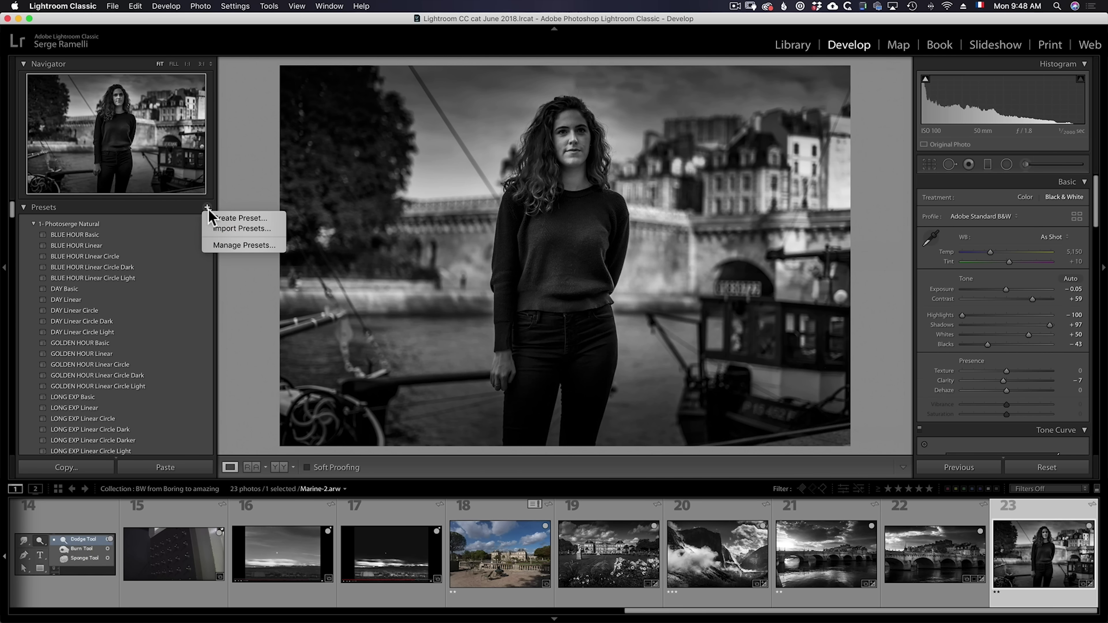
{"action": "left_click", "coordinate": [222, 229]}
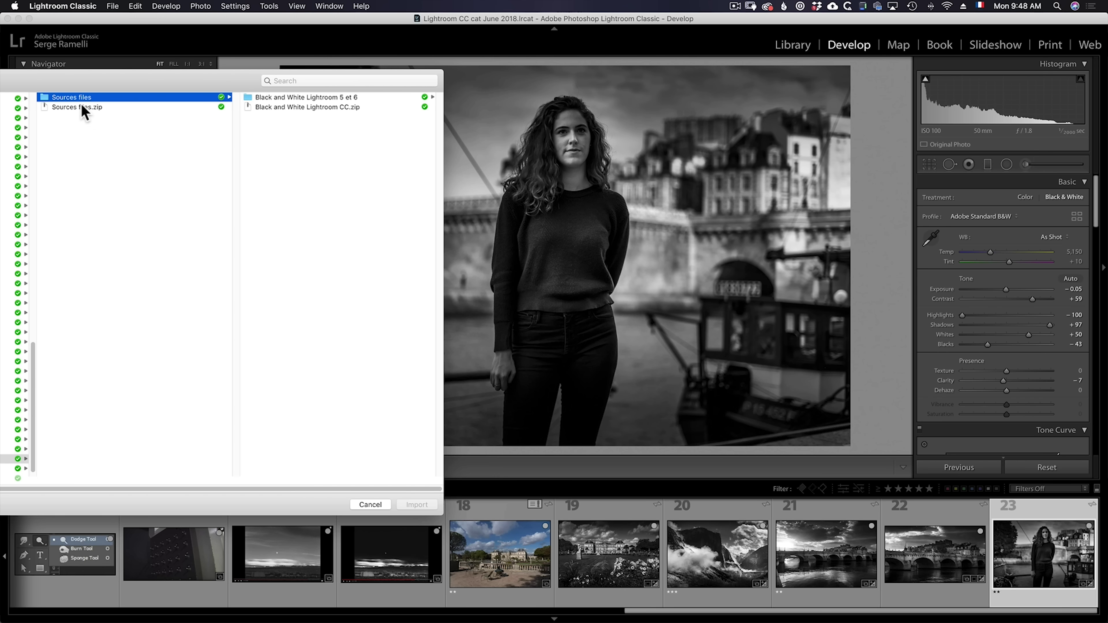
{"action": "left_click", "coordinate": [270, 108]}
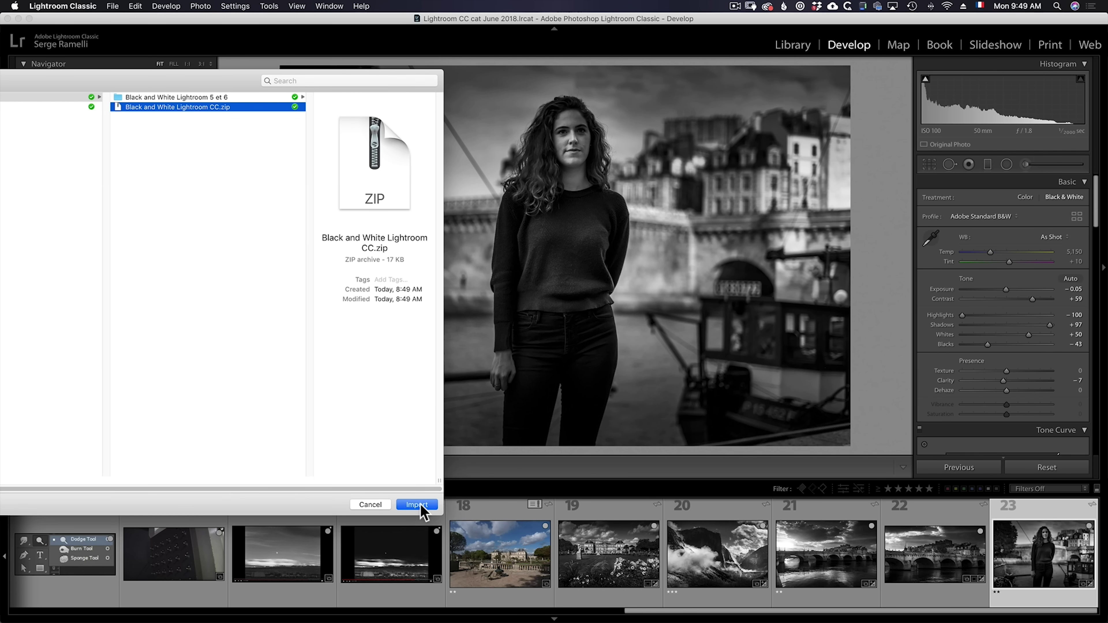
{"action": "left_click", "coordinate": [417, 505]}
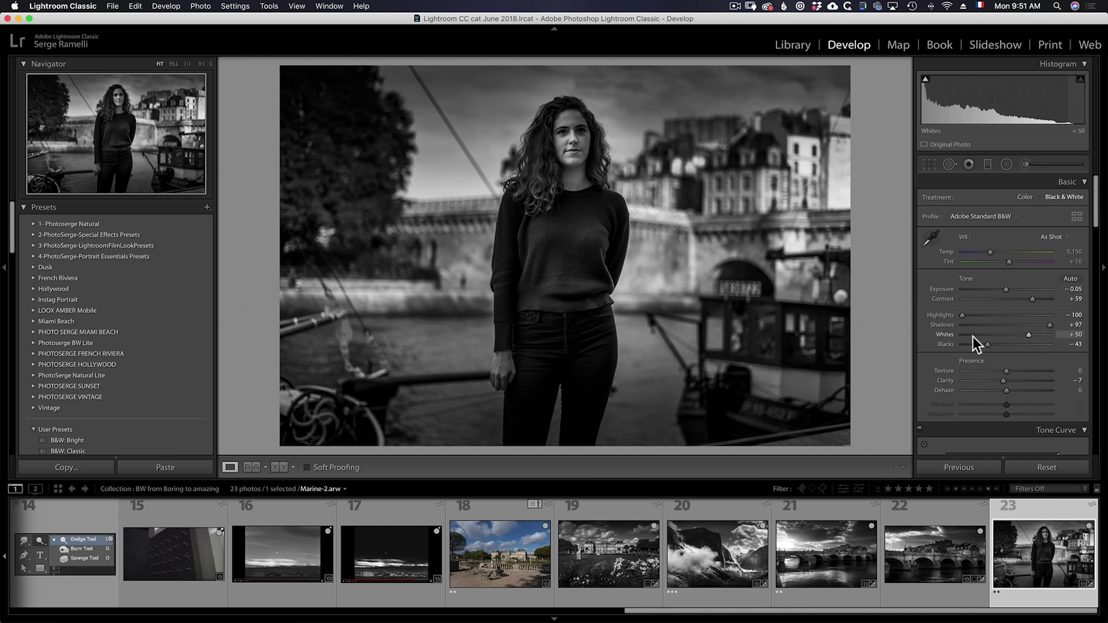
- Create a develop preset named Test in a new preset group named with the author's first name followed by BW
{"action": "left_click", "coordinate": [208, 208]}
{"action": "left_click", "coordinate": [243, 220]}
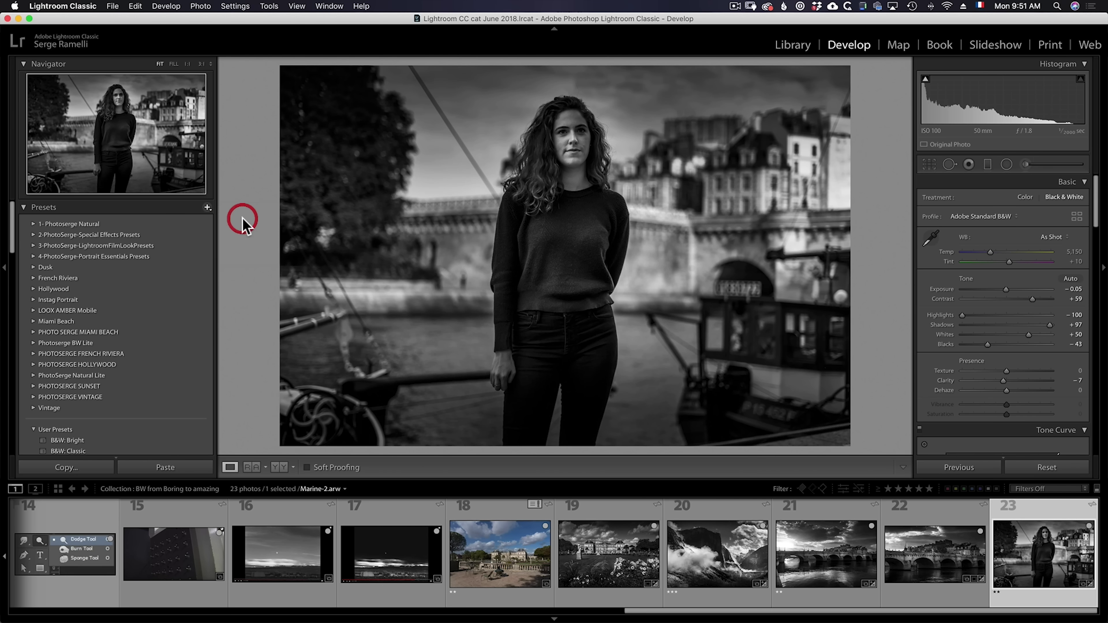
{"action": "type", "text": "Test"}
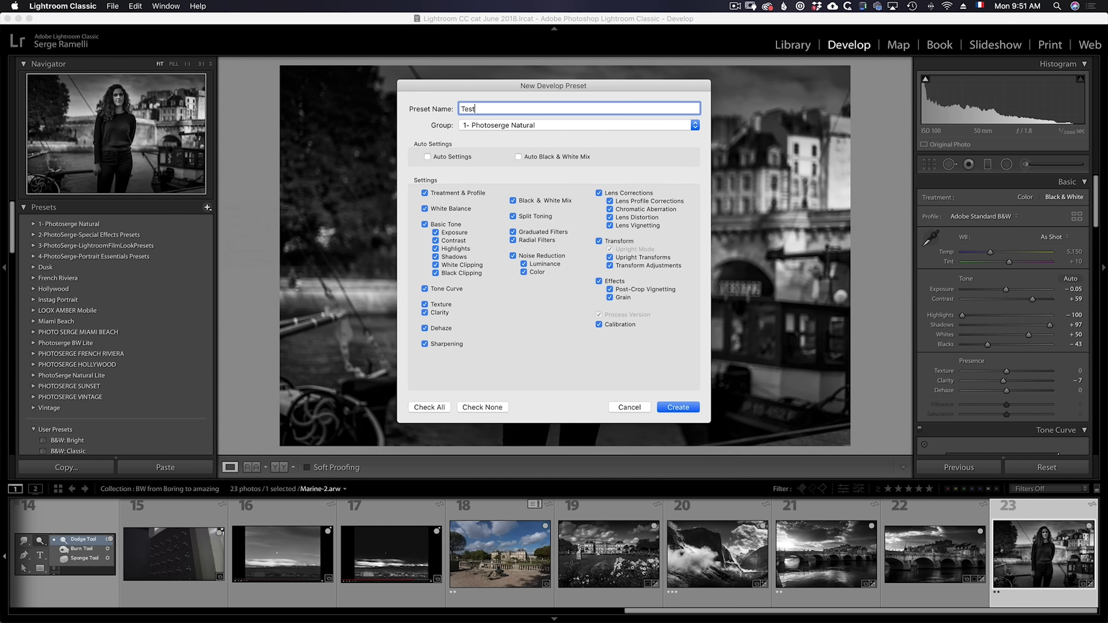
{"action": "left_click", "coordinate": [534, 124]}
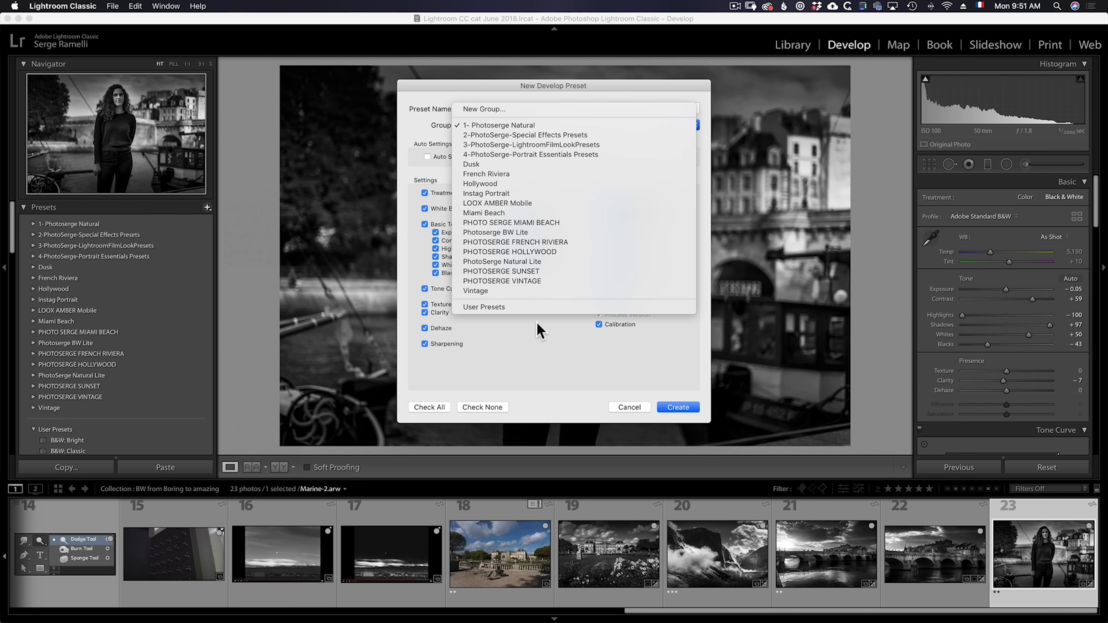
{"action": "left_click", "coordinate": [508, 110]}
{"action": "type", "text": "Serge "}
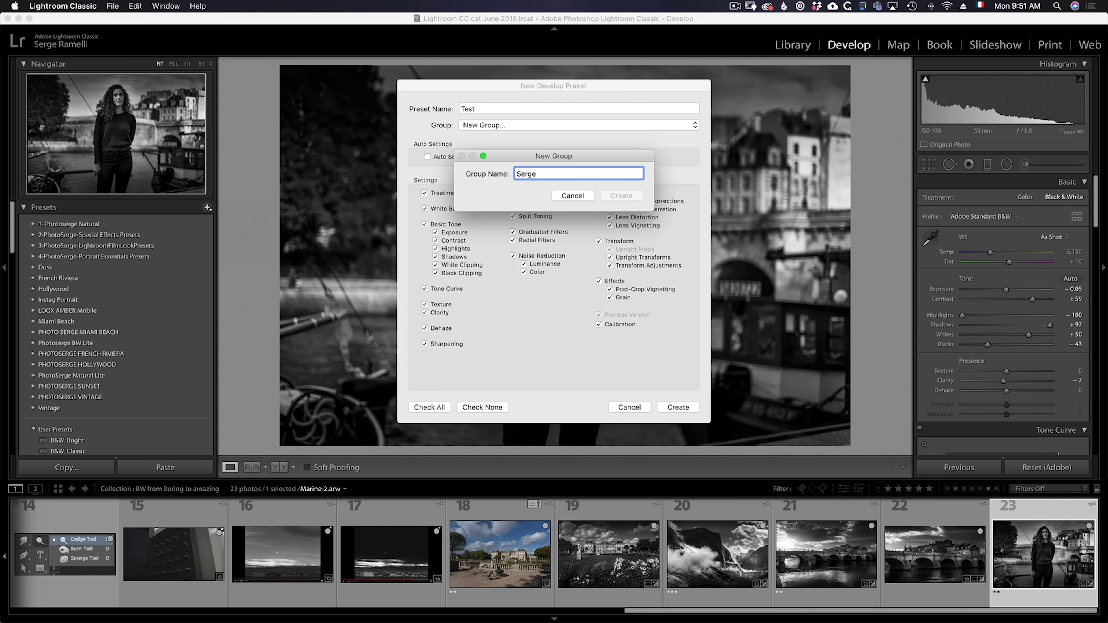
{"action": "type", "text": "BW"}
{"action": "left_click", "coordinate": [621, 195]}
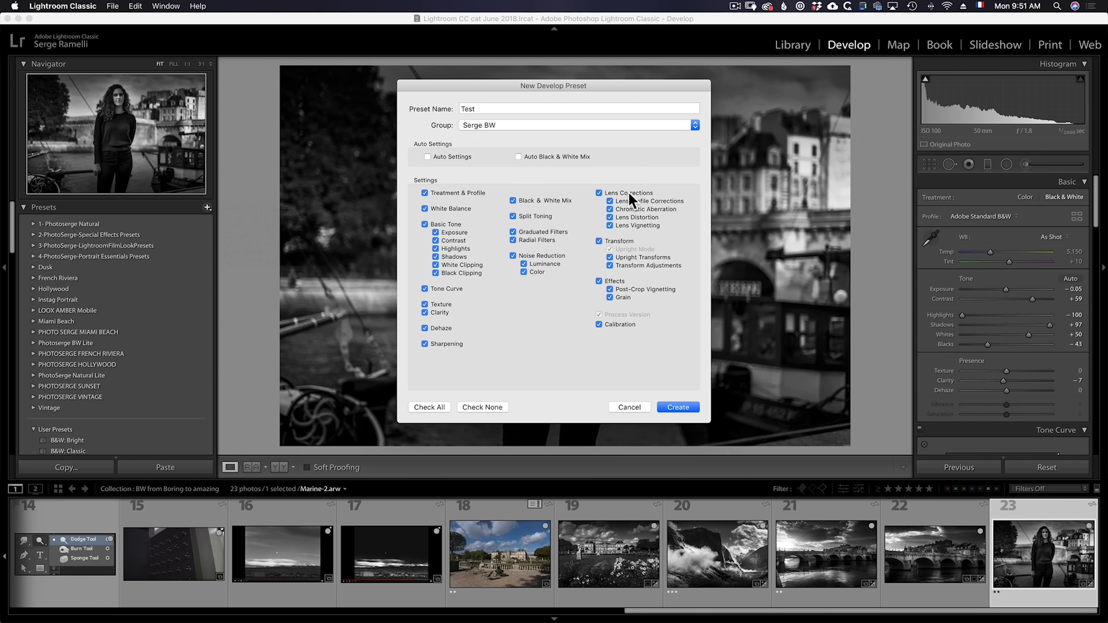
{"action": "left_click", "coordinate": [678, 407]}
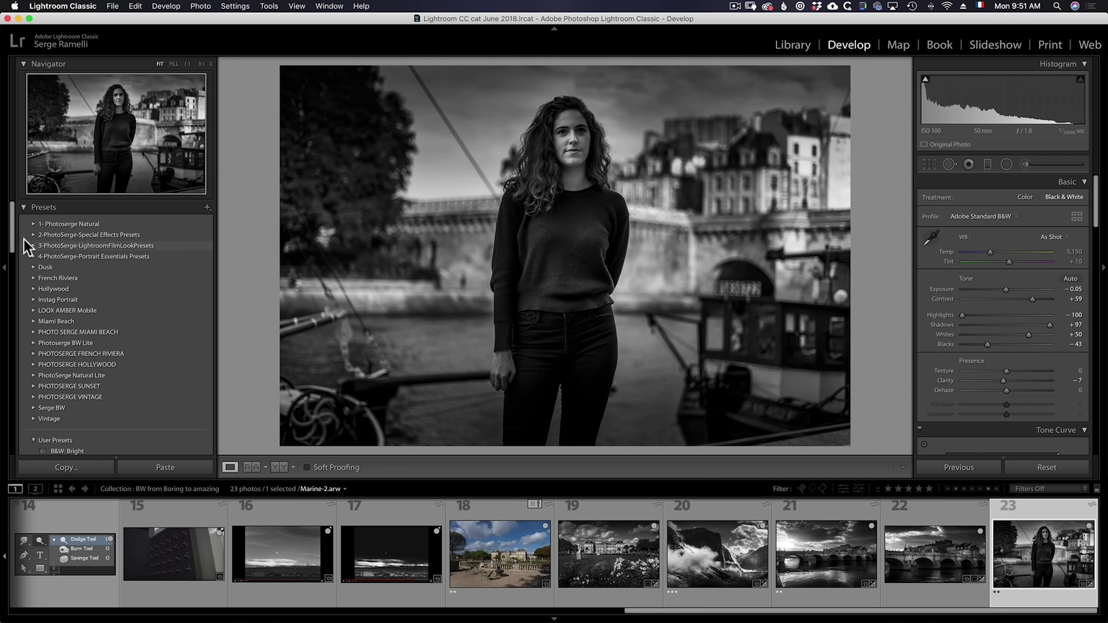
- Import all seven BW .lrtemplate presets from the Black and White Lightroom 5 et 6 folder into the new preset group
{"action": "scroll", "coordinate": [13, 241], "scroll_direction": "down", "scroll_amount": 5}
{"action": "left_click", "coordinate": [33, 339]}
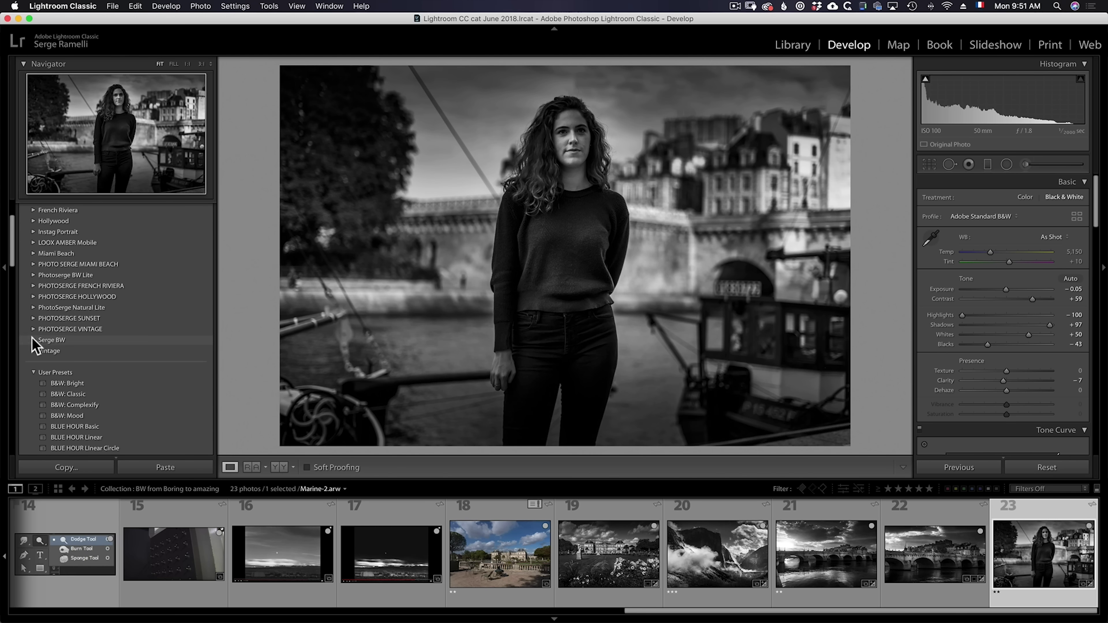
{"action": "right_click", "coordinate": [78, 341]}
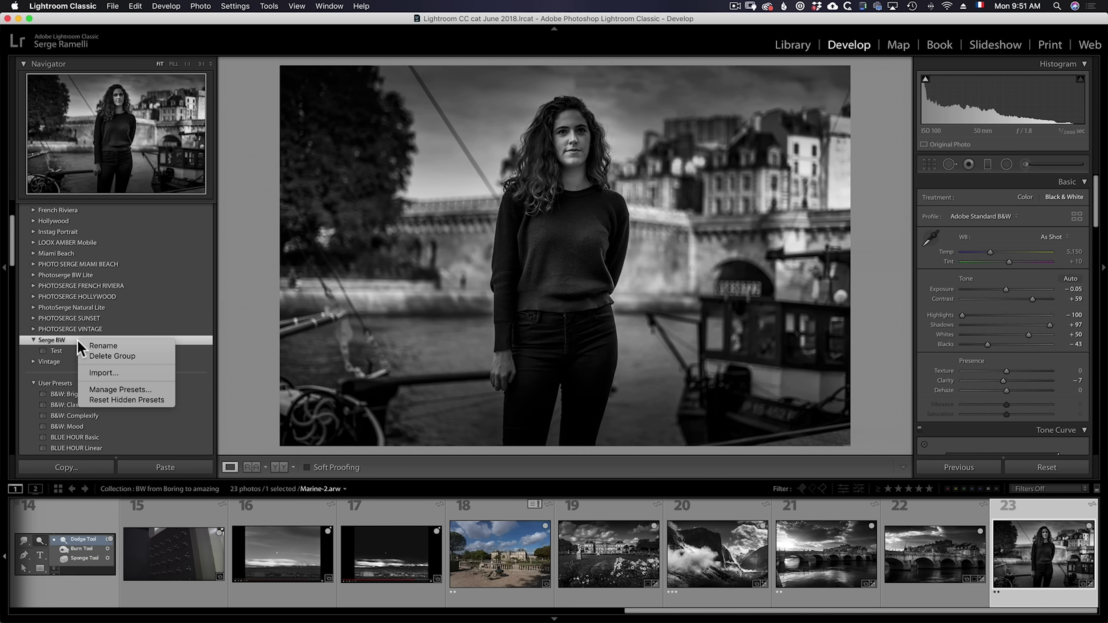
{"action": "left_click", "coordinate": [109, 373]}
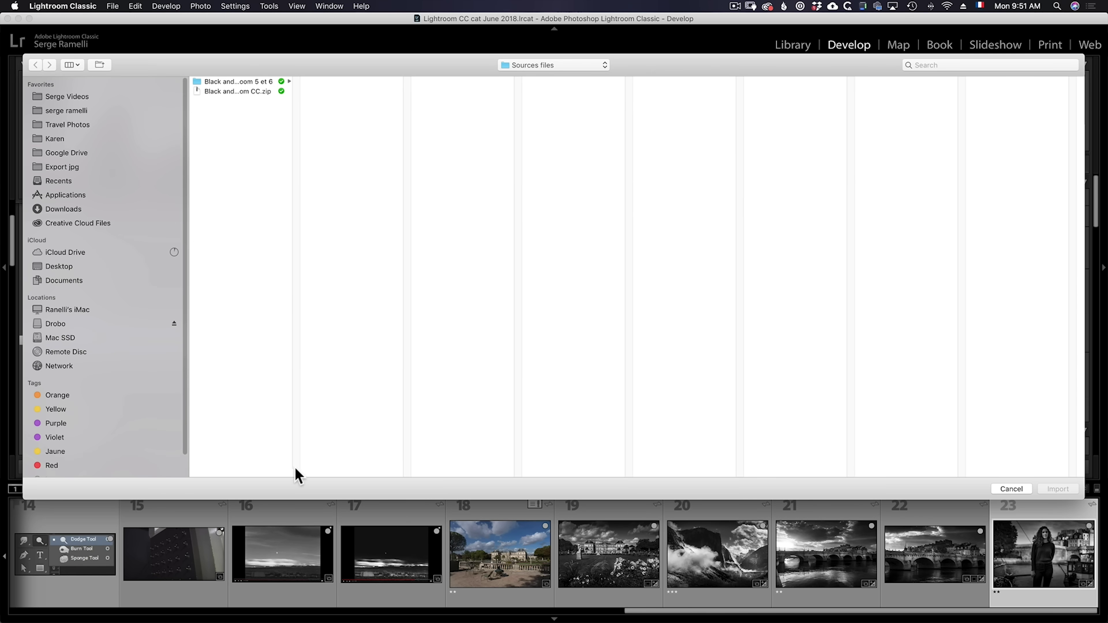
{"action": "left_click", "coordinate": [247, 82]}
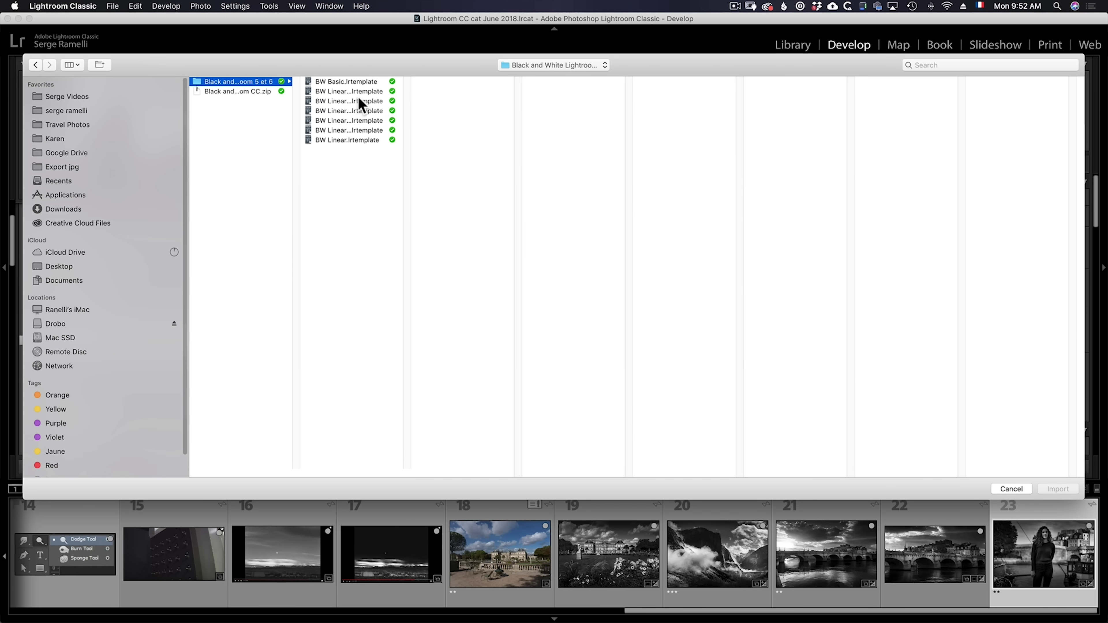
{"action": "left_click", "coordinate": [361, 82]}
{"action": "left_click", "coordinate": [374, 139], "text": "shift"}
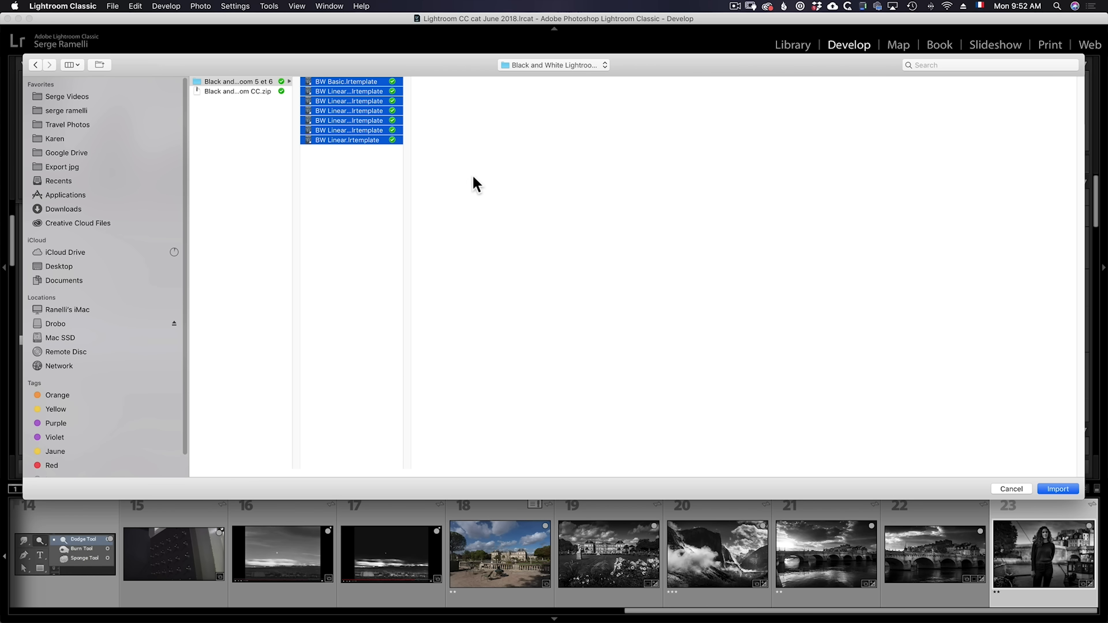
{"action": "left_click", "coordinate": [1069, 488]}
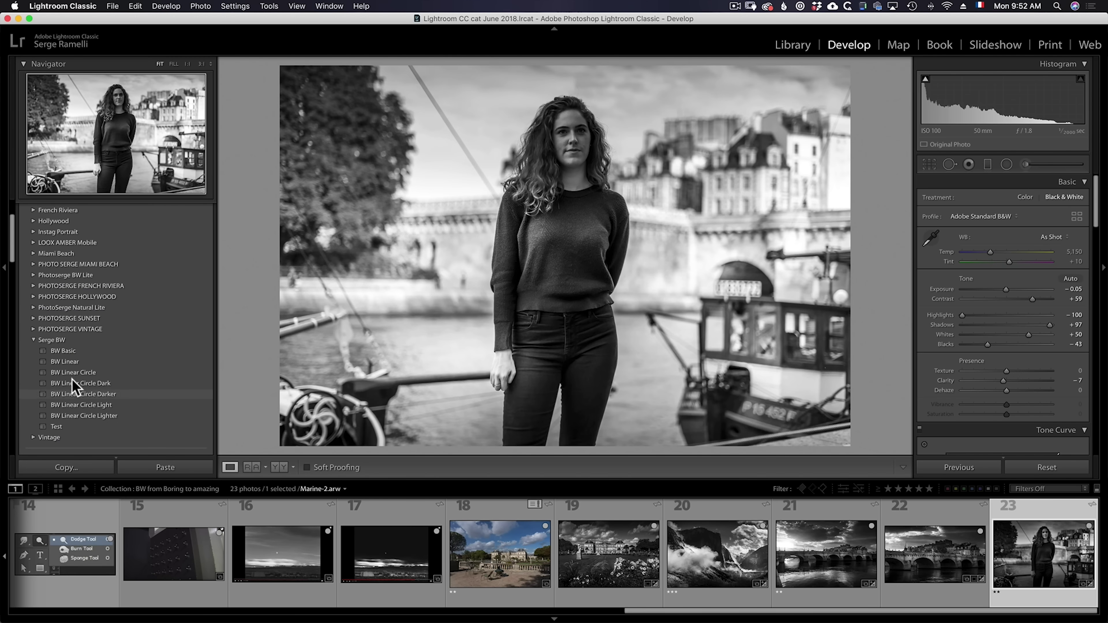
- Preview the imported BW presets on the portrait and open the palace garden photo sans titre-25.ARW
{"action": "left_click", "coordinate": [61, 350]}
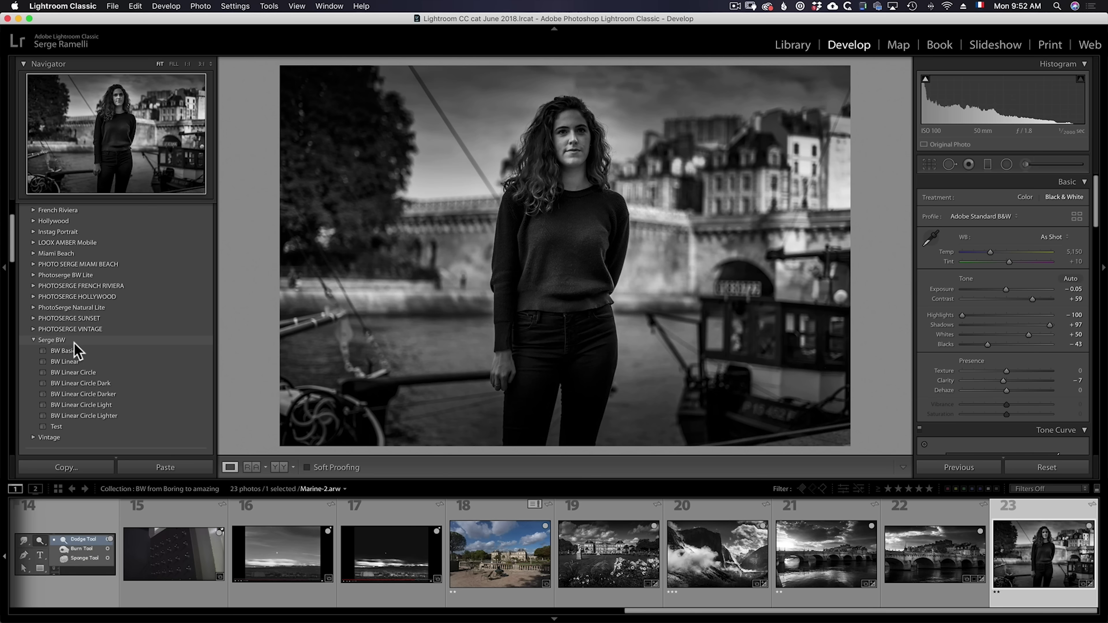
{"action": "left_click", "coordinate": [619, 525]}
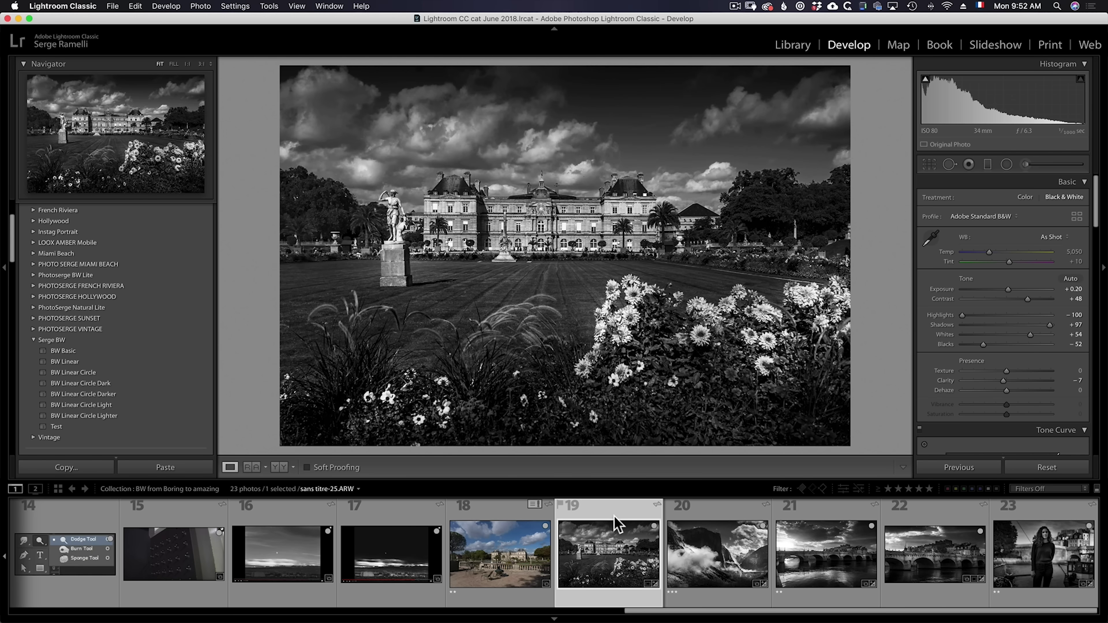